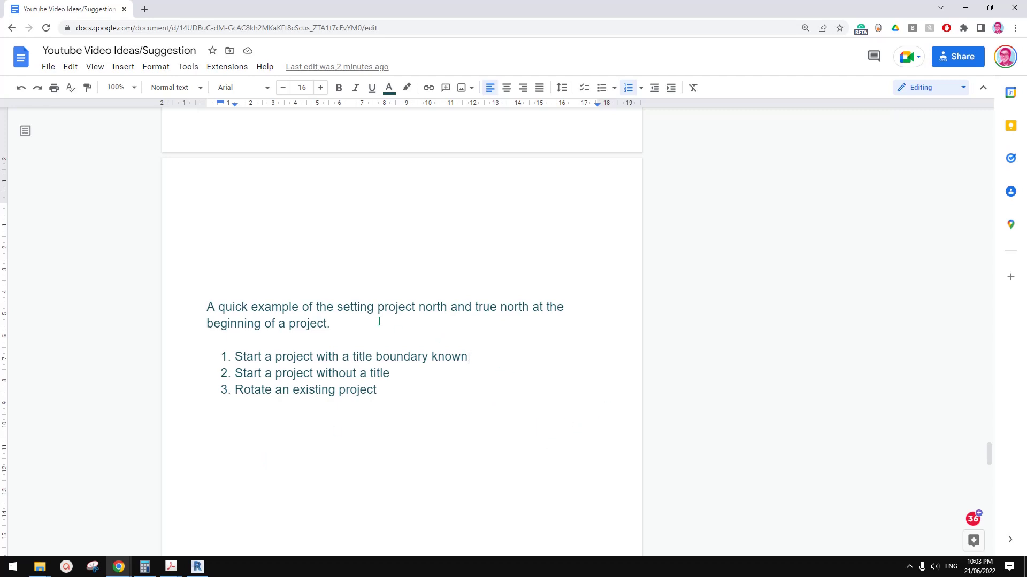
Highlight "project north and true north" in the notes, and switch to Revit to create a new project
drag(378, 308, 528, 308)
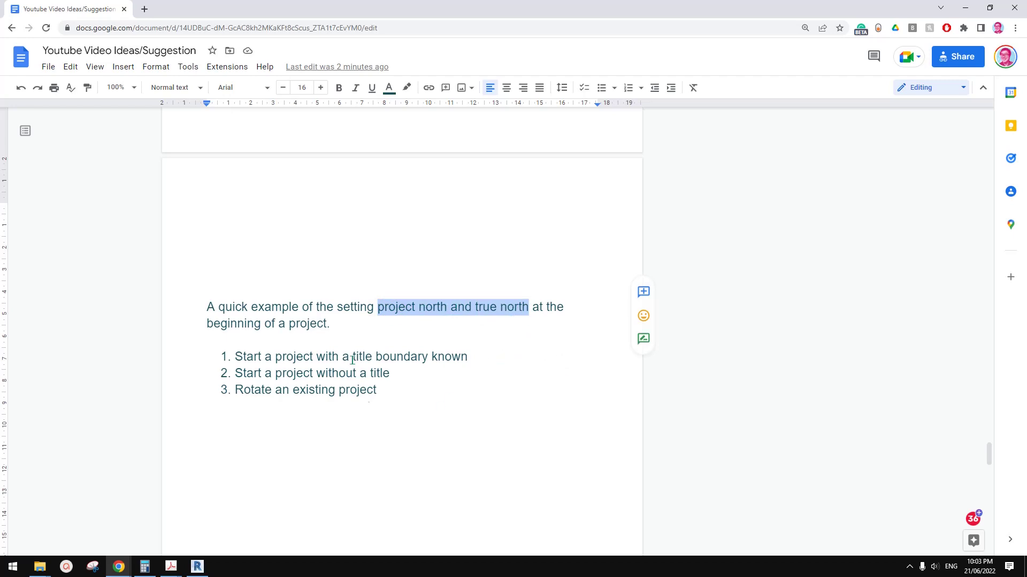
click(197, 567)
click(65, 156)
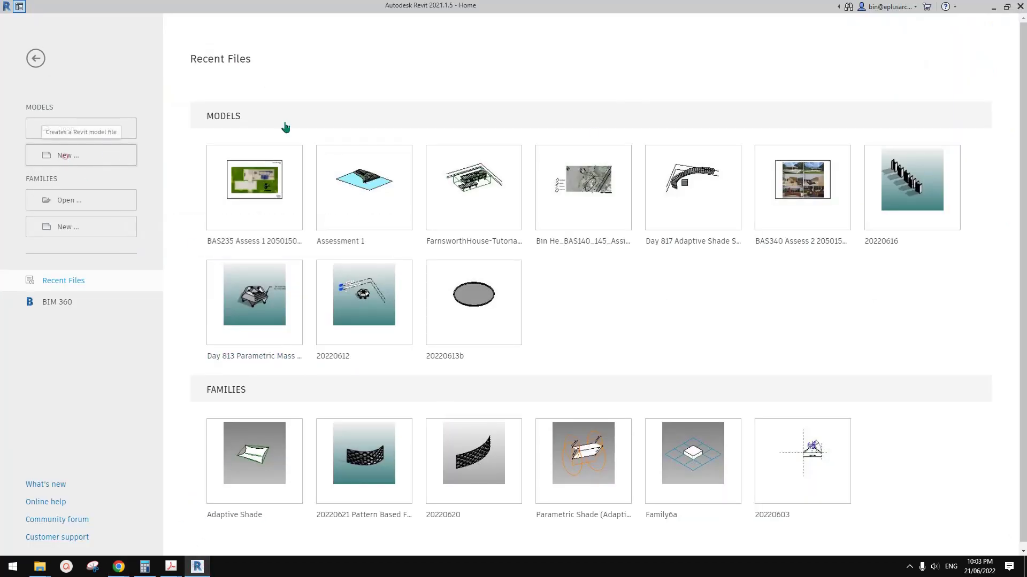
click(746, 285)
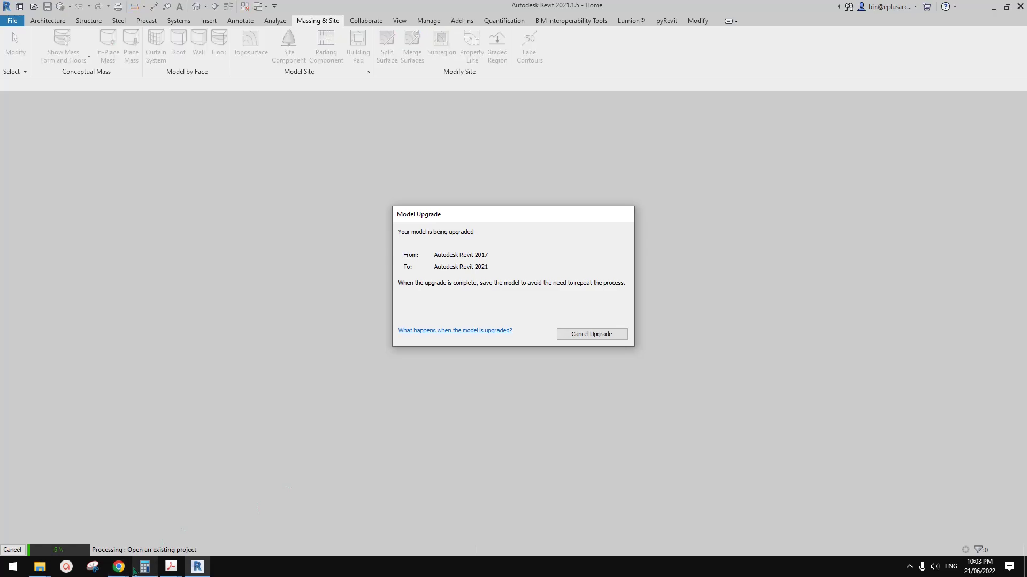
Switch to the Google Docs notes and review the list of project-start scenarios
mouse_move(125, 572)
click(194, 533)
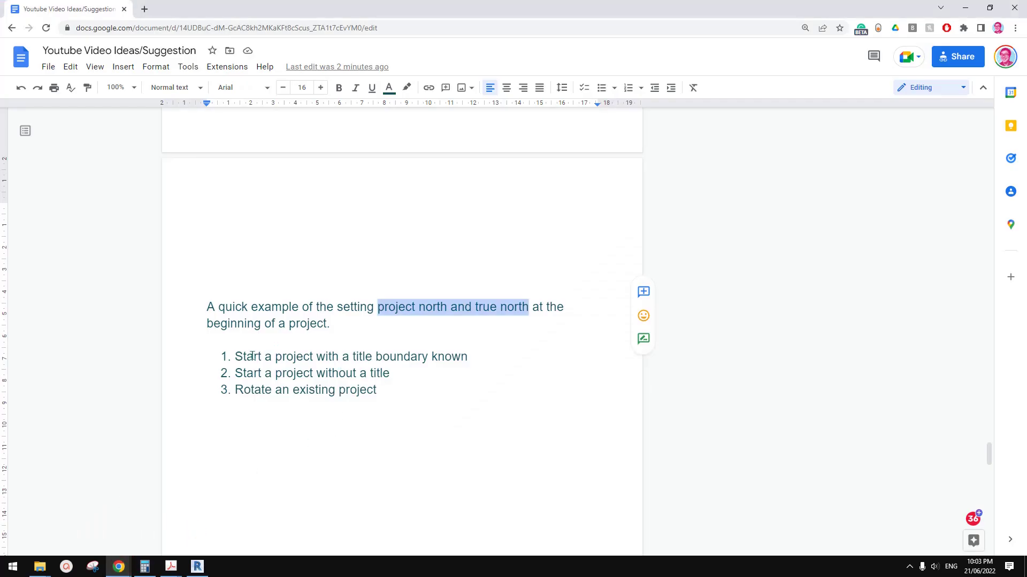
click(286, 356)
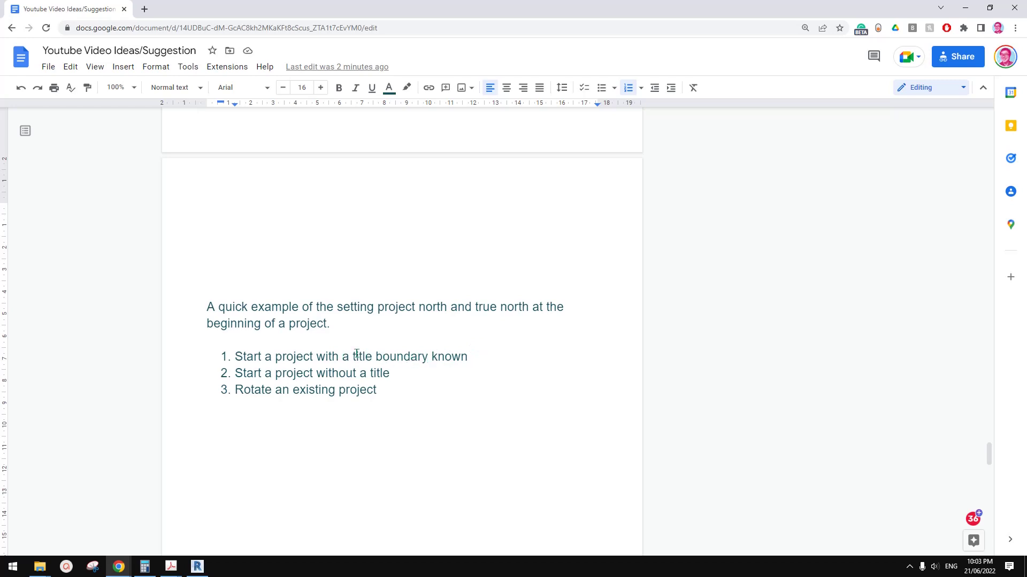
Switch to Revit and sketch three connected property lines at 45° angles on the Ground Floor plan, the second about 17 m long
click(197, 566)
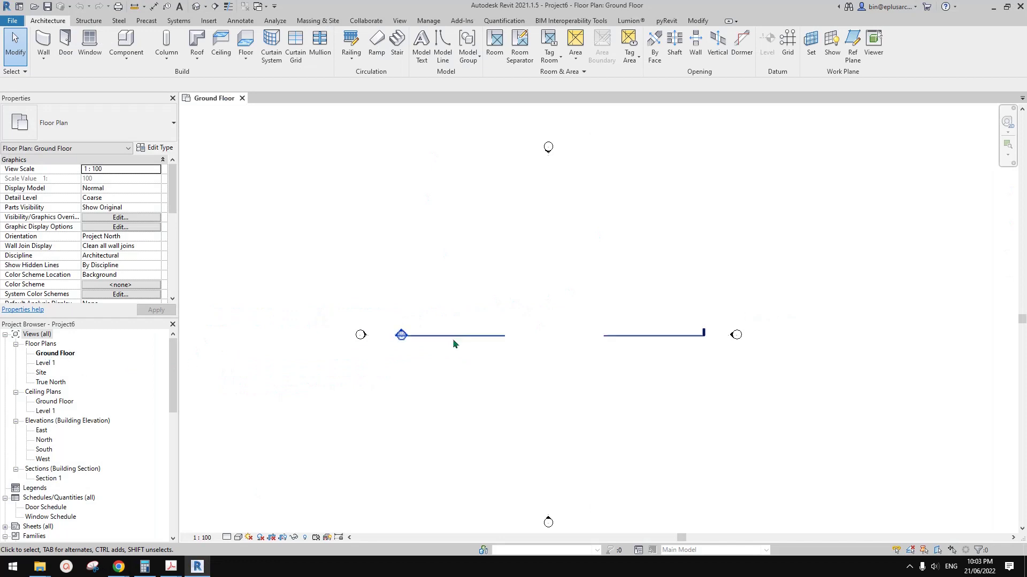
middle_drag(546, 325, 537, 323)
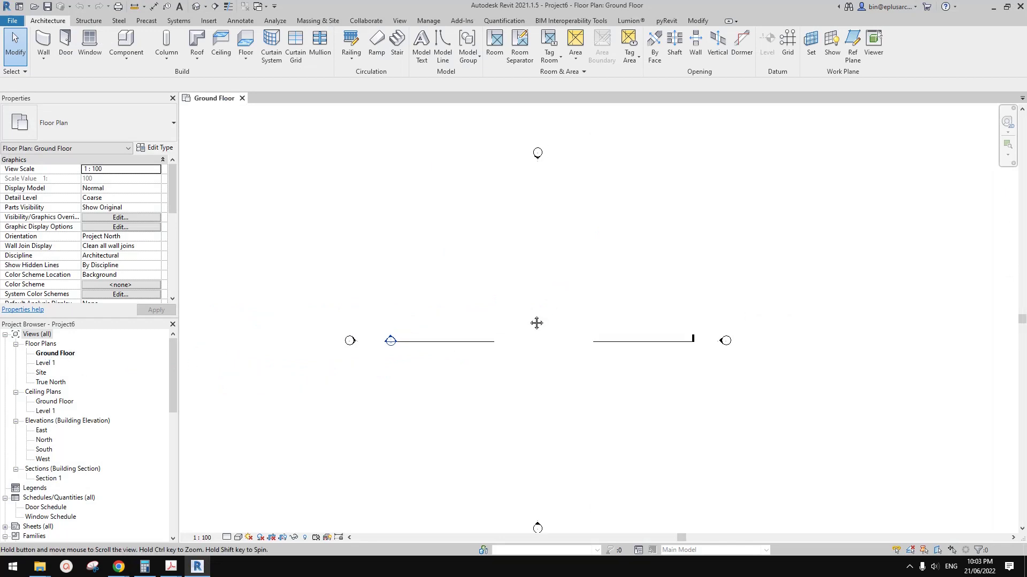
click(318, 20)
click(472, 47)
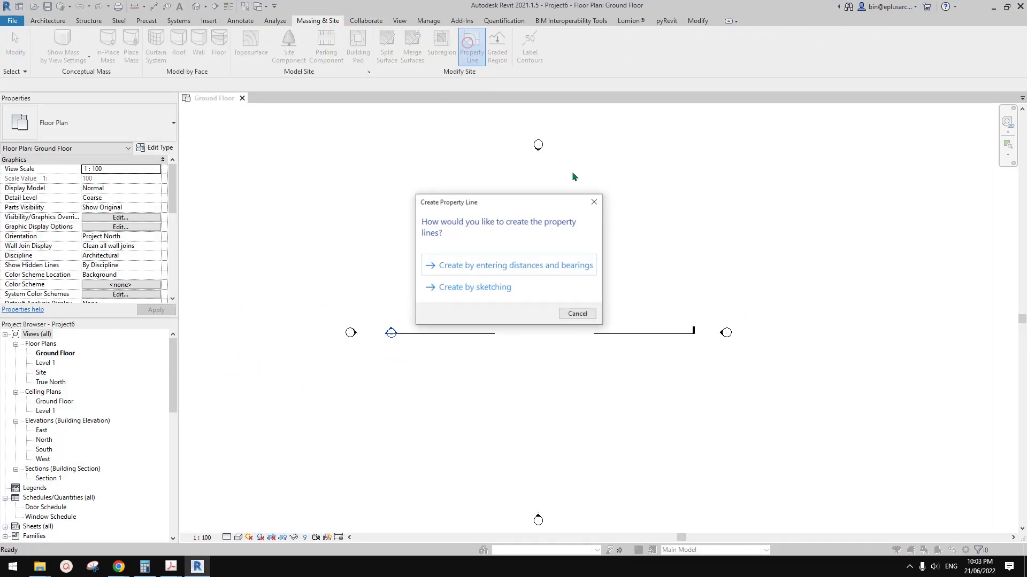
click(468, 287)
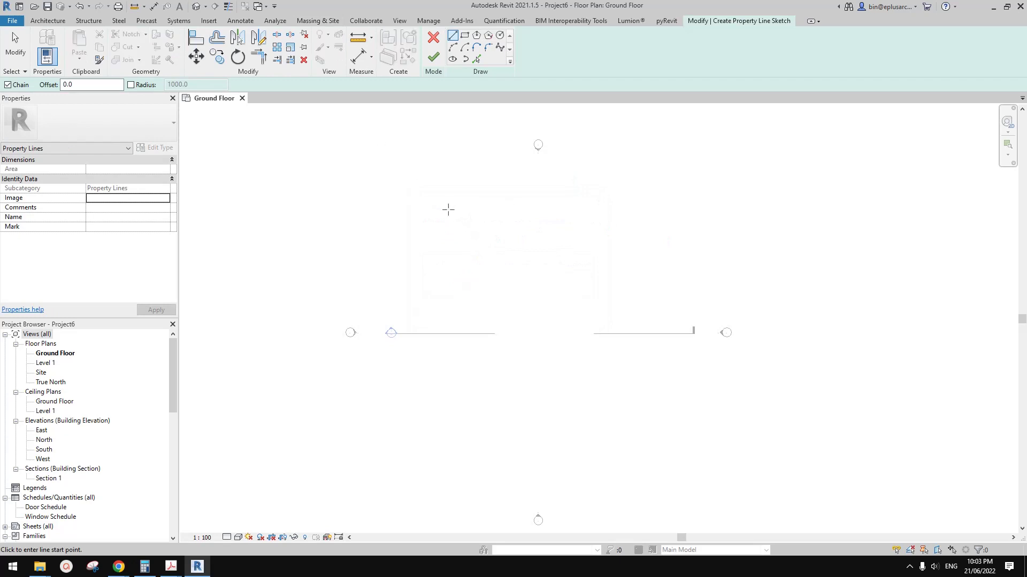
click(449, 206)
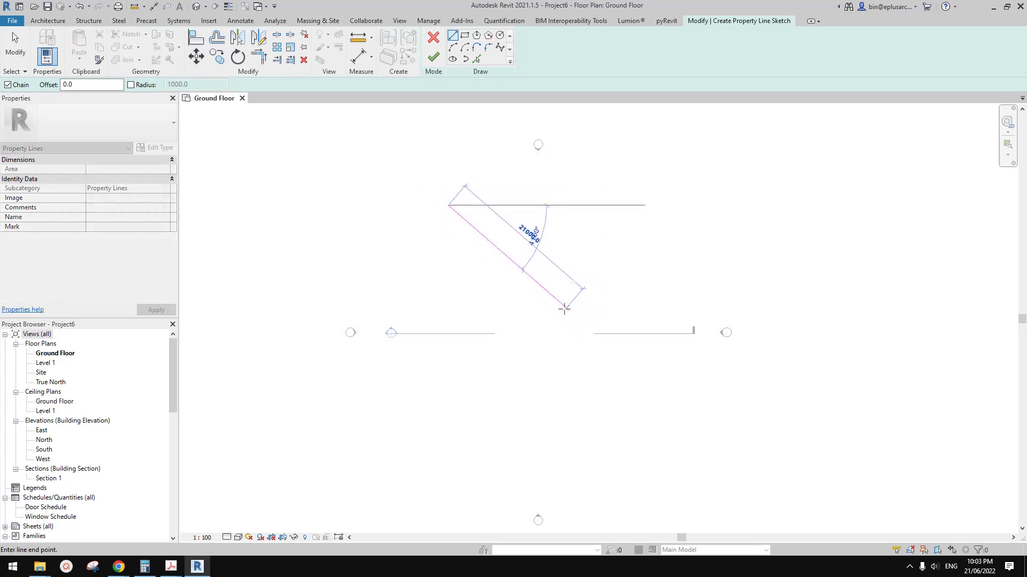
click(617, 374)
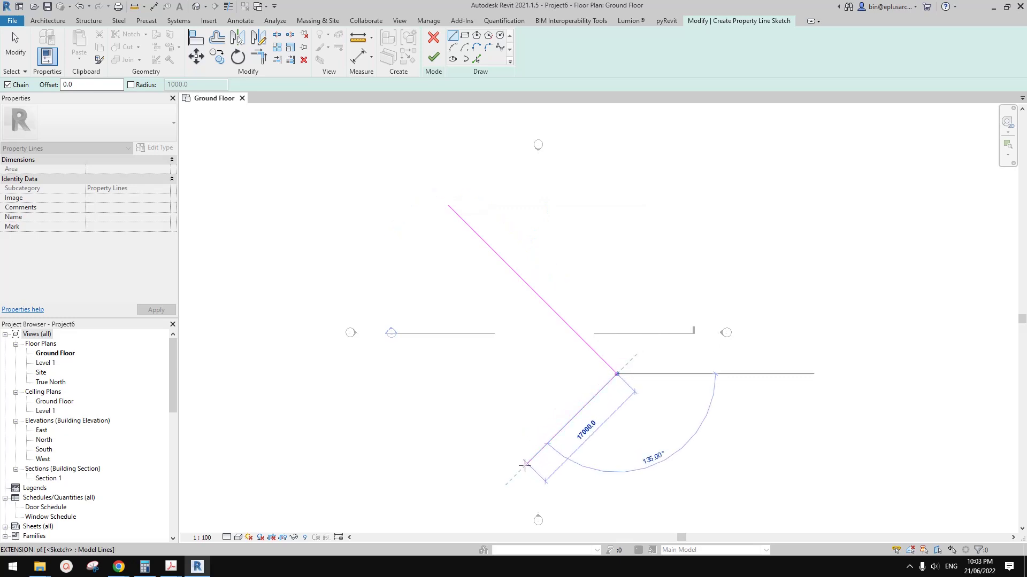
click(527, 464)
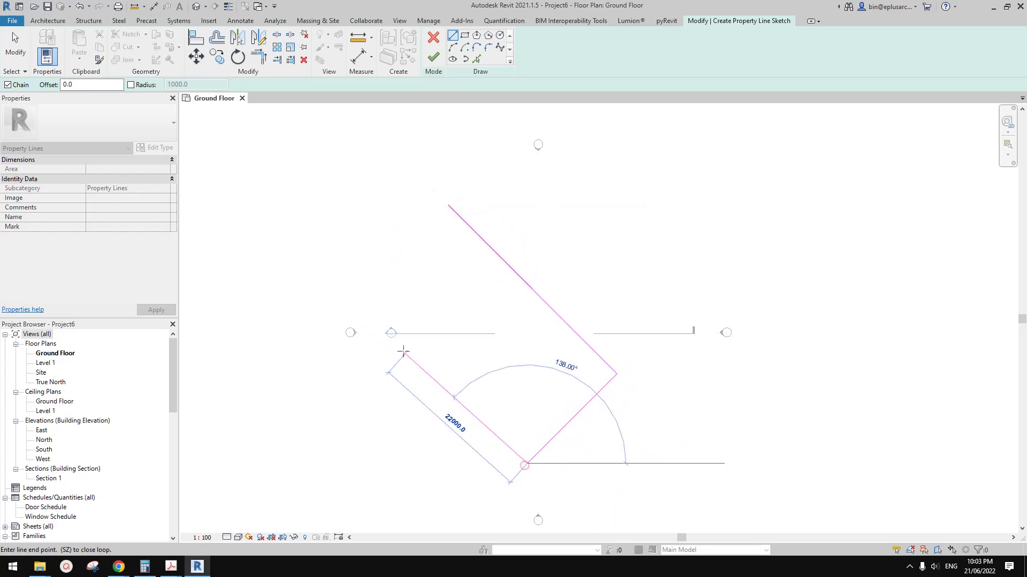
click(432, 369)
key(Escape)
Draw a vertical property line down from the first line's start point and trim it to the open third line, closing the boundary
click(448, 205)
click(448, 279)
key(t)
key(r)
click(448, 264)
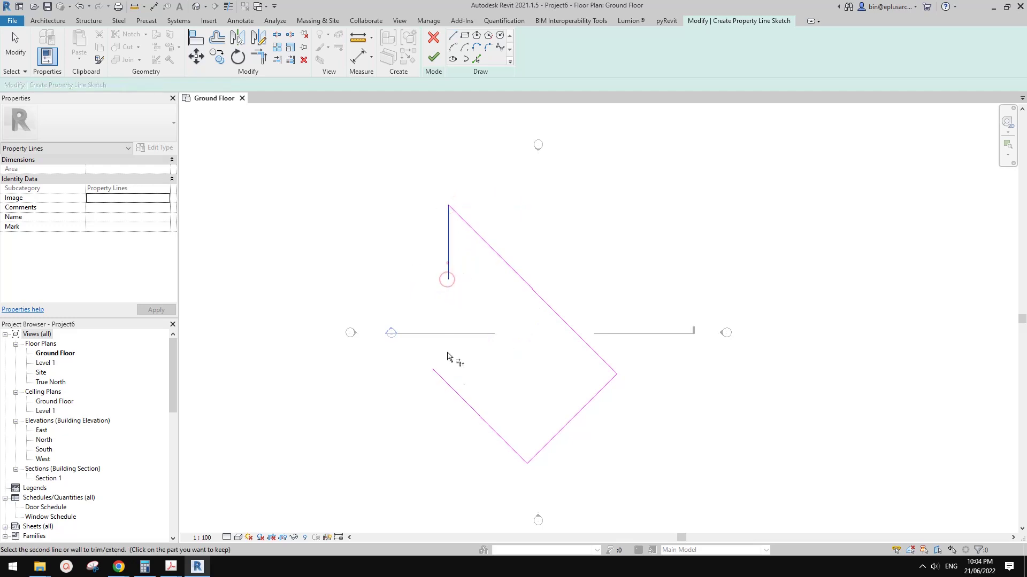
click(444, 380)
key(Escape)
key(Escape)
Move the boundary's 17 m edge outward until the adjoining lower side is about 21 m long, and finish the property line sketch
scroll(449, 275, up, 2)
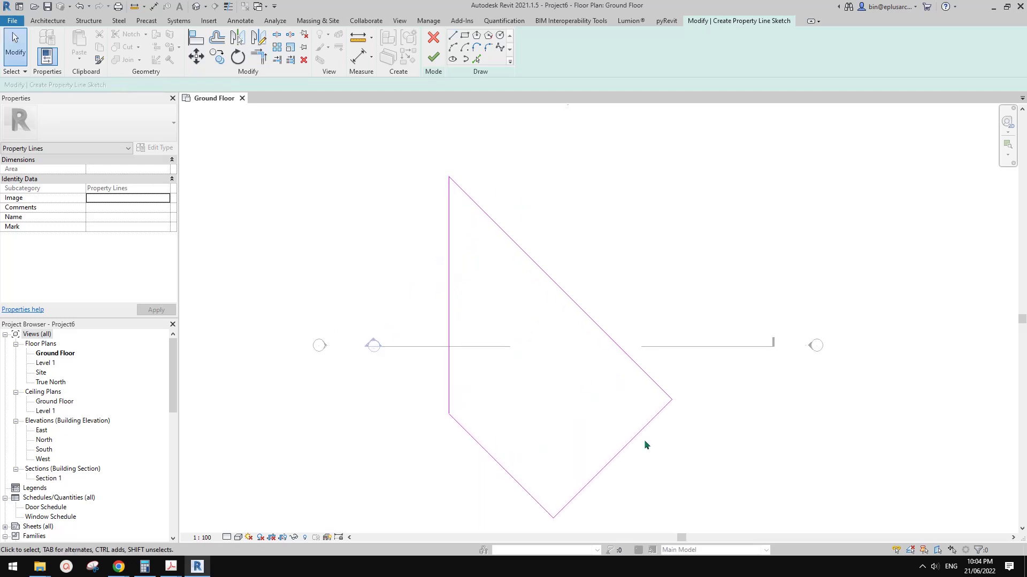
drag(645, 441, 673, 468)
scroll(642, 417, down, 2)
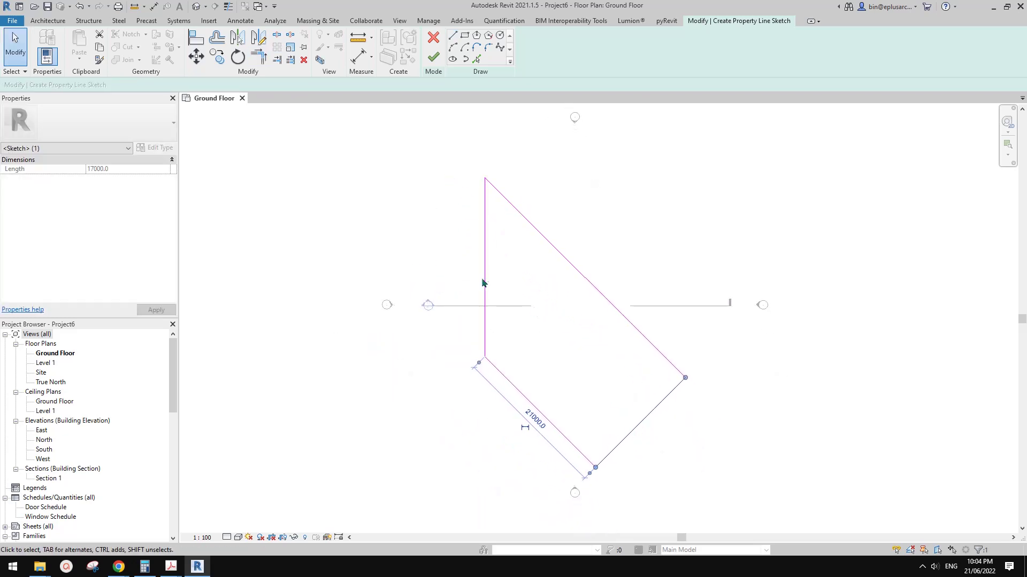
click(492, 296)
scroll(576, 318, up, 1)
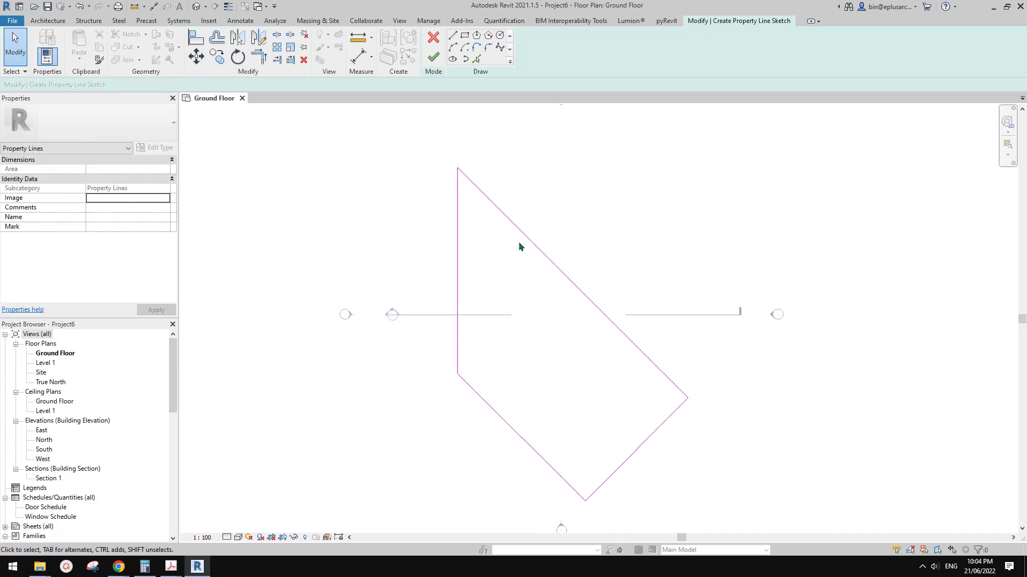
click(432, 64)
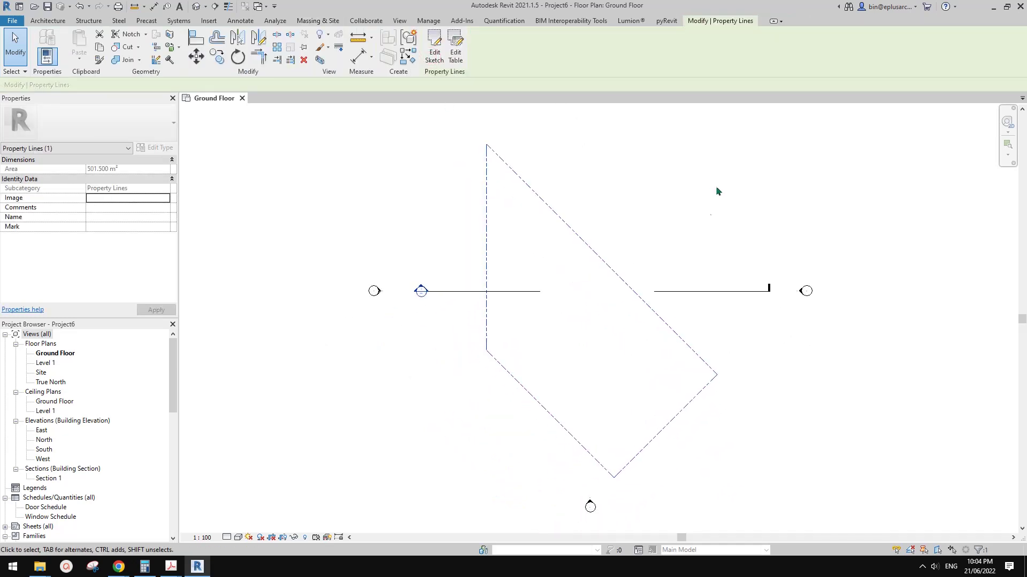
middle_drag(717, 188, 694, 190)
click(694, 189)
drag(601, 283, 607, 266)
middle_drag(631, 191, 621, 235)
click(620, 236)
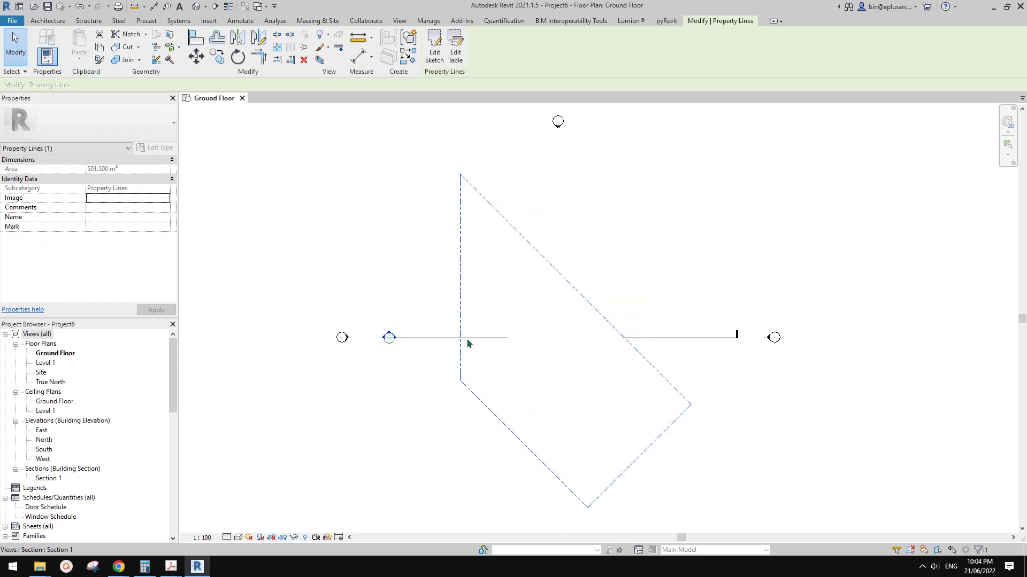
Tag the vertical property line segment with its bearing and distance, without a leader
key(t)
key(g)
click(463, 272)
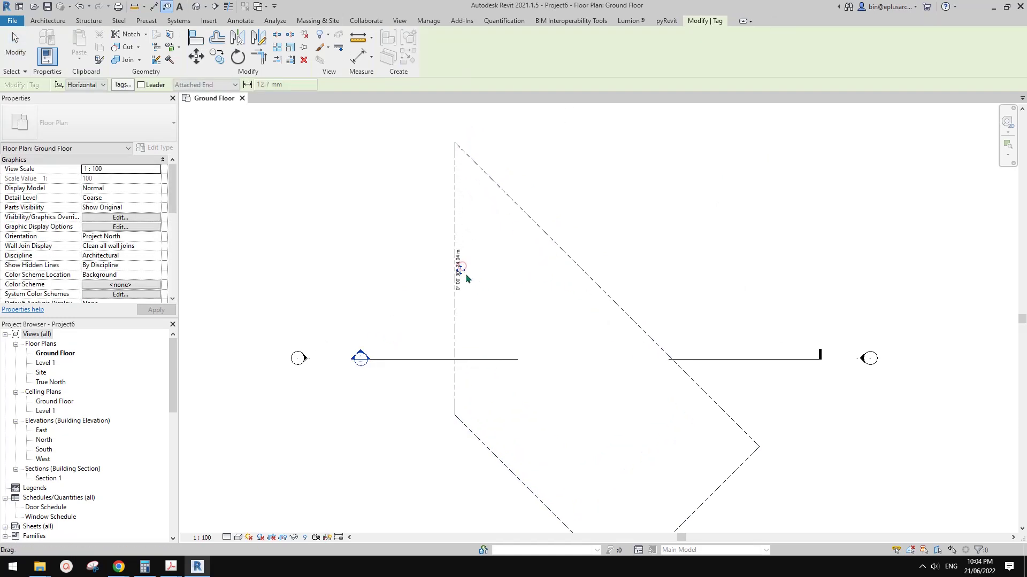
scroll(465, 273, up, 2)
scroll(465, 273, down, 4)
key(Escape)
scroll(576, 348, up, 2)
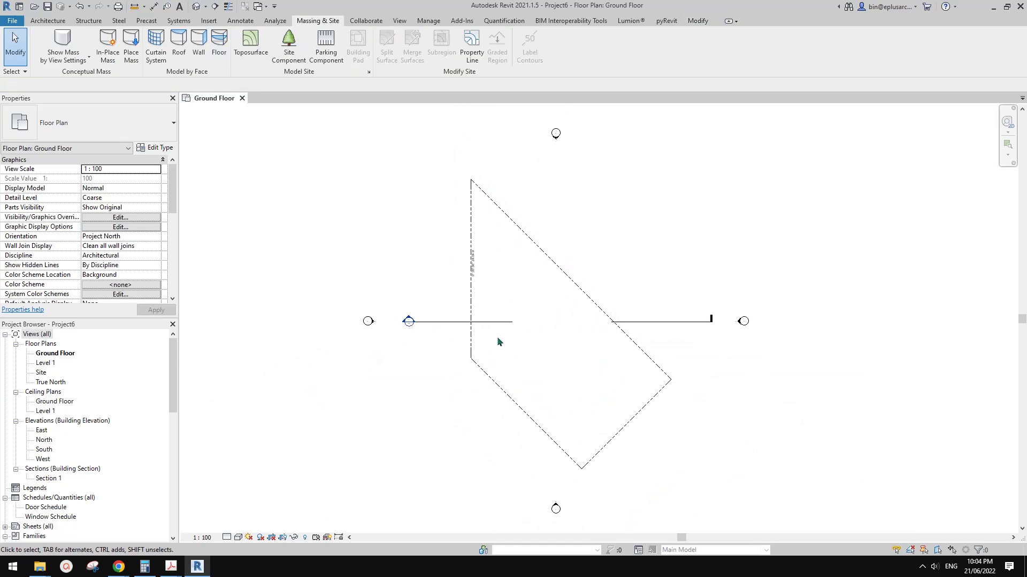
Draw an L-shaped building outline with Thin Lines detail lines inside the boundary, parallel to its angled sides
middle_drag(575, 400, 570, 394)
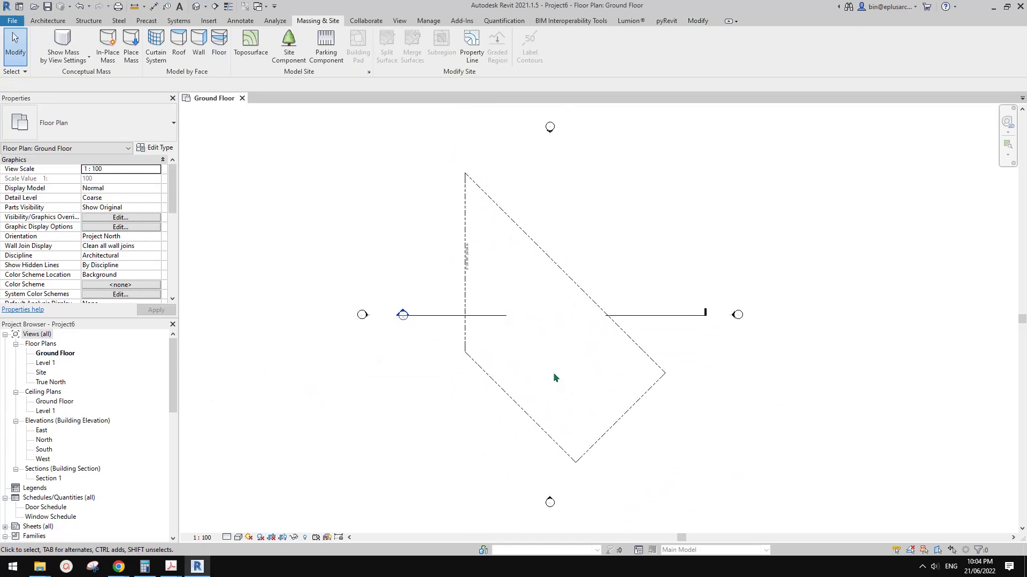
middle_drag(505, 290, 501, 282)
key(d)
key(l)
scroll(503, 307, up, 2)
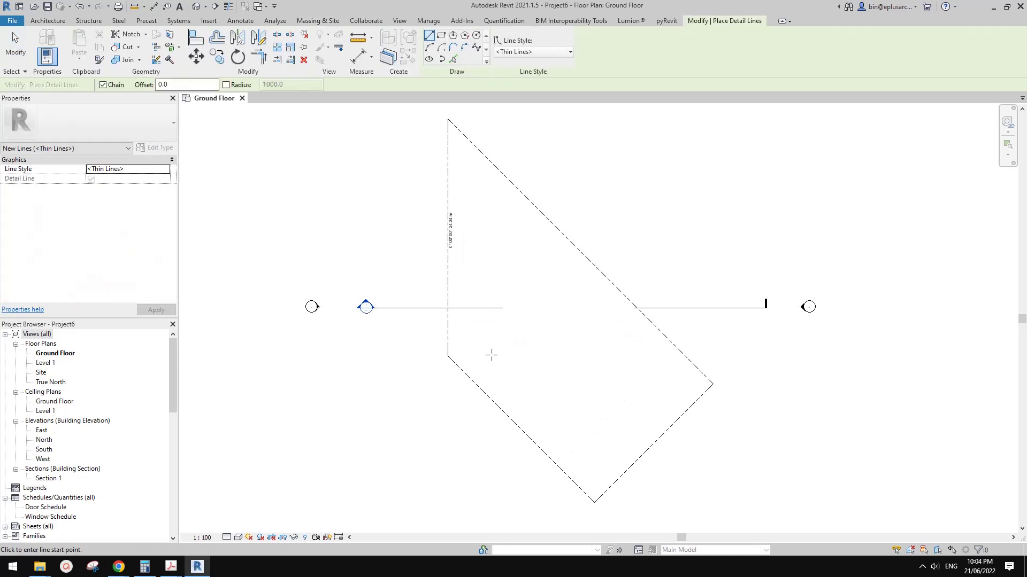
click(481, 358)
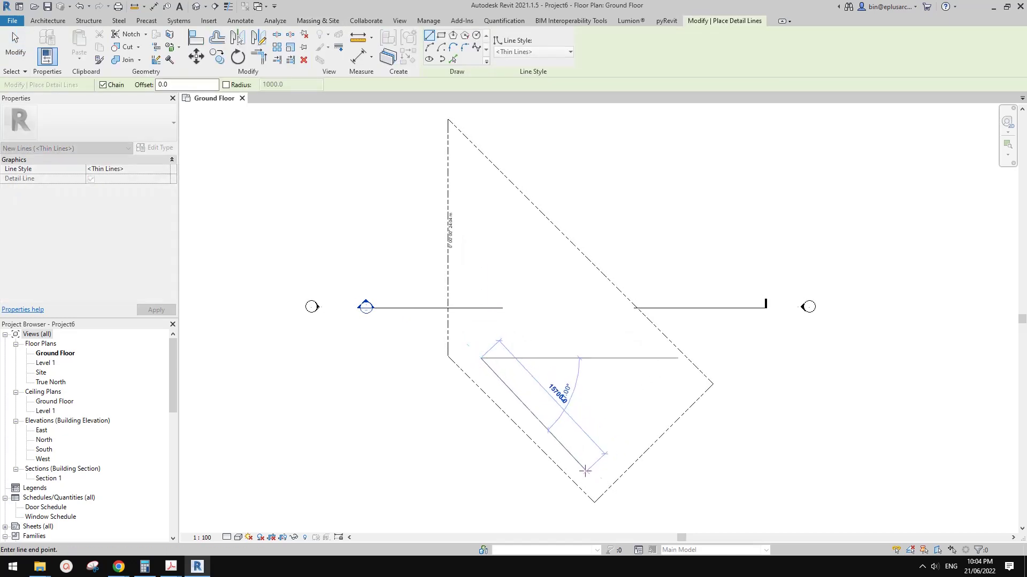
click(597, 473)
click(665, 405)
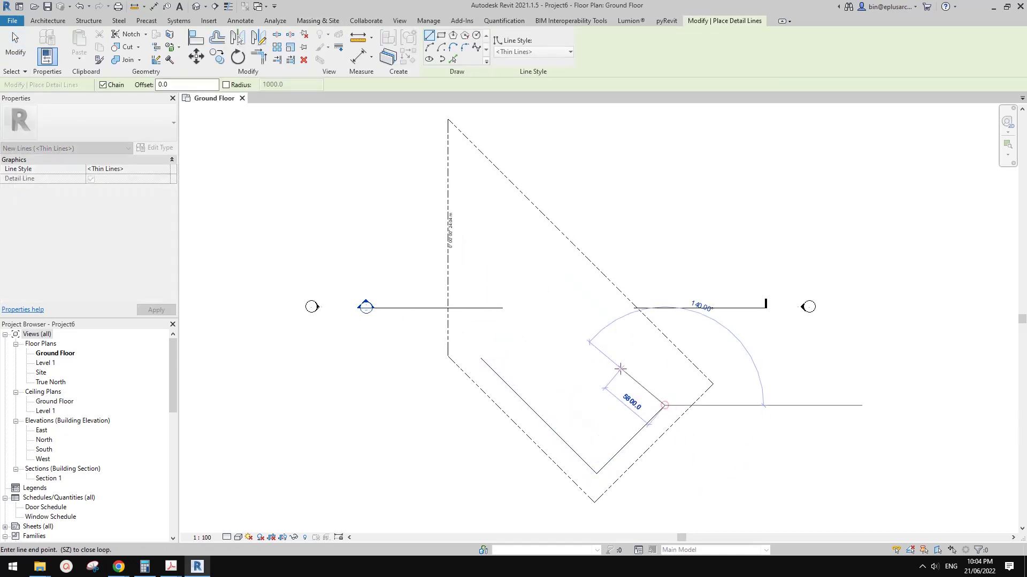
click(614, 356)
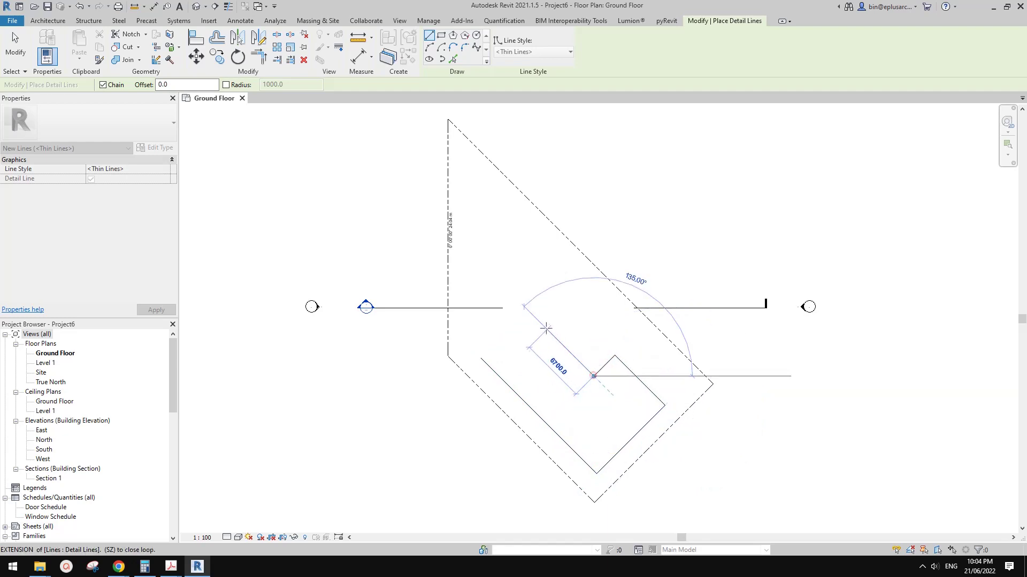
click(478, 355)
key(Escape)
Trim the first and last detail lines of the building outline to a clean corner near the boundary's vertical side
key(t)
key(r)
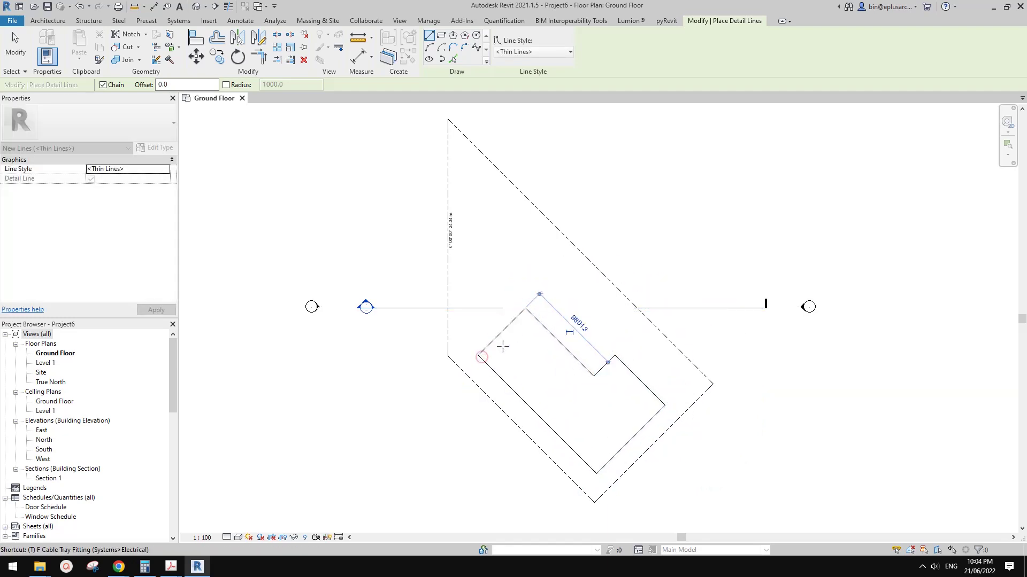
click(491, 366)
click(490, 344)
key(Escape)
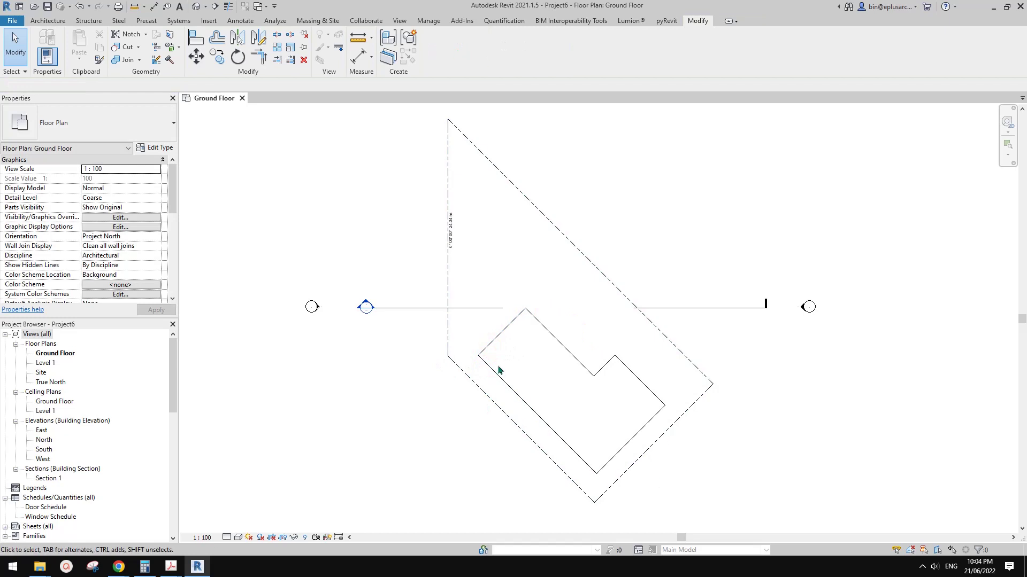
Move the short upper edge of the building outline's projecting wing outward, toward the long diagonal property line
middle_drag(562, 374, 564, 373)
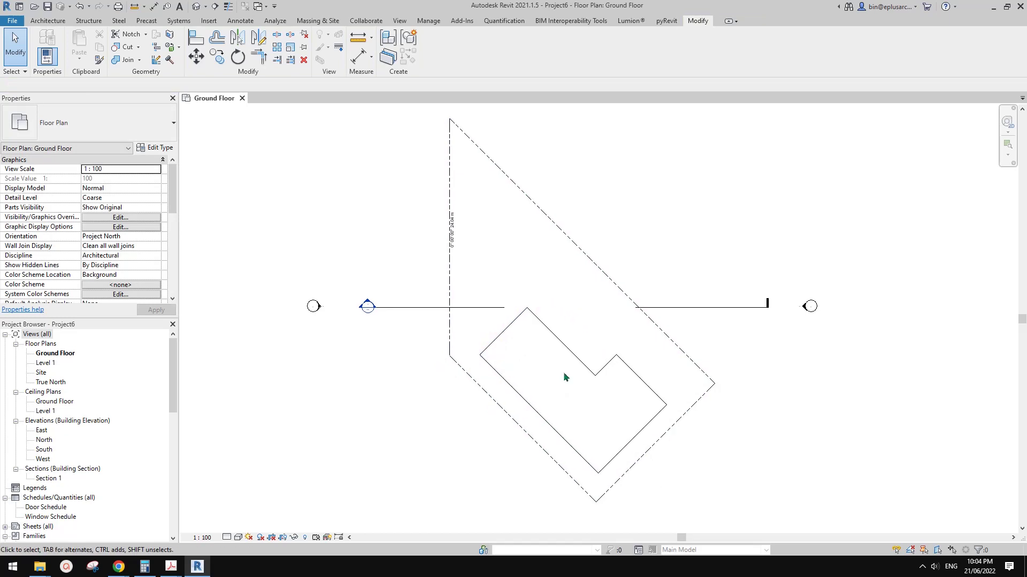
drag(644, 382, 652, 371)
mouse_move(646, 401)
middle_down()
mouse_move(642, 362)
mouse_move(628, 367)
mouse_move(645, 377)
middle_up()
click(622, 364)
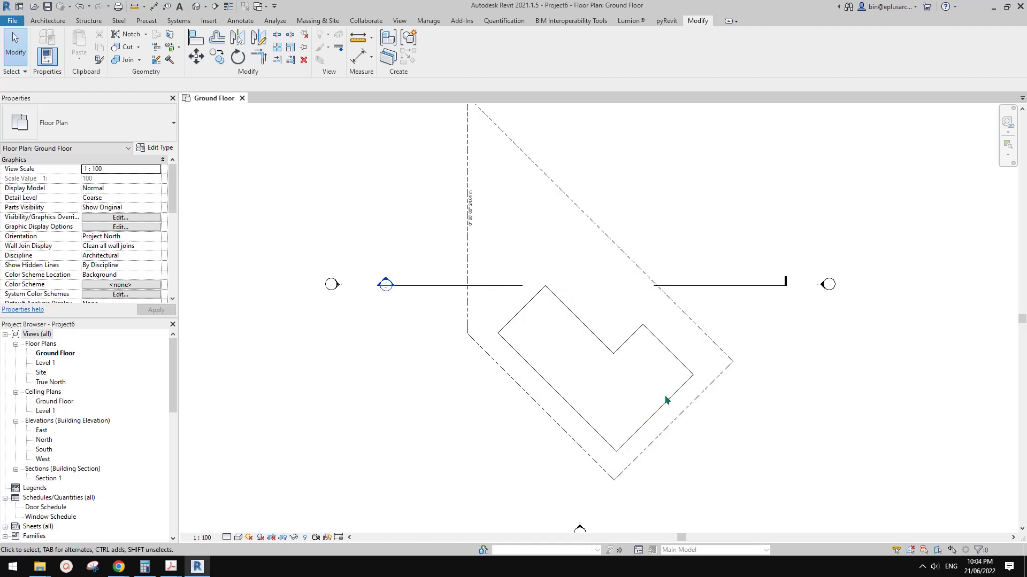
Set the Ground Floor view's orientation to True North
middle_drag(573, 334, 583, 331)
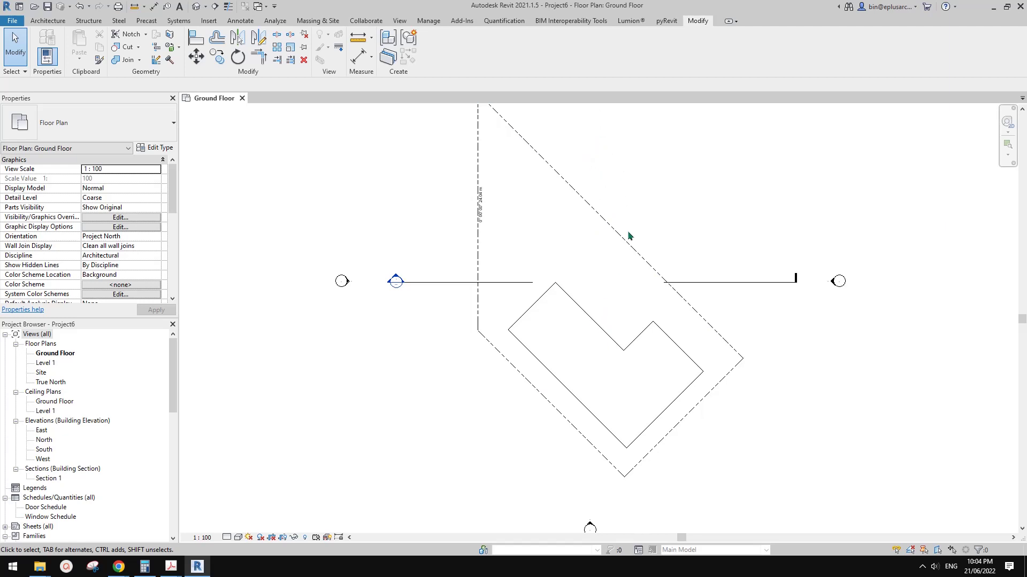
middle_drag(639, 272, 632, 278)
scroll(633, 317, down, 1)
middle_drag(634, 317, 587, 349)
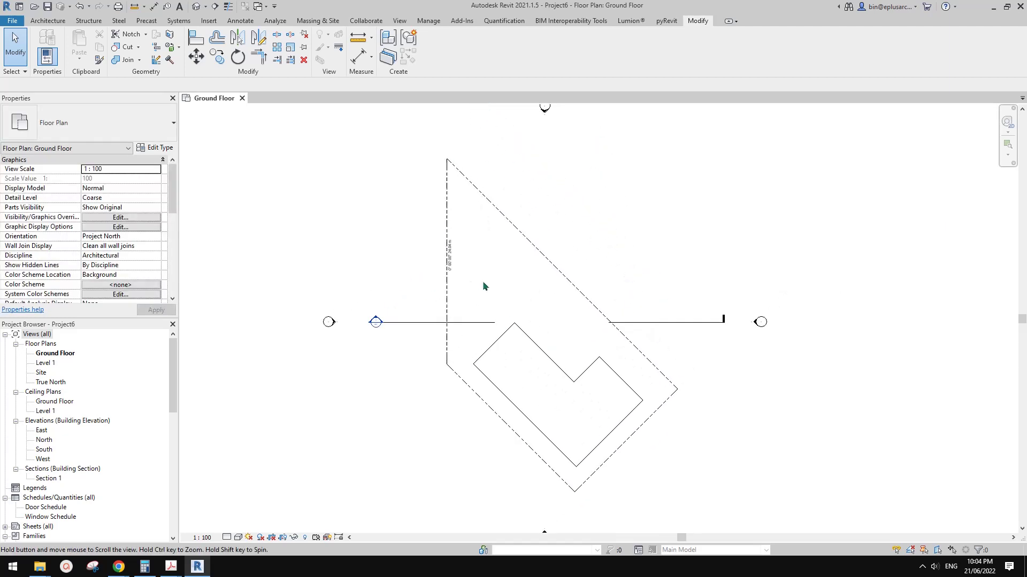
middle_drag(483, 286, 473, 290)
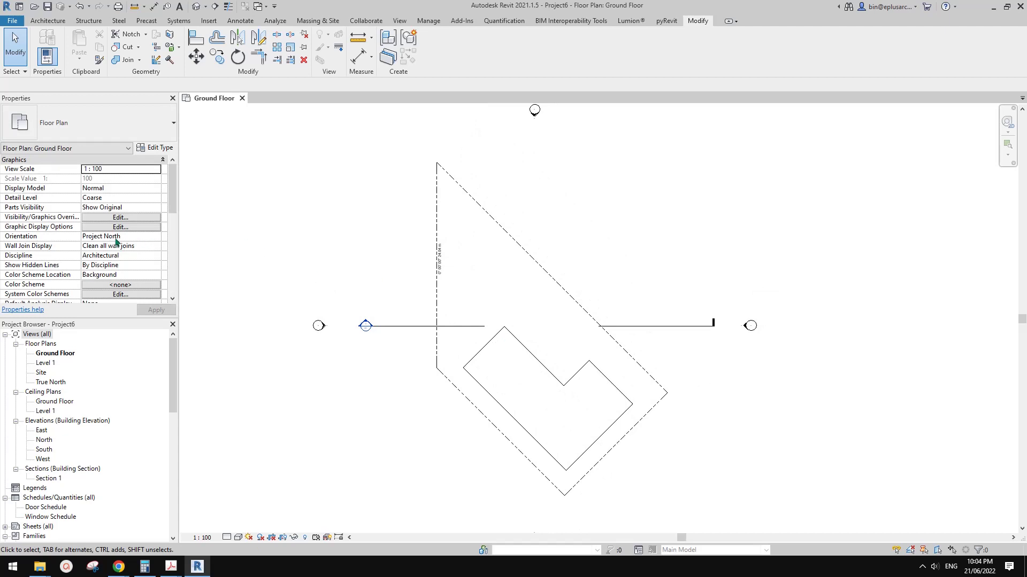
middle_drag(395, 198, 421, 198)
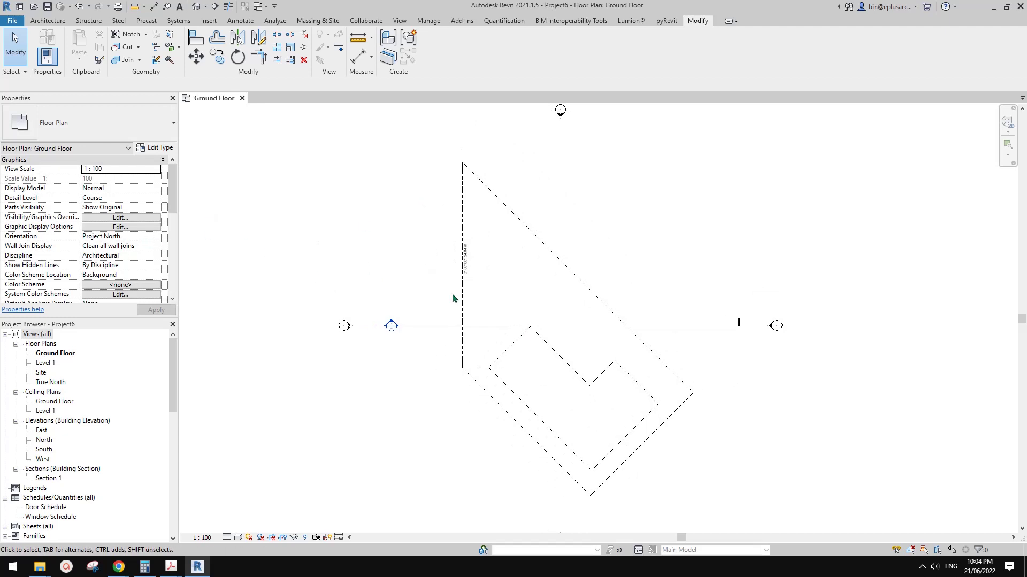
click(155, 236)
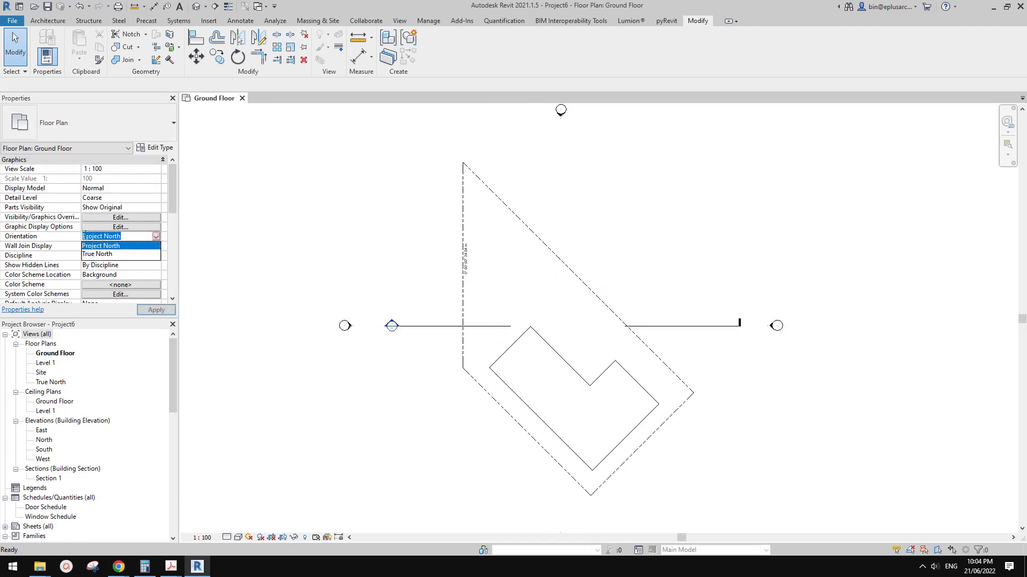
click(103, 255)
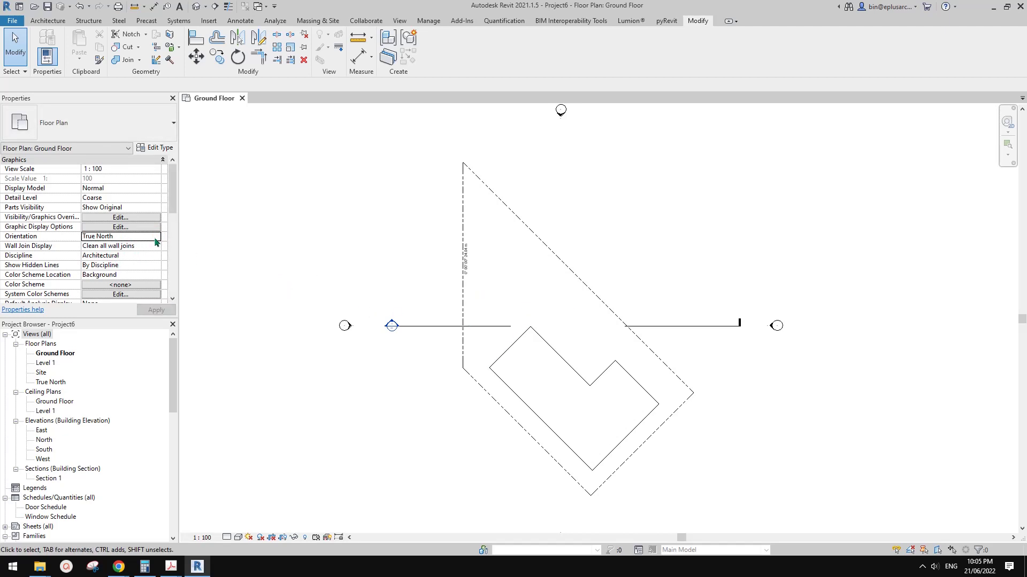
Set the Ground Floor view's orientation to Project North
click(156, 237)
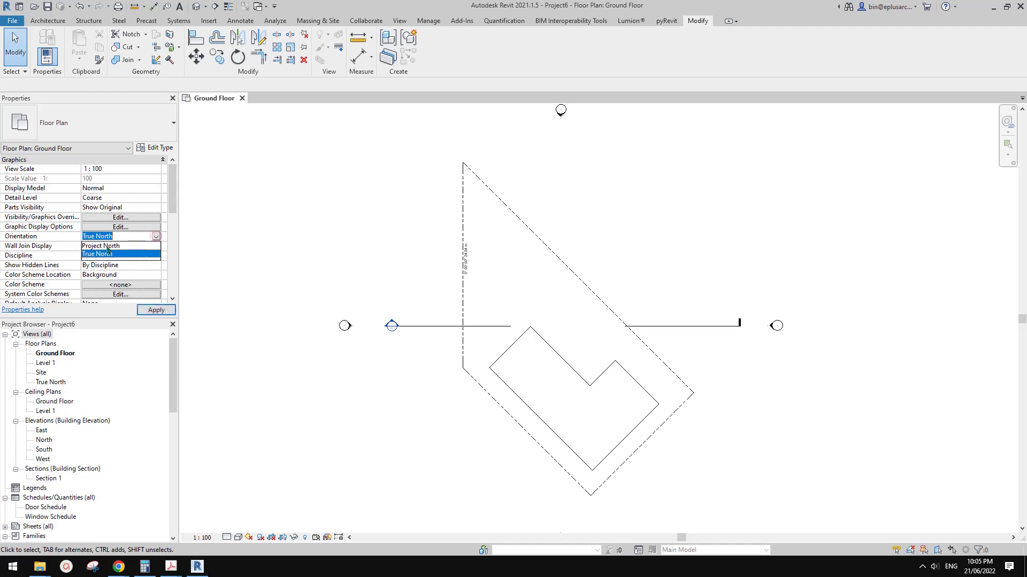
click(102, 246)
scroll(570, 329, down, 3)
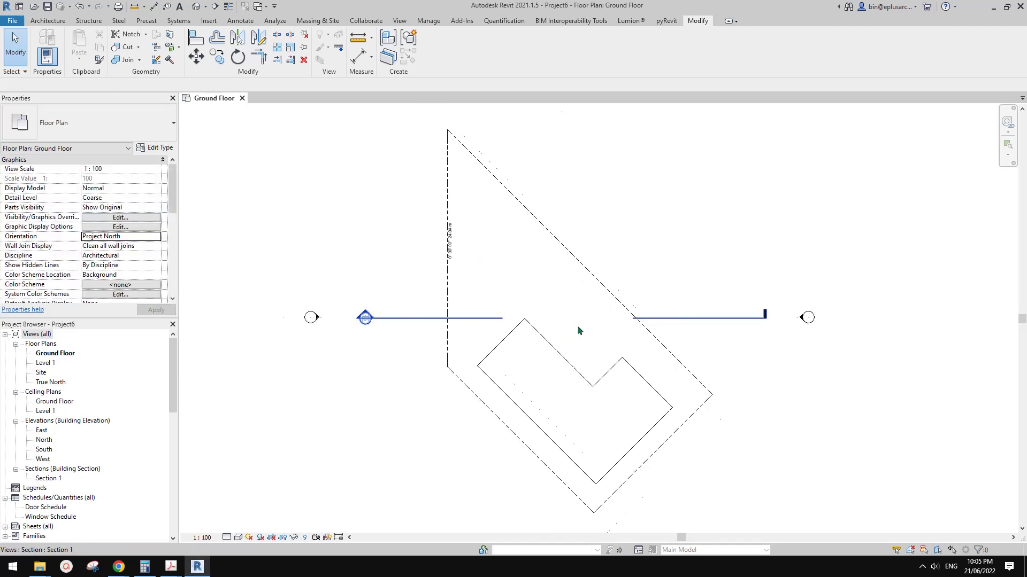
scroll(588, 344, up, 2)
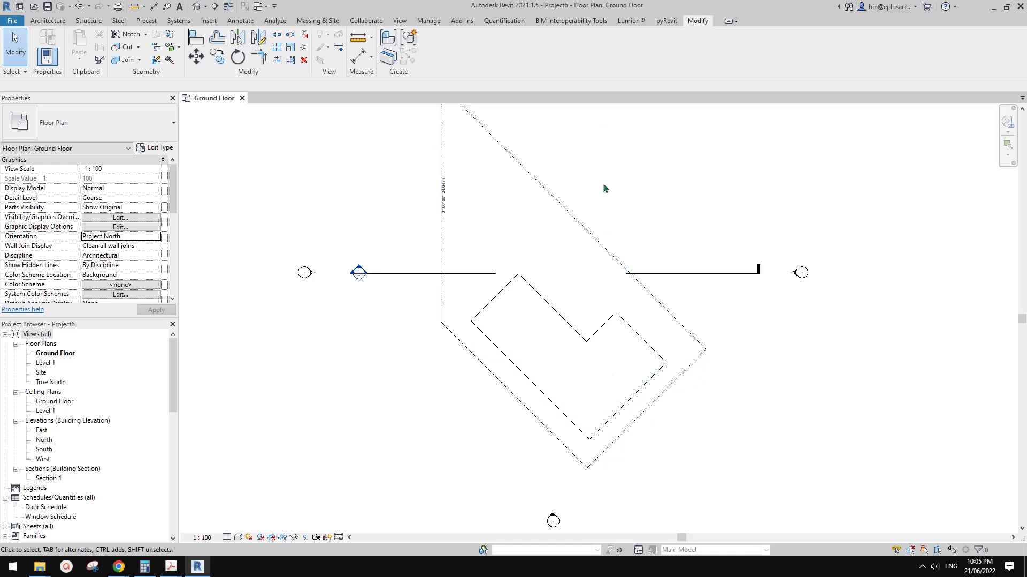
middle_drag(493, 298, 488, 305)
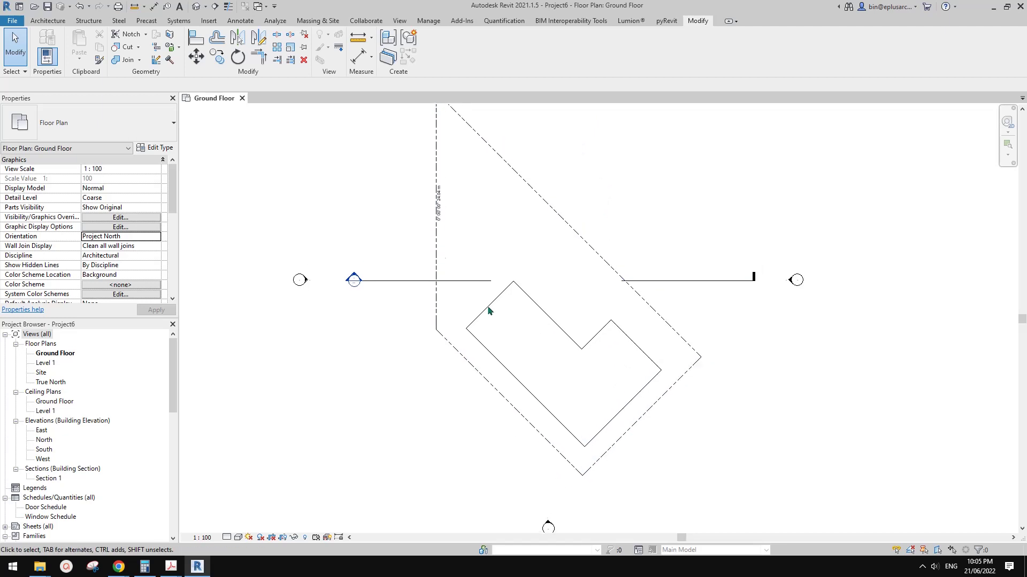
Rotate Project North by aligning the project to the building outline's lower-right angled edge
click(426, 22)
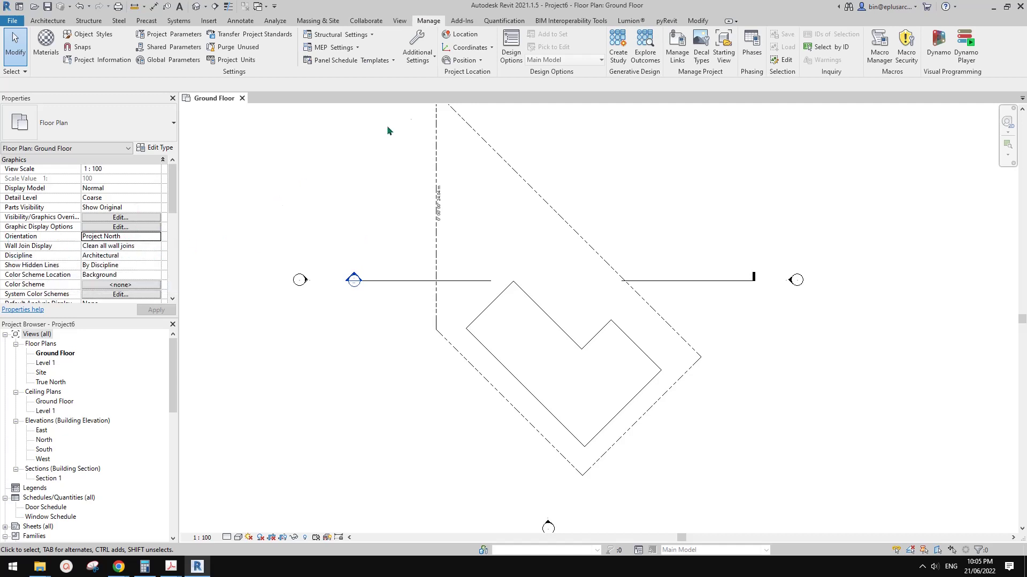
click(475, 61)
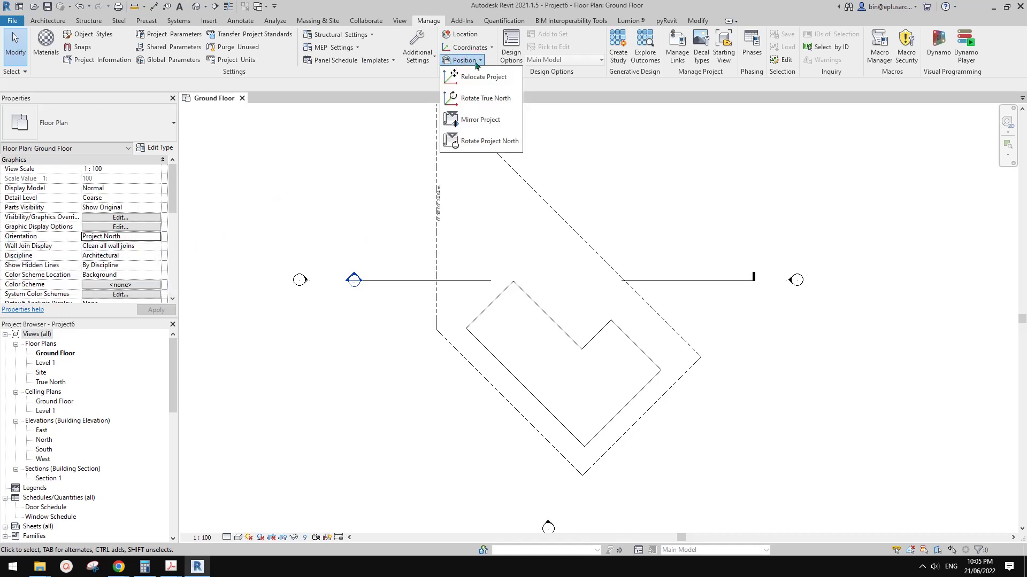
click(475, 141)
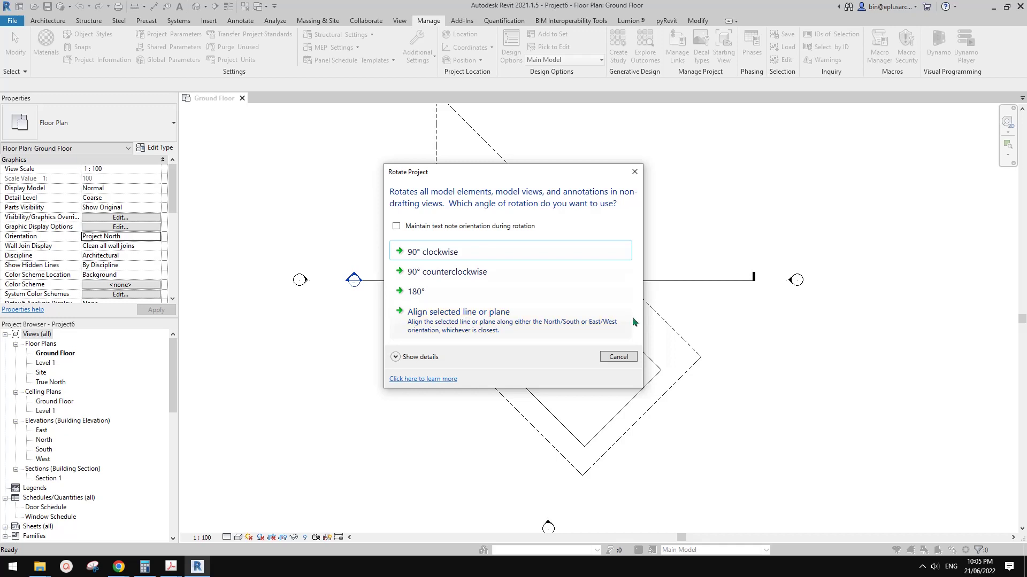
click(483, 326)
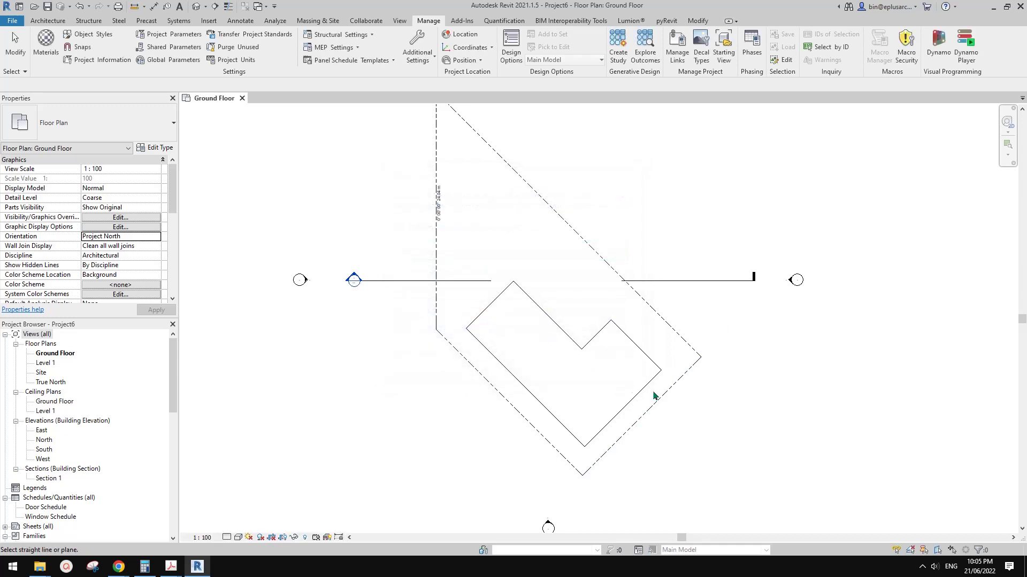
middle_drag(612, 413, 656, 365)
scroll(664, 374, up, 1)
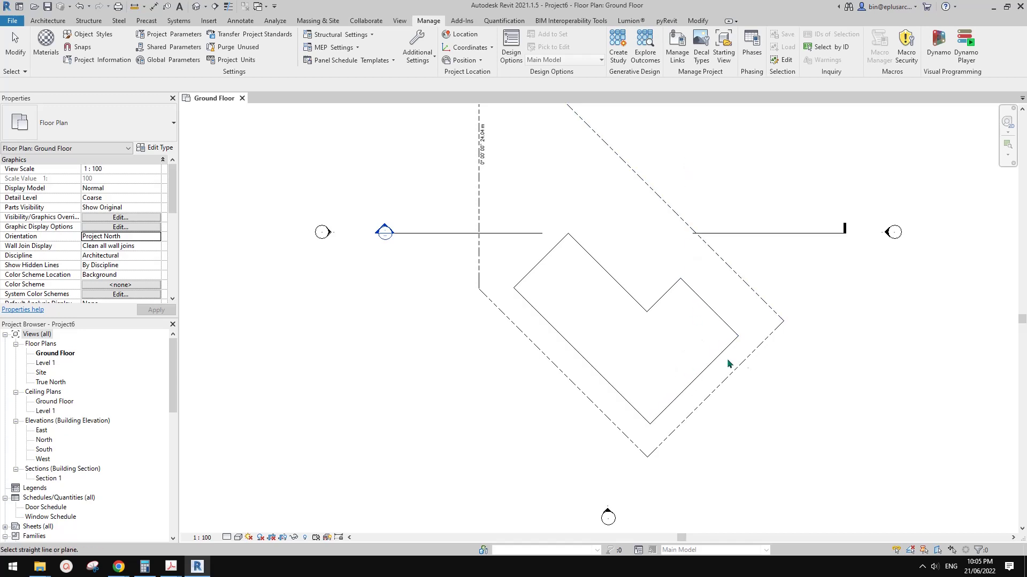
click(694, 379)
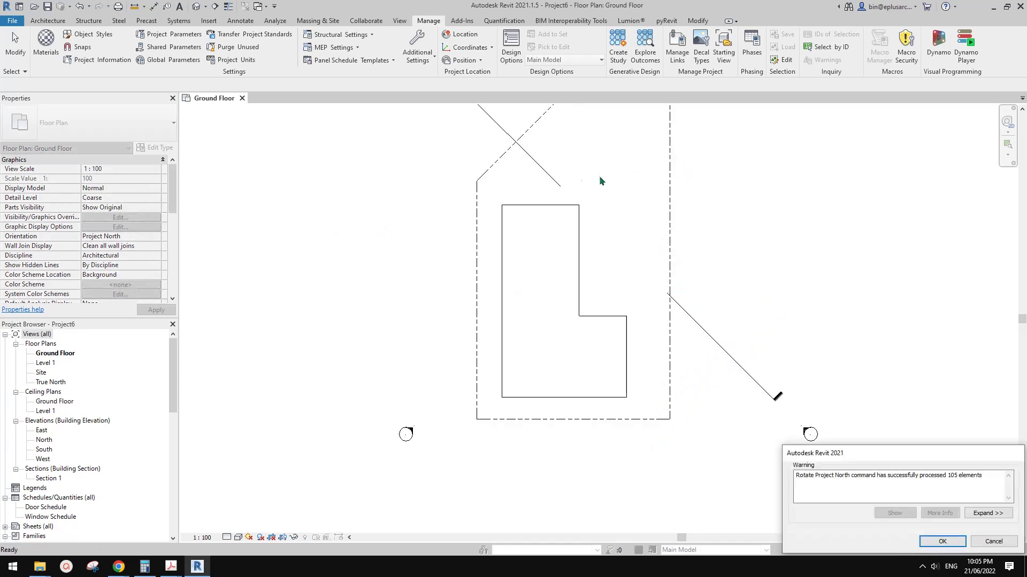
click(930, 540)
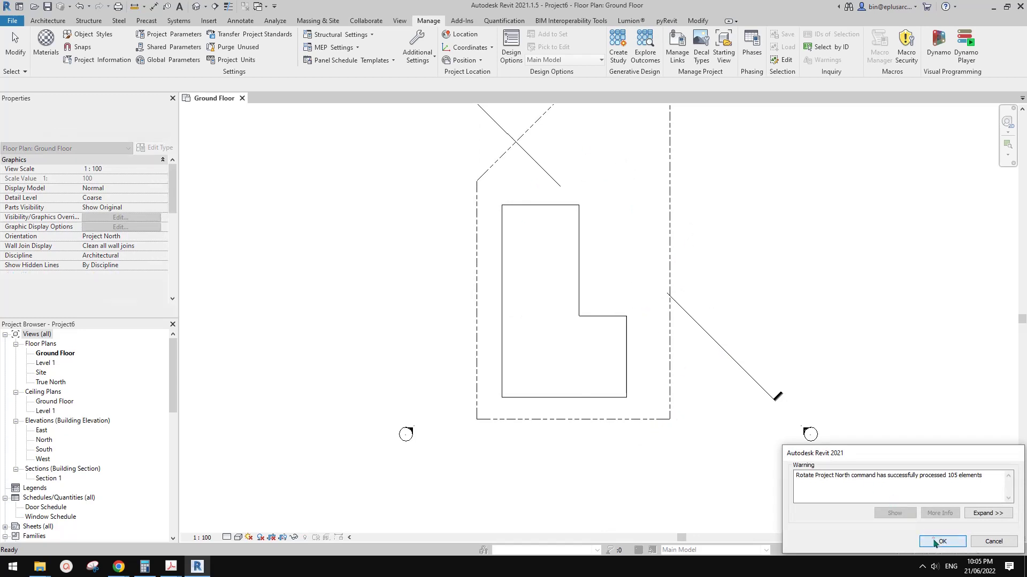
Rotate Project North a further 90° counterclockwise
scroll(485, 328, down, 2)
middle_drag(556, 331, 568, 346)
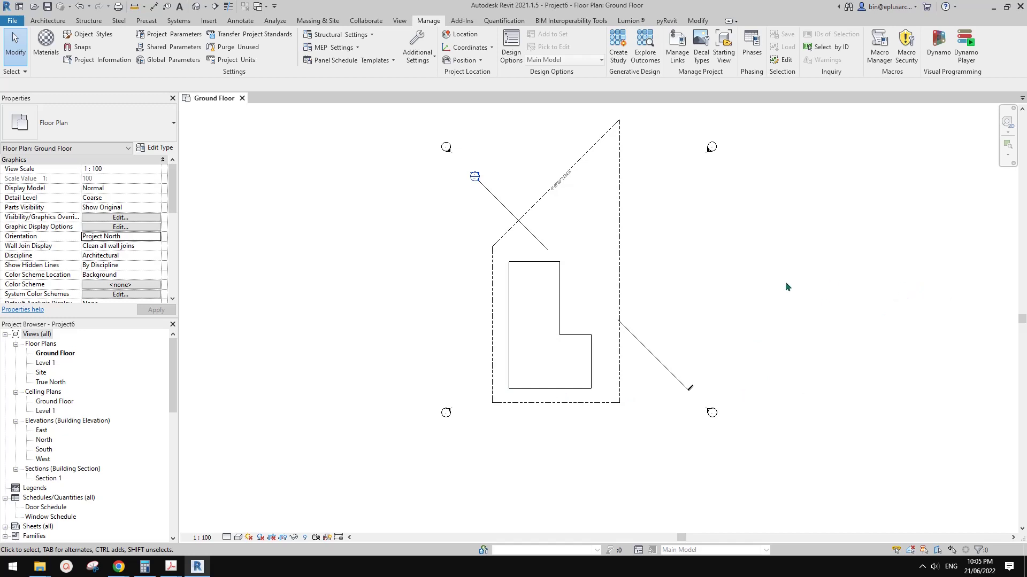
scroll(748, 262, up, 1)
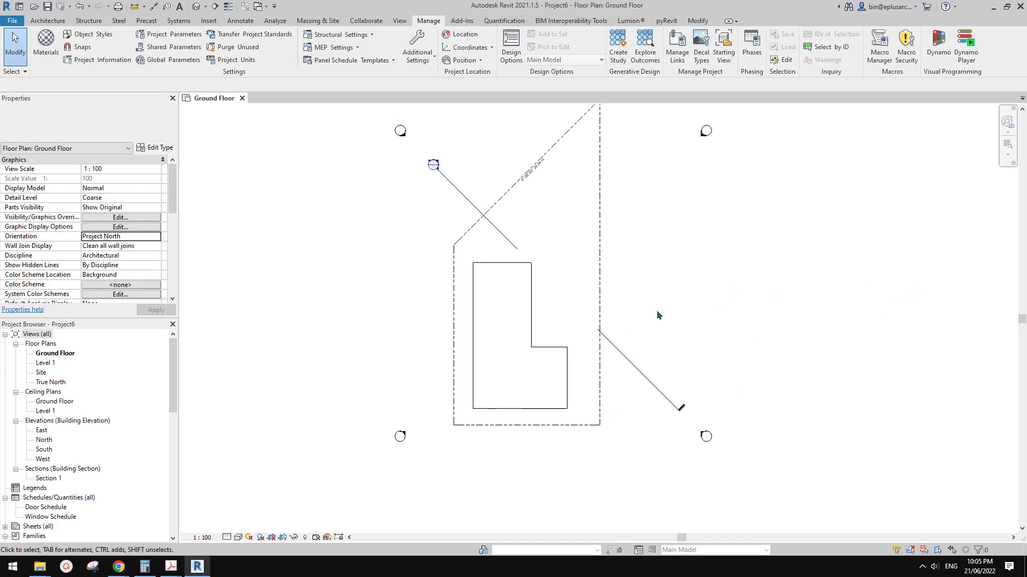
click(473, 62)
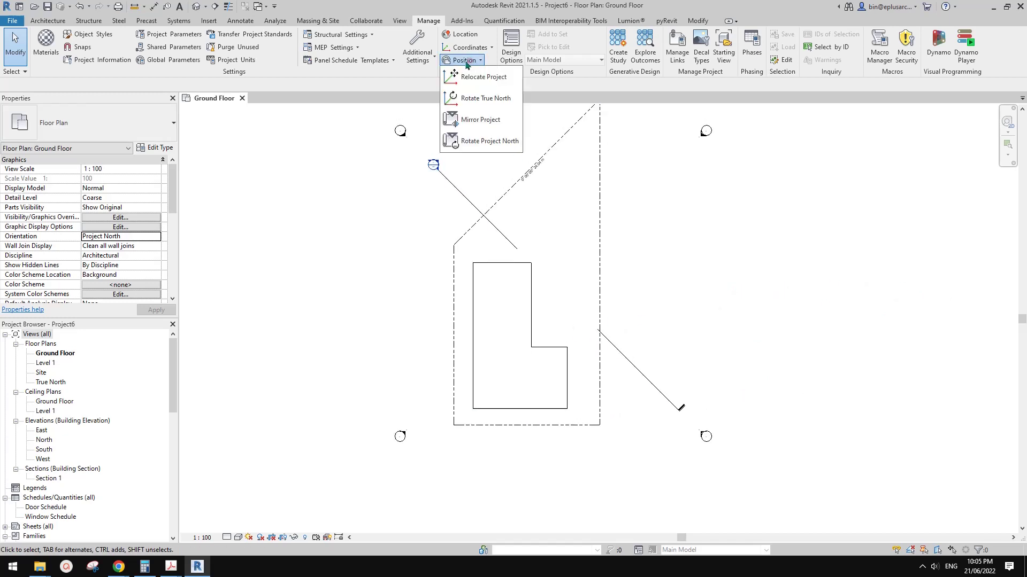
click(487, 143)
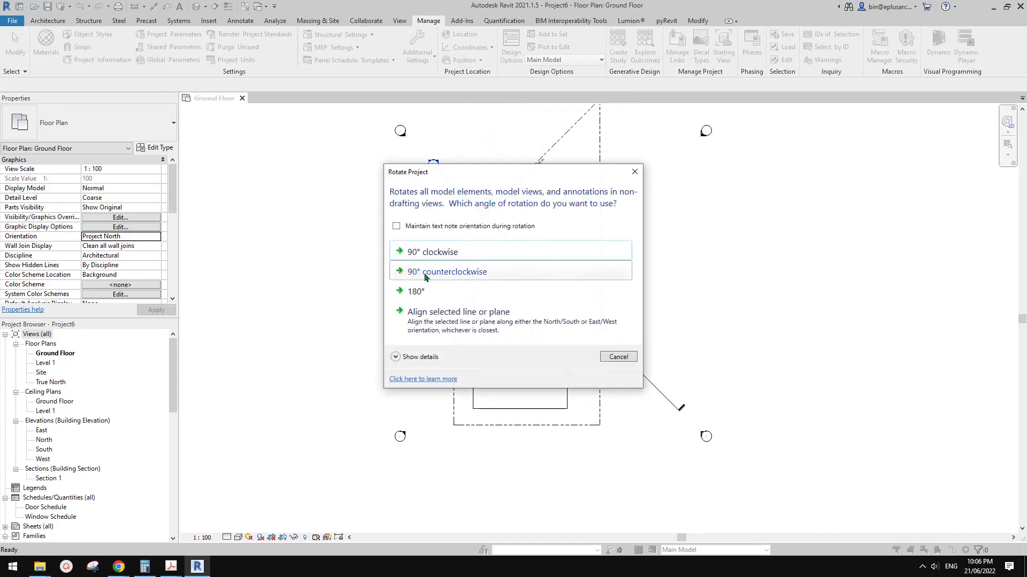
click(461, 272)
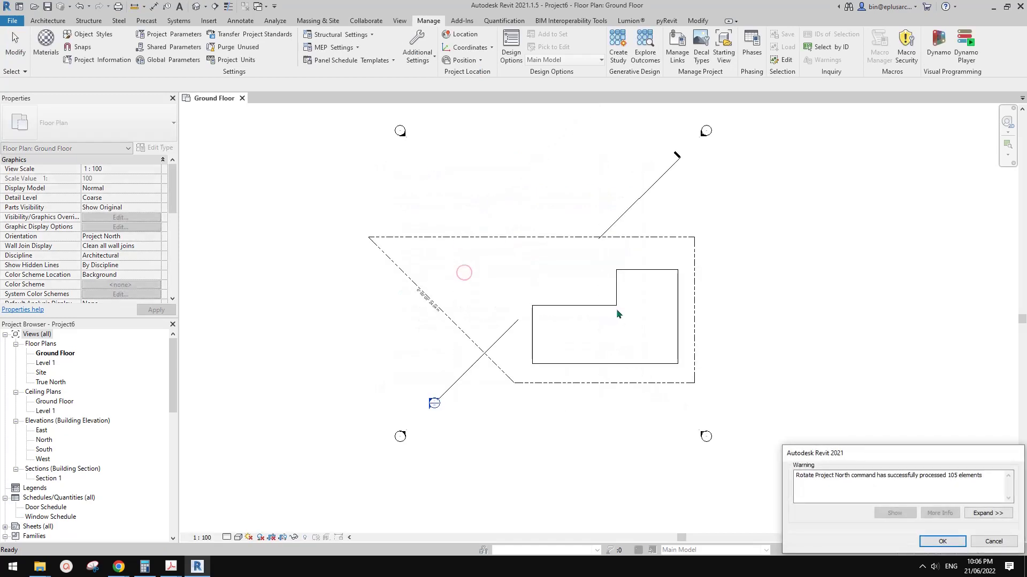
click(957, 547)
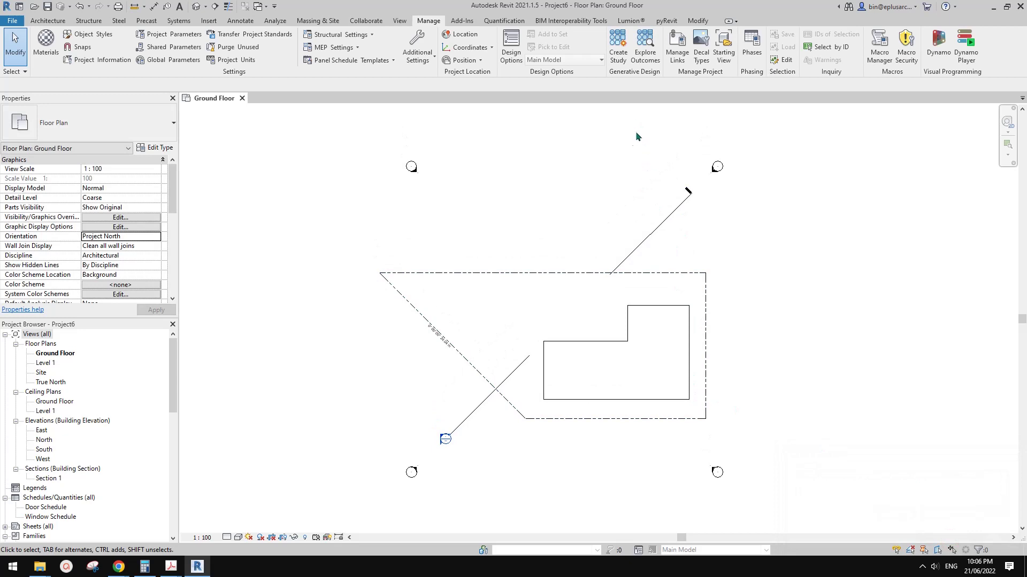
Switch the Ground Floor view to True North to compare the orientations, and return it to Project North
middle_drag(679, 321, 662, 313)
scroll(661, 321, up, 1)
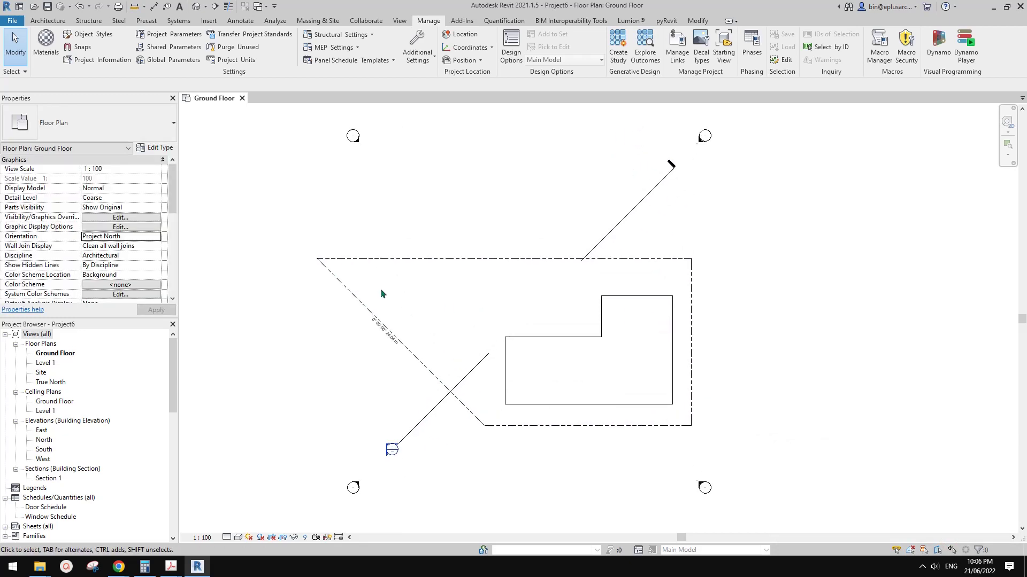
click(159, 239)
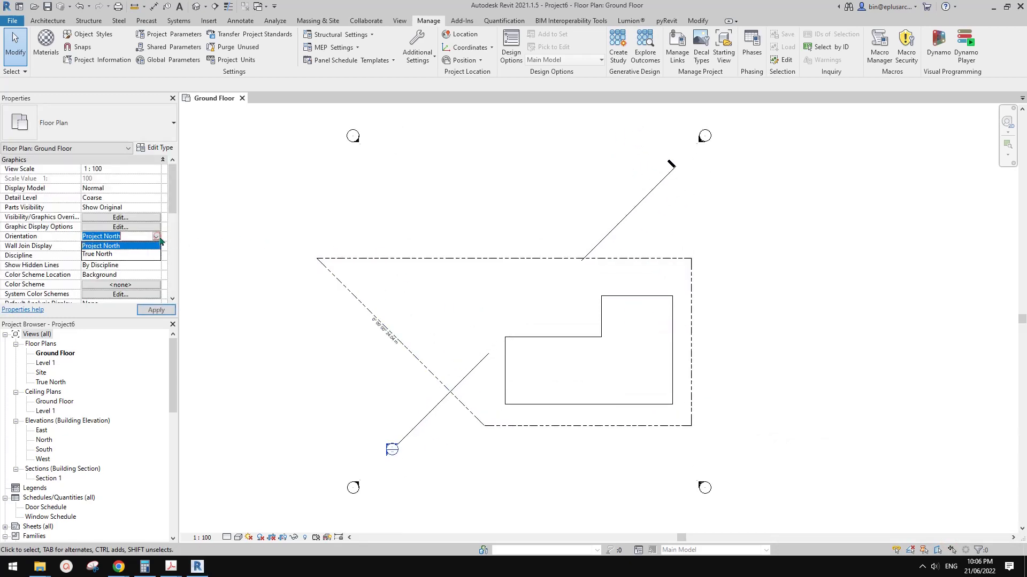
click(110, 254)
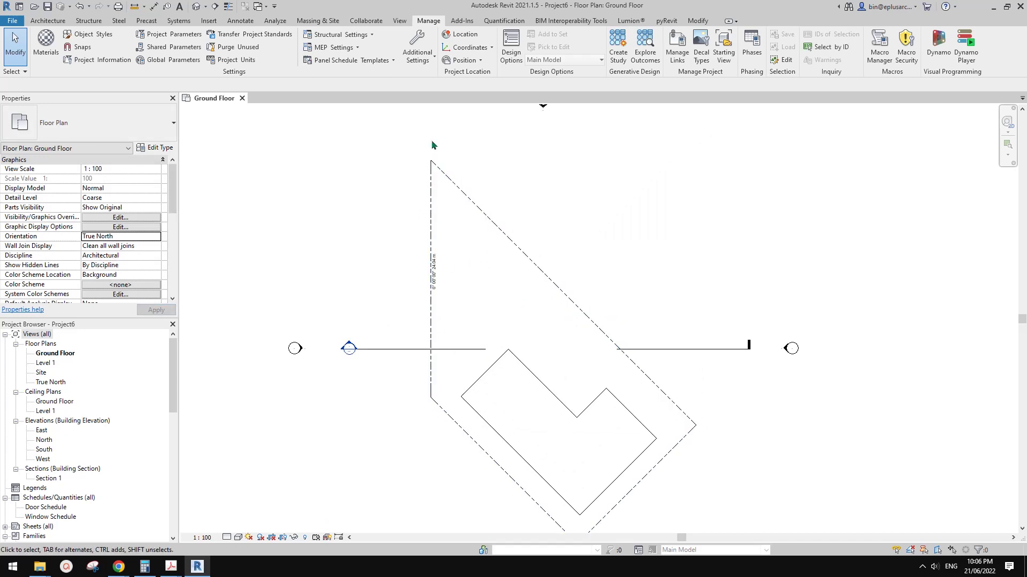
click(155, 236)
click(120, 247)
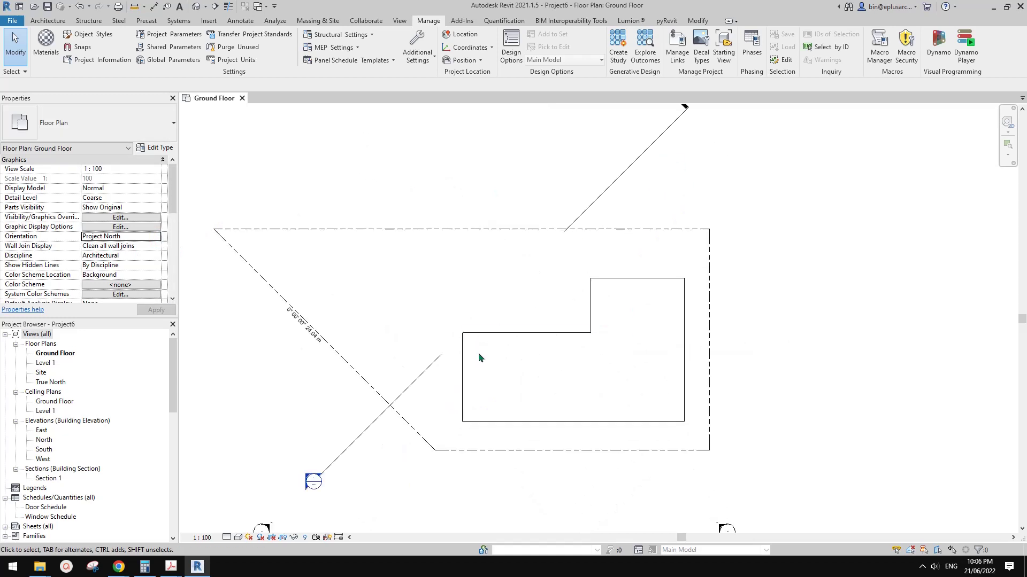
Draw a chain of six Double brick - 270 walls forming an L-shaped plan about 14 m long inside the building outline
key(w)
key(a)
click(467, 353)
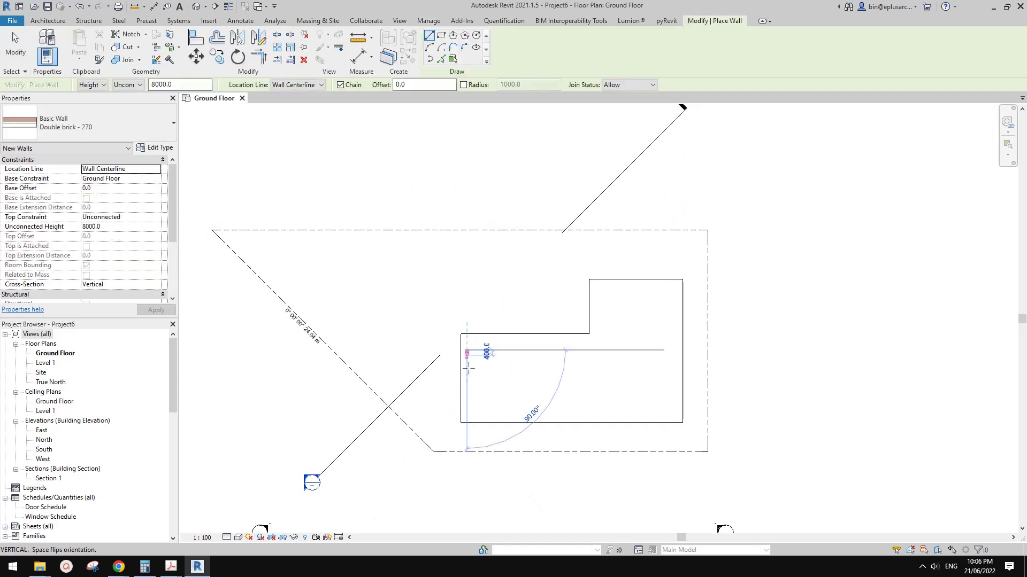
click(467, 412)
click(654, 412)
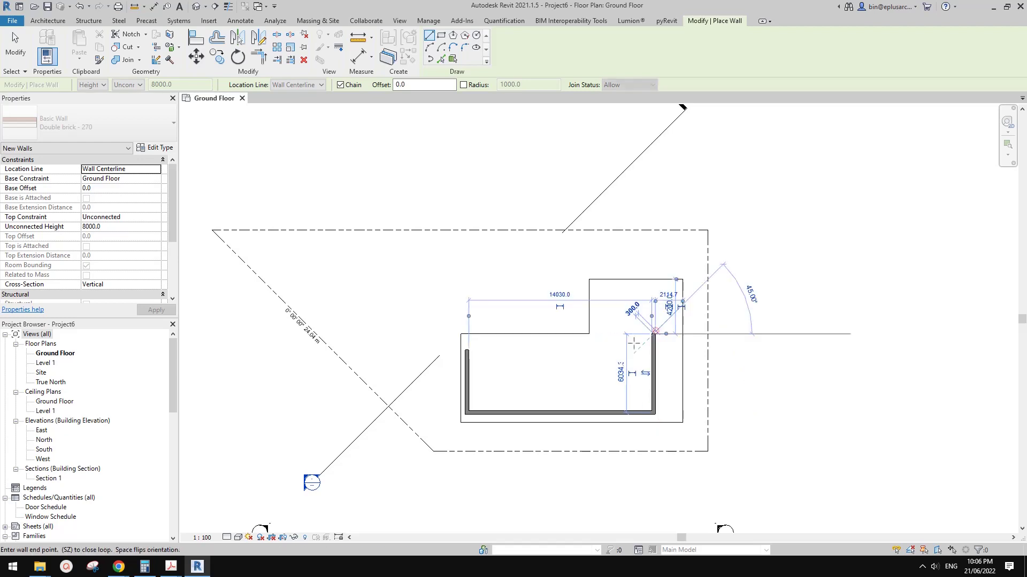
click(653, 334)
click(620, 334)
click(620, 350)
click(476, 350)
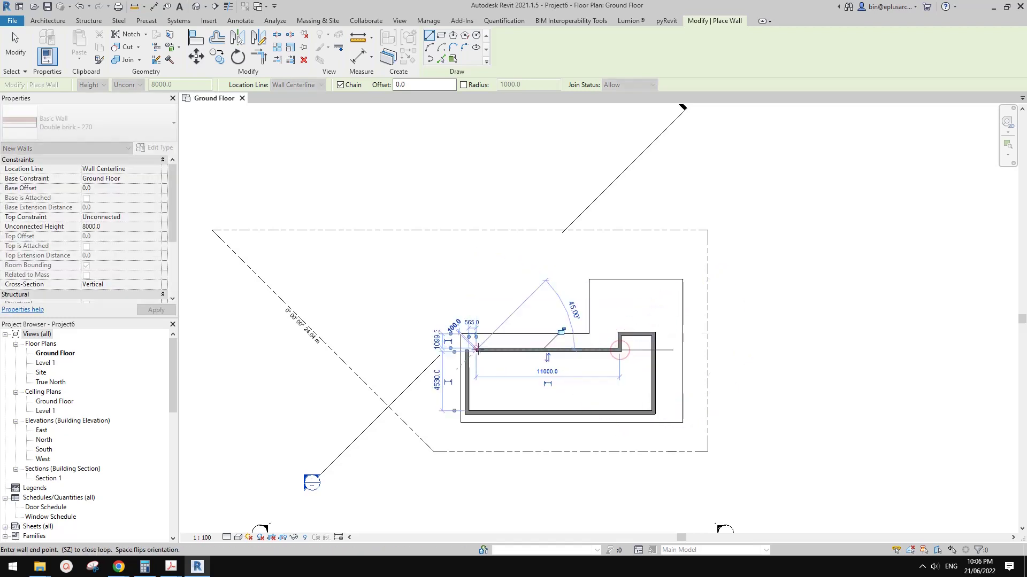
key(Escape)
key(Escape)
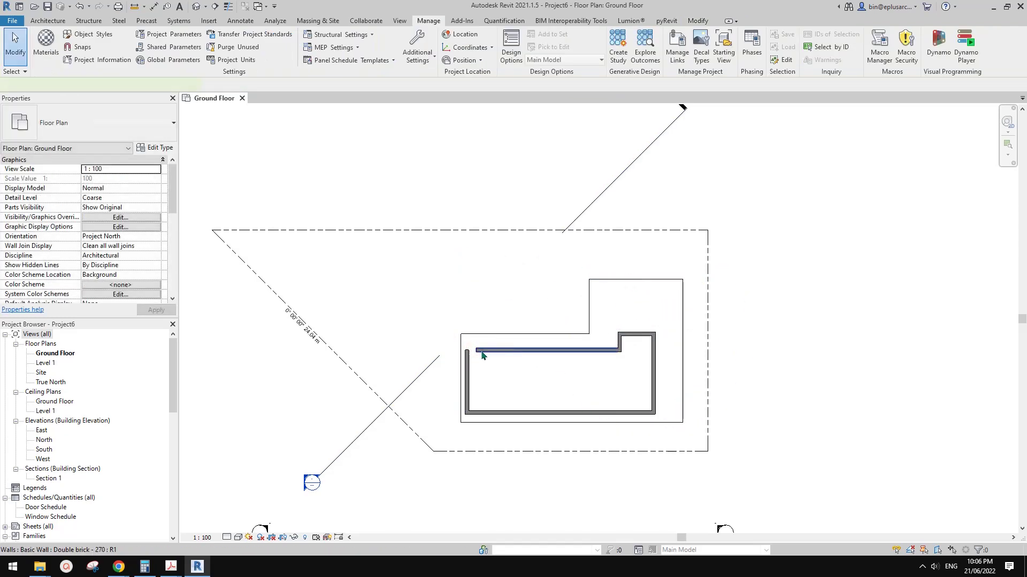
Trim the two open wall ends to a closed corner at the plan's upper-left
click(487, 351)
key(t)
key(r)
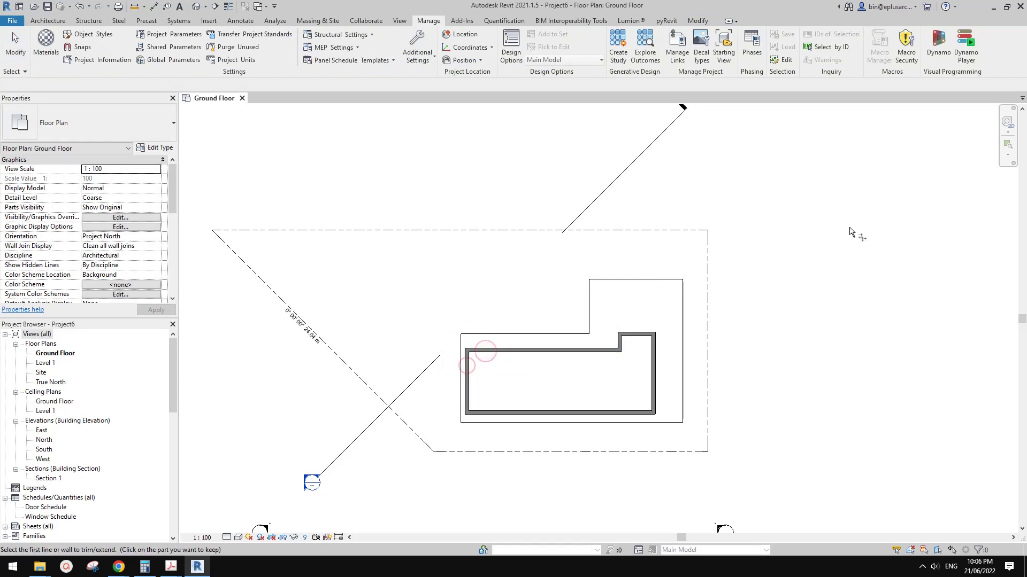
key(Escape)
middle_drag(587, 281, 608, 261)
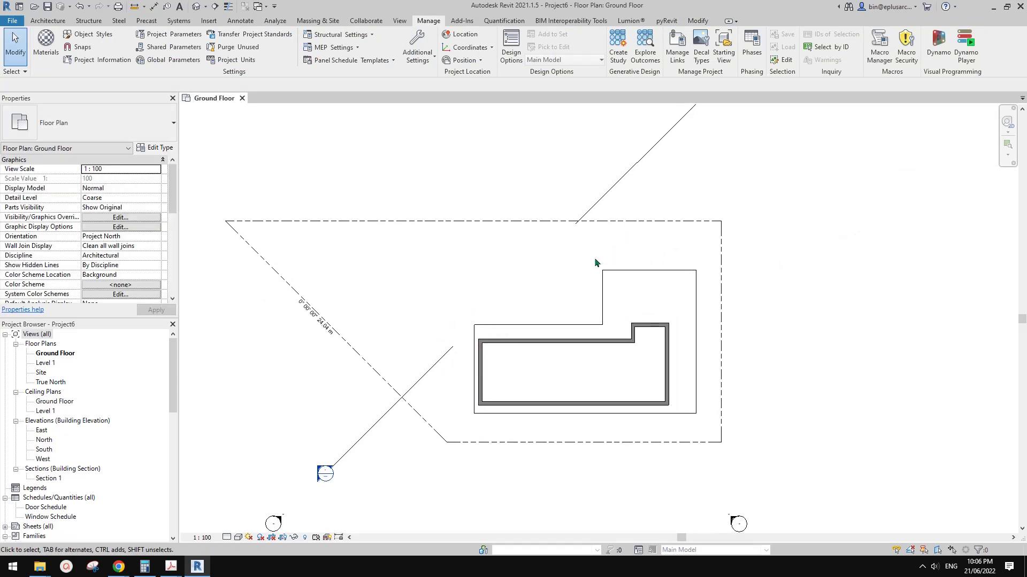
middle_drag(408, 294, 401, 299)
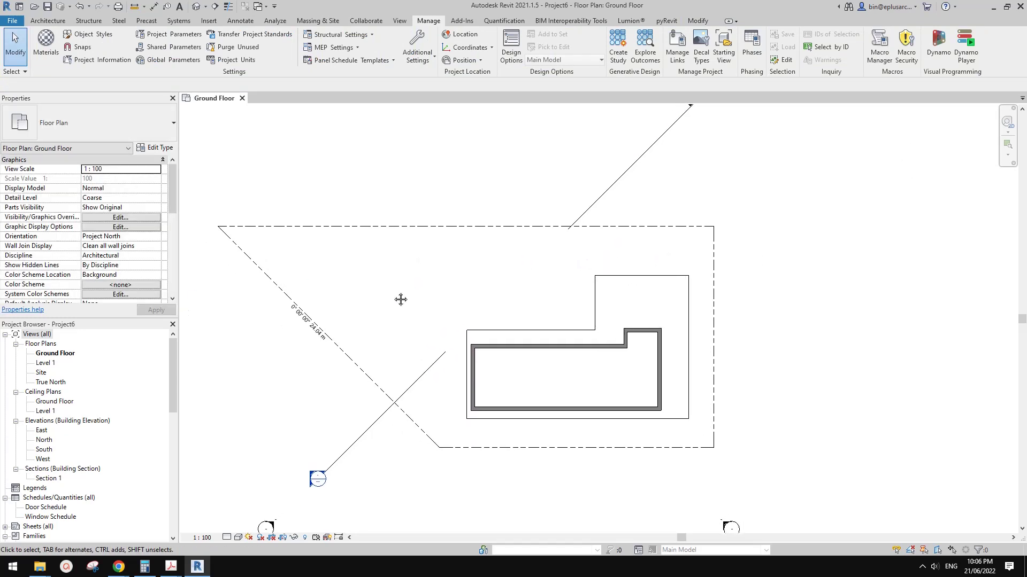
scroll(544, 258, down, 3)
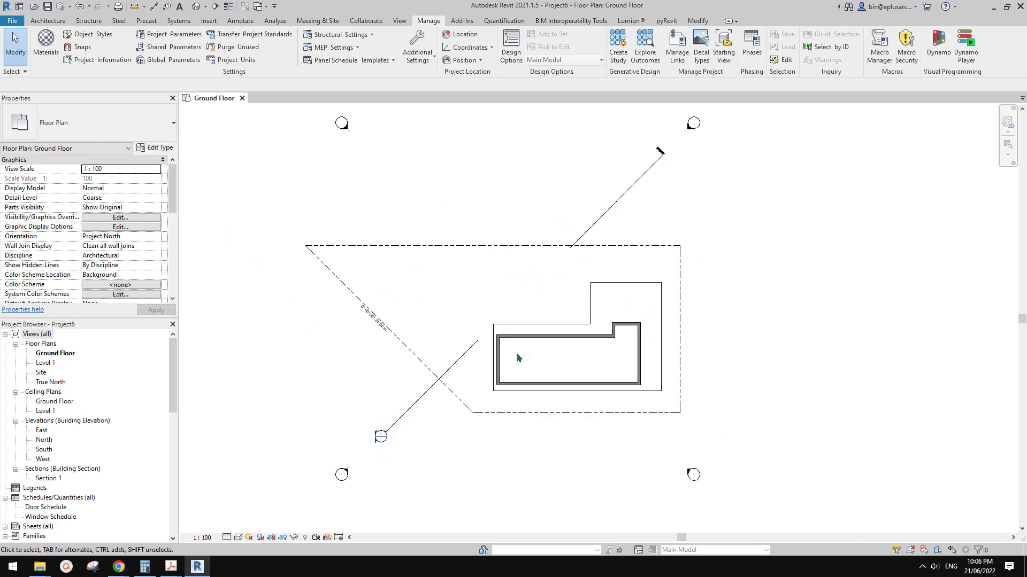
mouse_move(564, 341)
middle_down()
mouse_move(559, 350)
mouse_move(573, 344)
mouse_move(547, 334)
middle_up()
scroll(516, 348, up, 1)
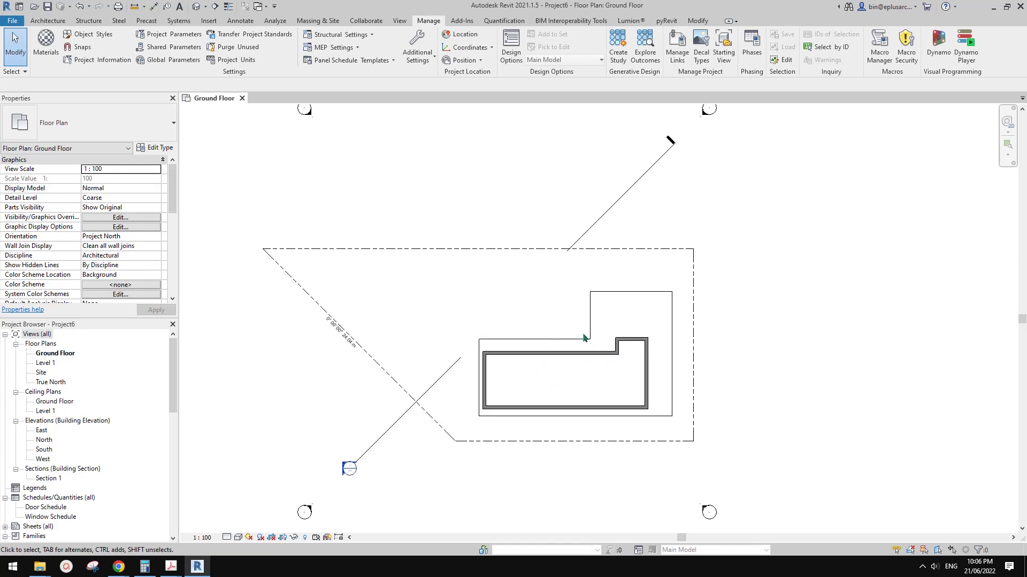
Open the Site floor plan with the whole property boundary in view
double_click(42, 373)
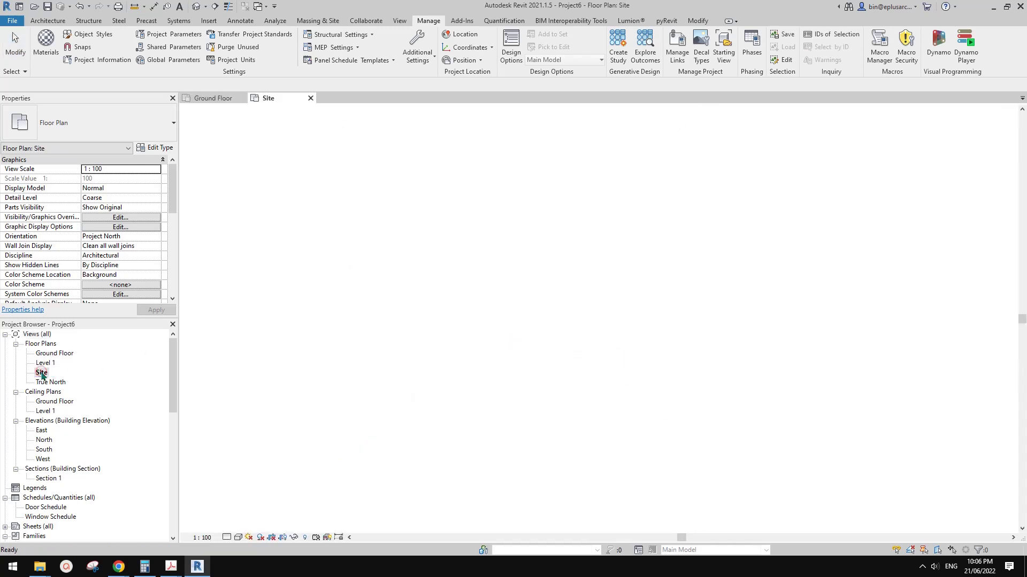
middle_drag(414, 326, 420, 335)
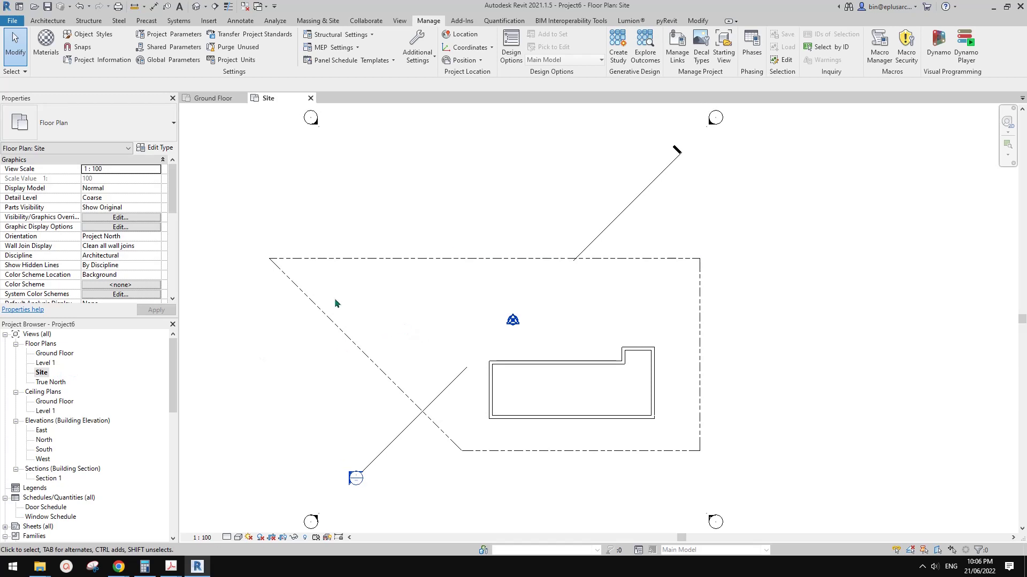
scroll(374, 307, down, 2)
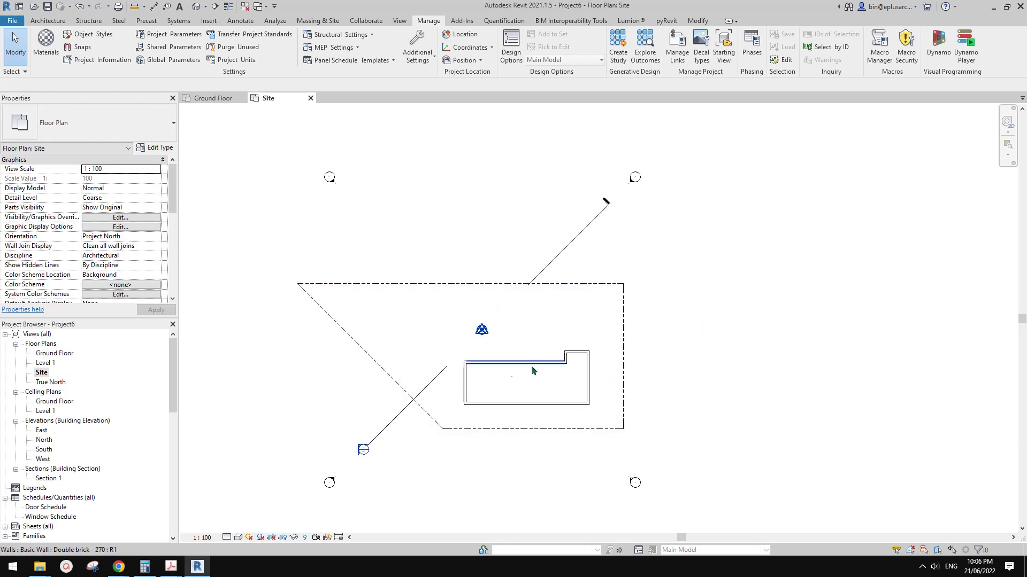
Turn on shadows and the sun path in the Site view, using the specified project location, date and time
click(260, 537)
click(248, 537)
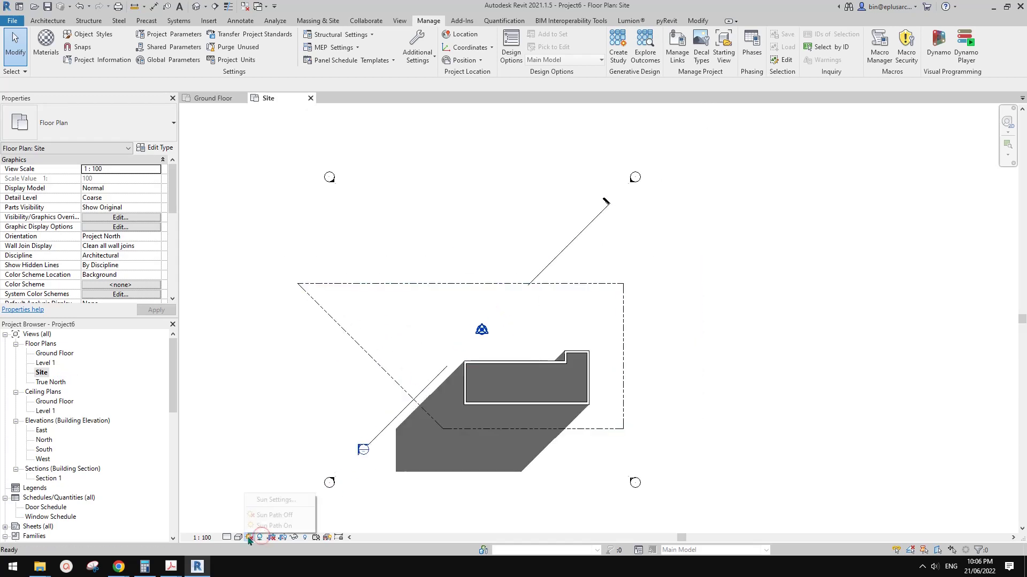
click(283, 526)
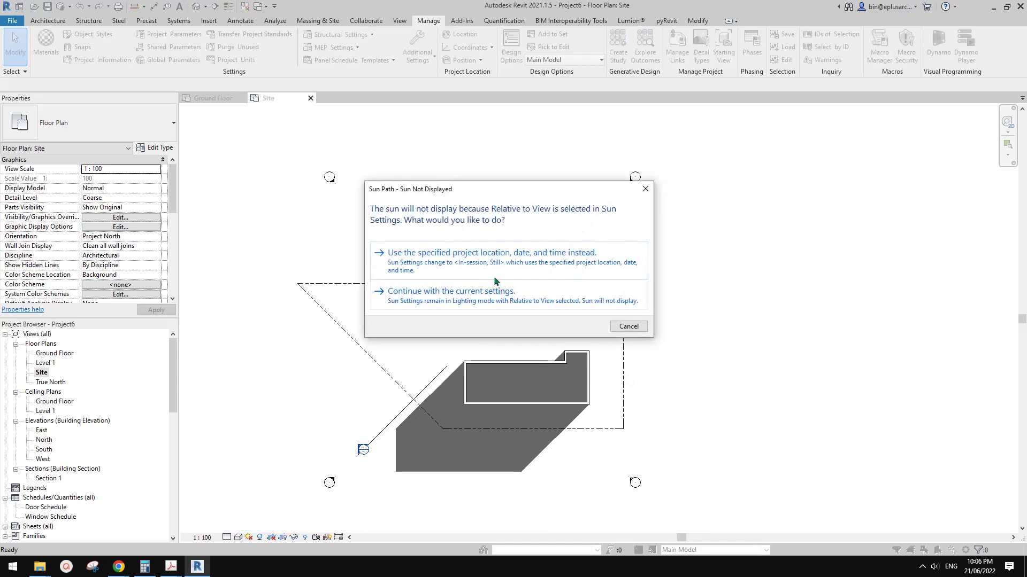
click(491, 255)
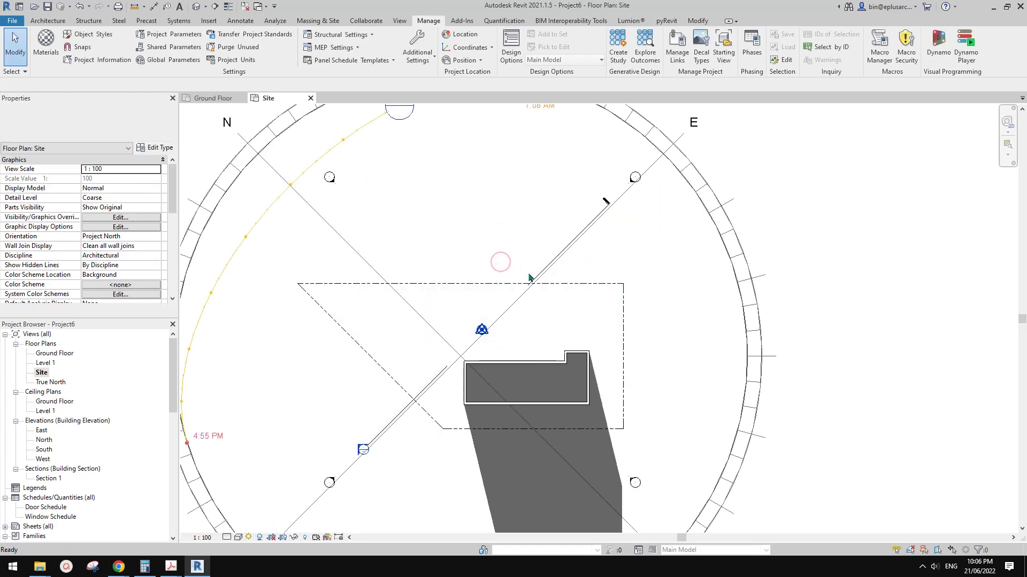
scroll(614, 335, down, 2)
middle_drag(606, 339, 585, 335)
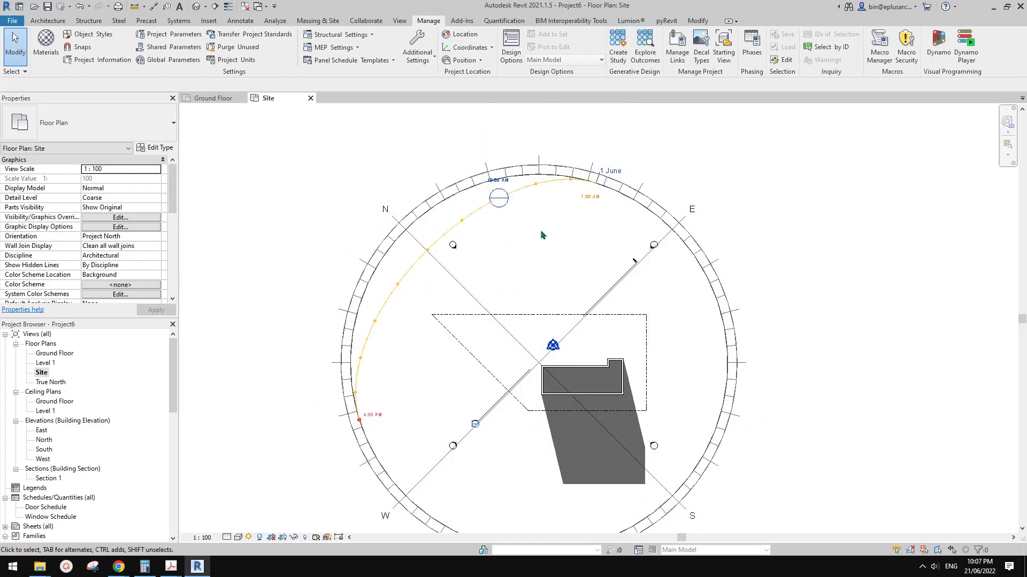
Set the Site view's orientation to True North and bring the sun path and property boundary into view
click(156, 240)
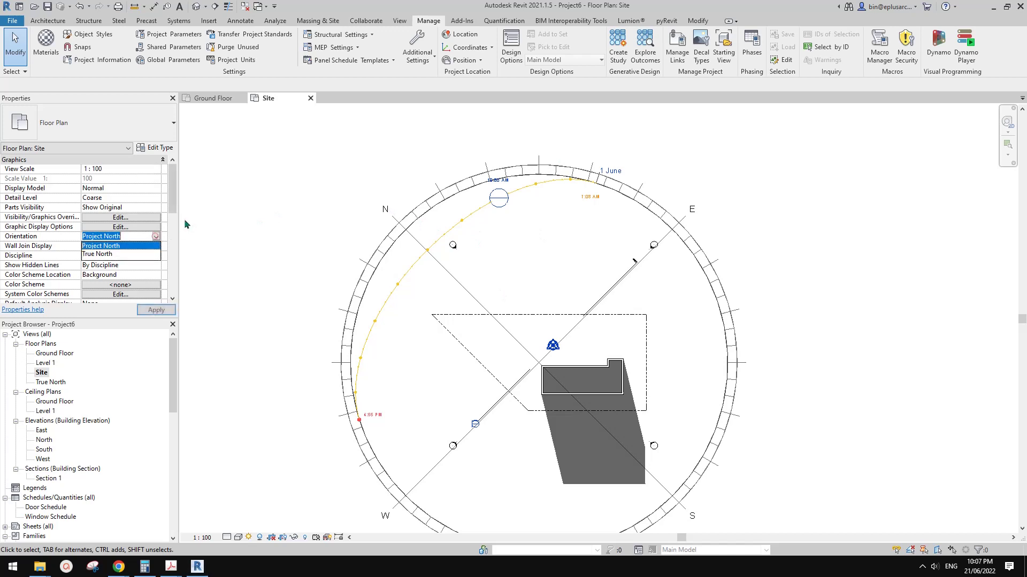
click(100, 254)
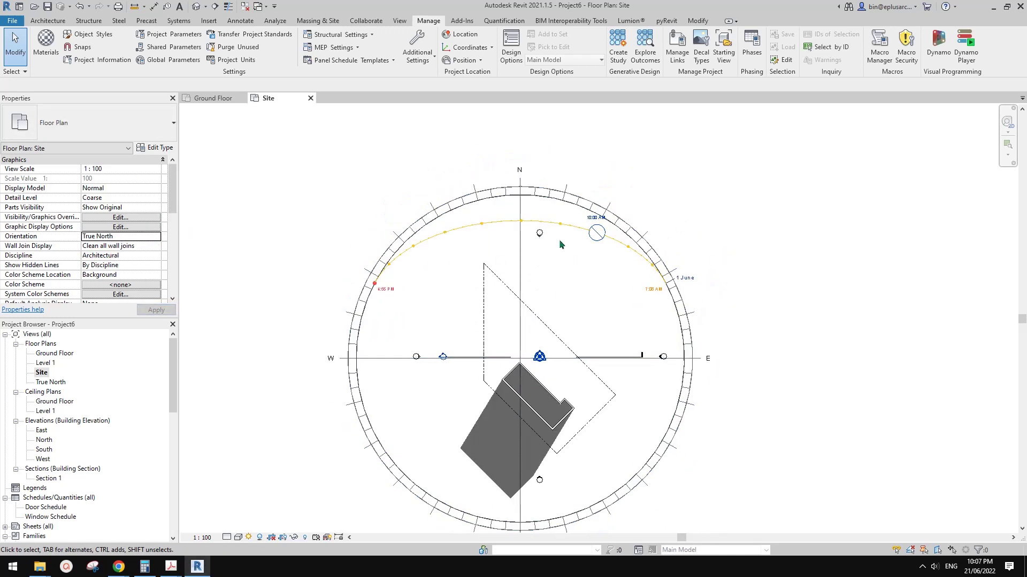
scroll(565, 304, up, 1)
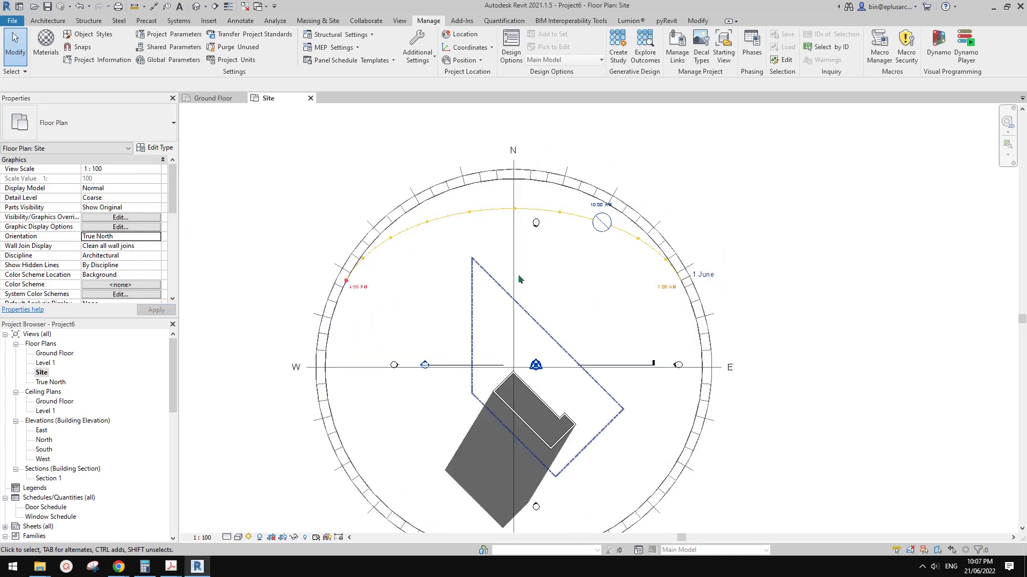
middle_drag(502, 323, 482, 332)
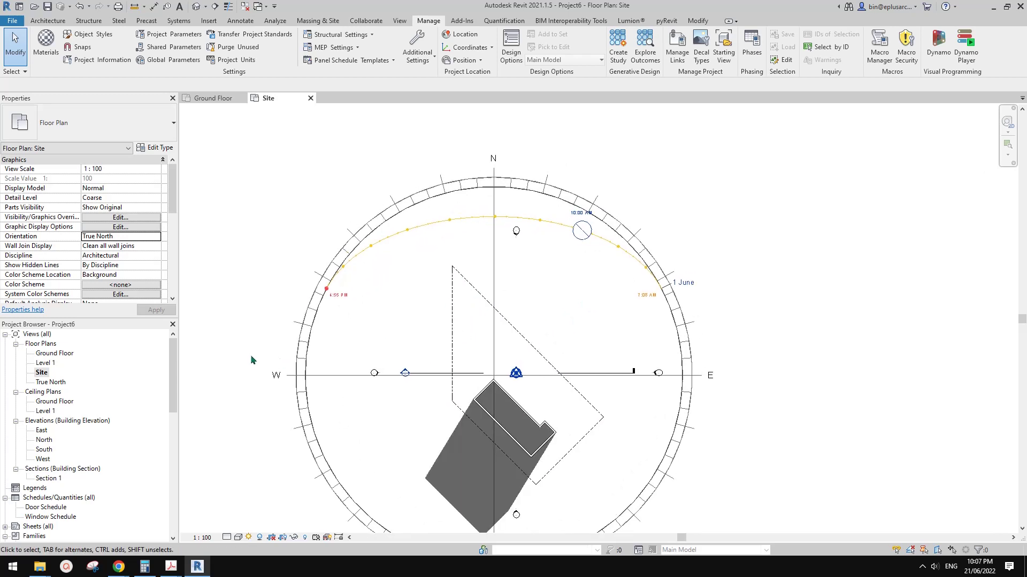
Compare the Ground Floor plan's orientation with the Site plan's, ending in the Ground Floor plan
double_click(52, 354)
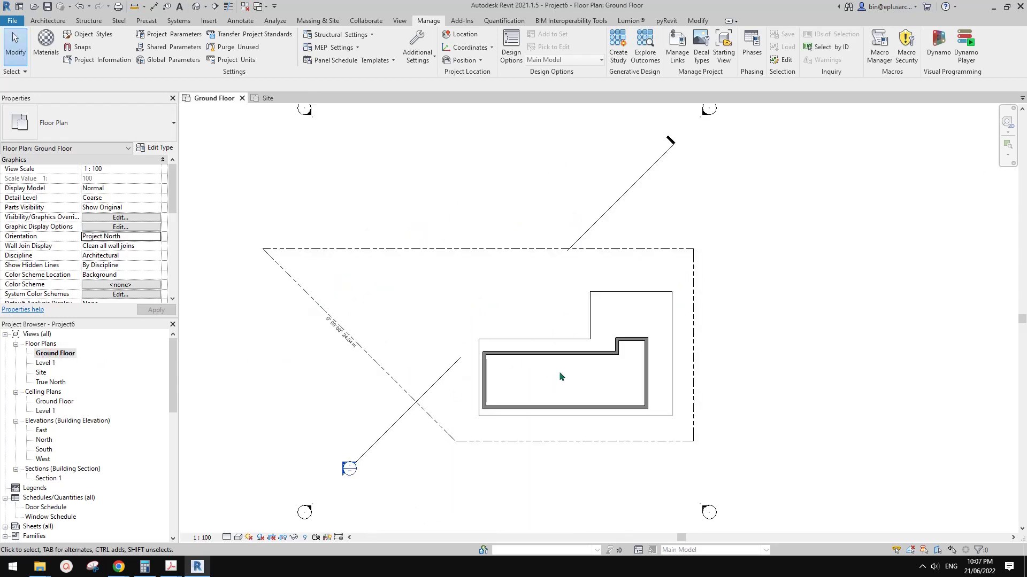
double_click(41, 373)
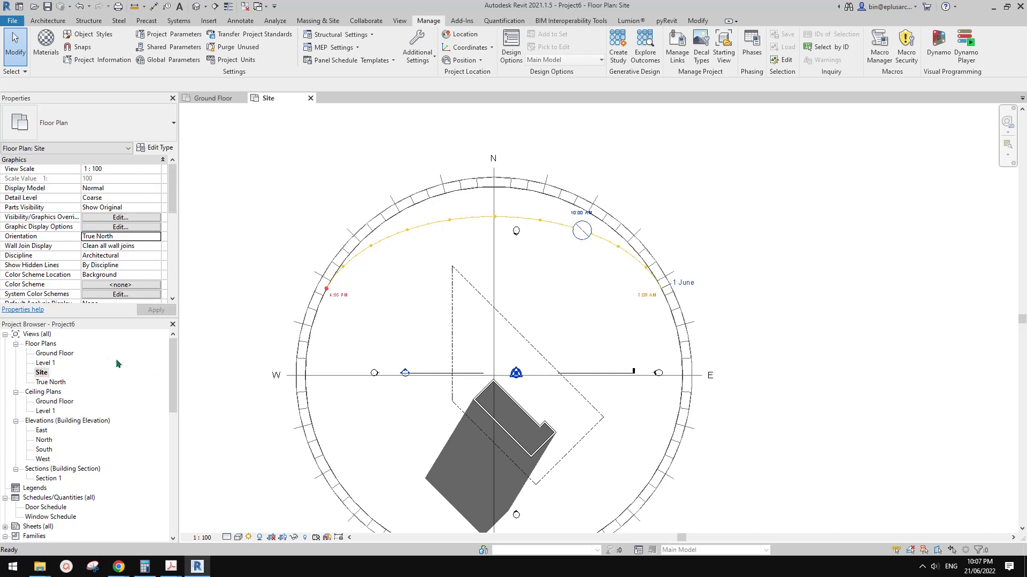
double_click(58, 355)
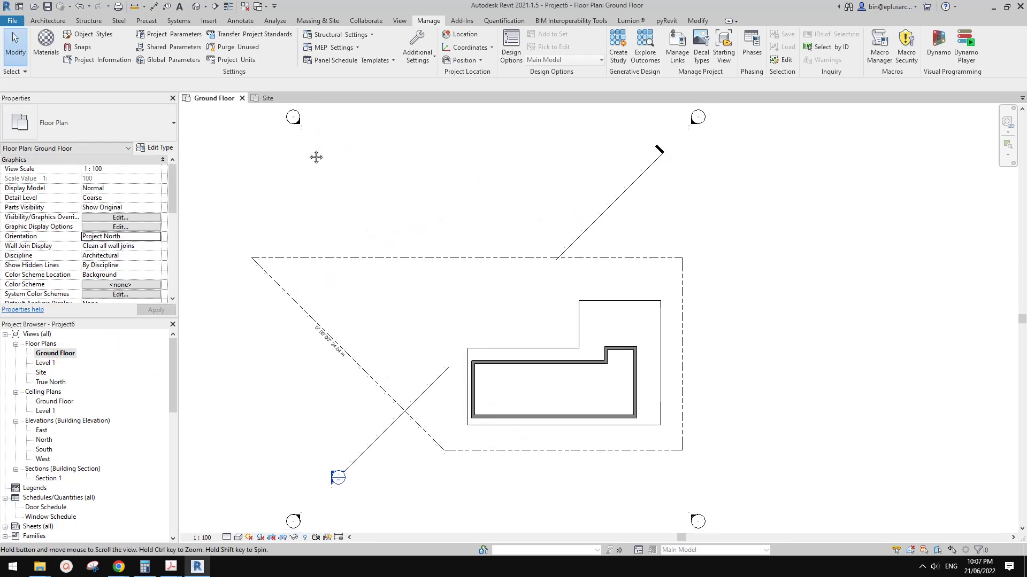
Check the list of project-start cases in the Youtube Video Ideas/Suggestion document in Google Docs, and return to Revit
mouse_move(119, 566)
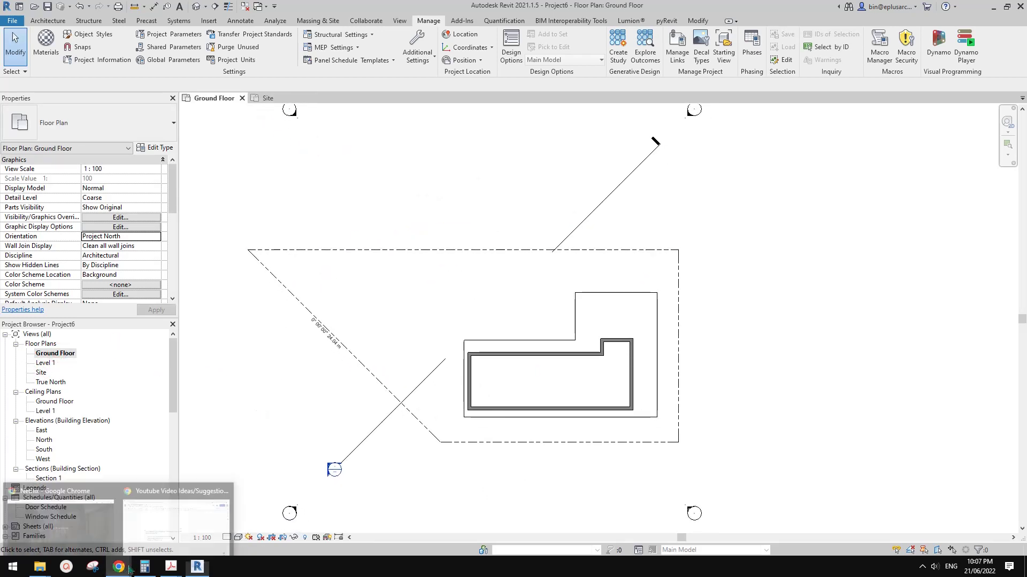
click(185, 531)
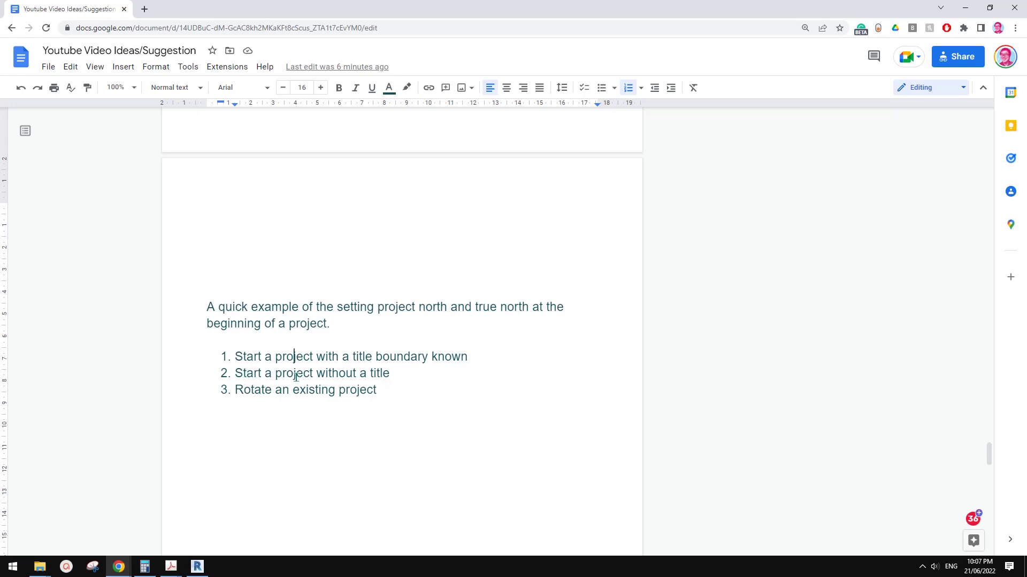
click(197, 567)
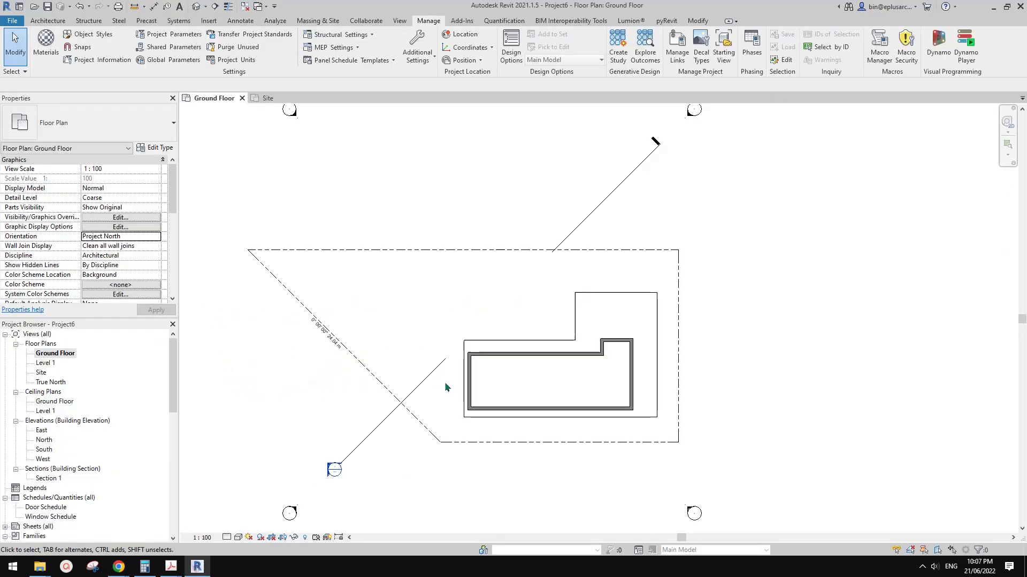
Close Project6 without saving and create a new project from the defaultAUSENU template
click(268, 98)
click(314, 97)
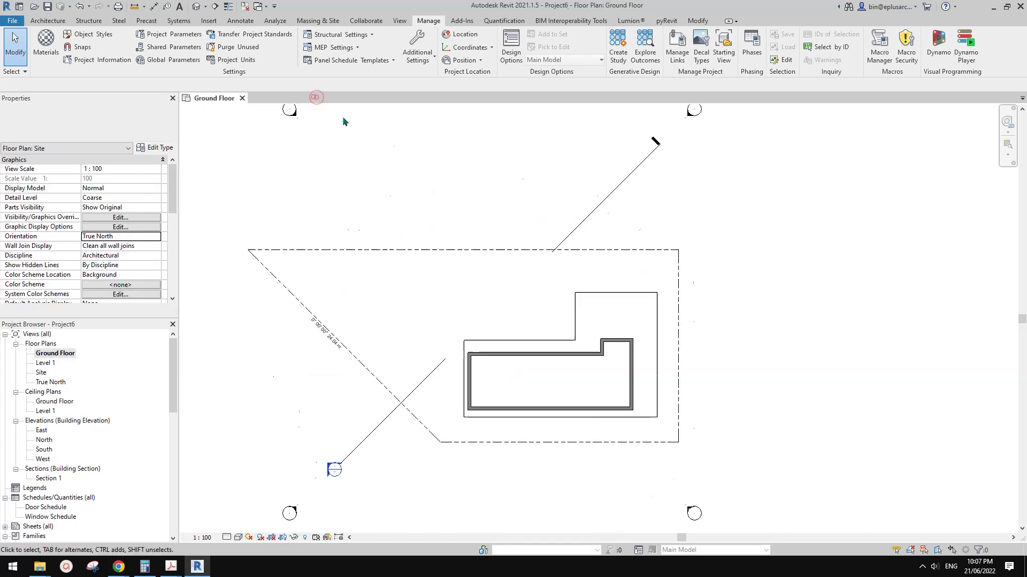
click(244, 98)
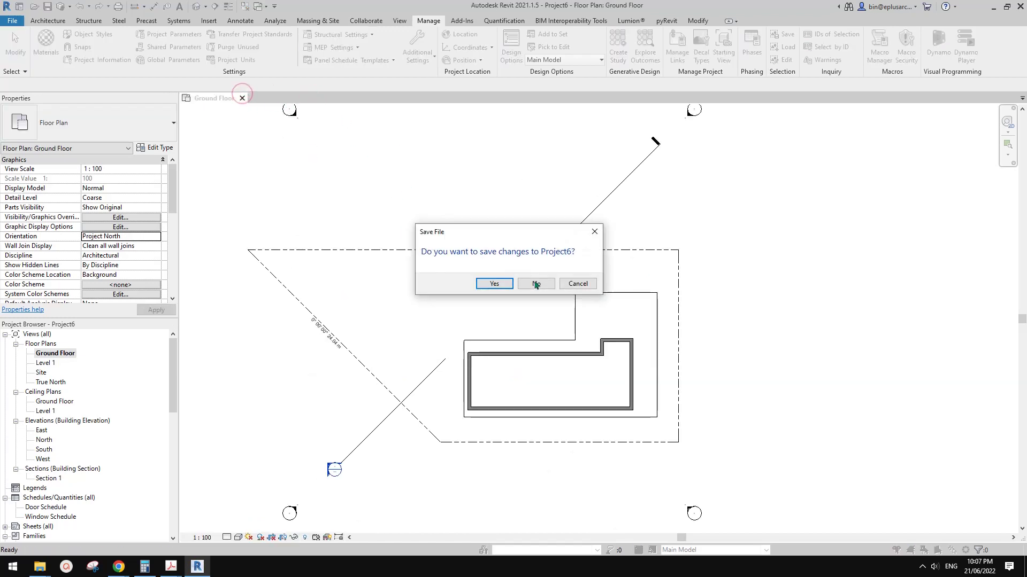
click(534, 283)
click(82, 158)
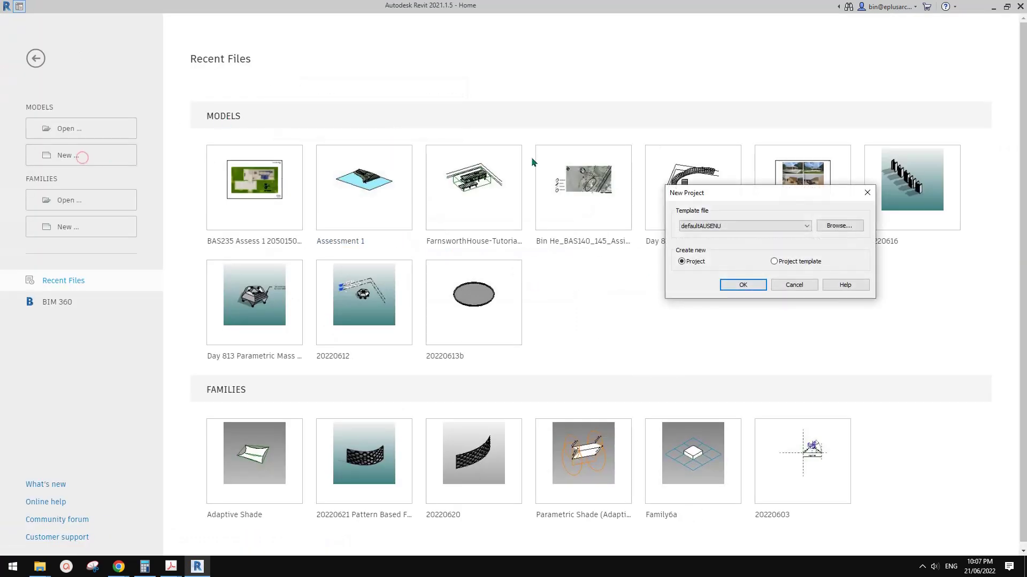
click(749, 284)
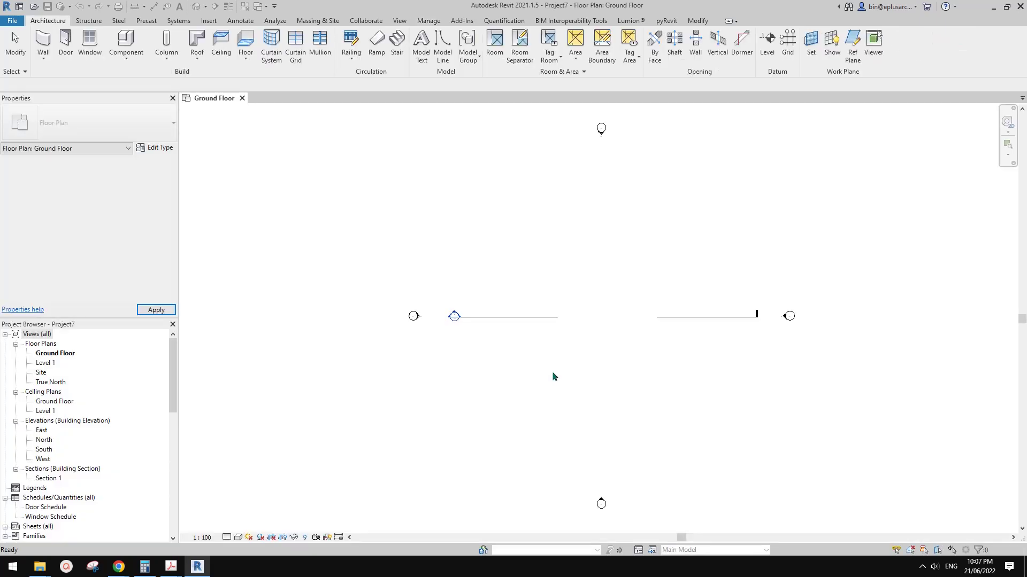
Draw six Double brick - 270 walls 8000 mm high as an L-shaped plan about 24 m long, and trim the open ends into a corner
middle_drag(565, 346, 542, 371)
scroll(532, 360, up, 1)
middle_drag(533, 296, 504, 285)
key(w)
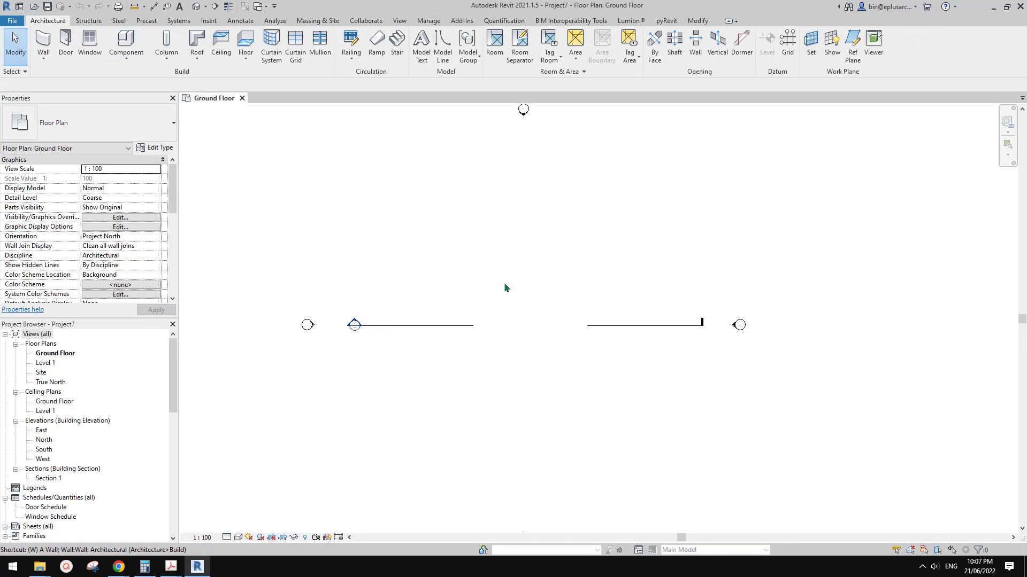
key(w)
key(a)
click(431, 302)
click(432, 373)
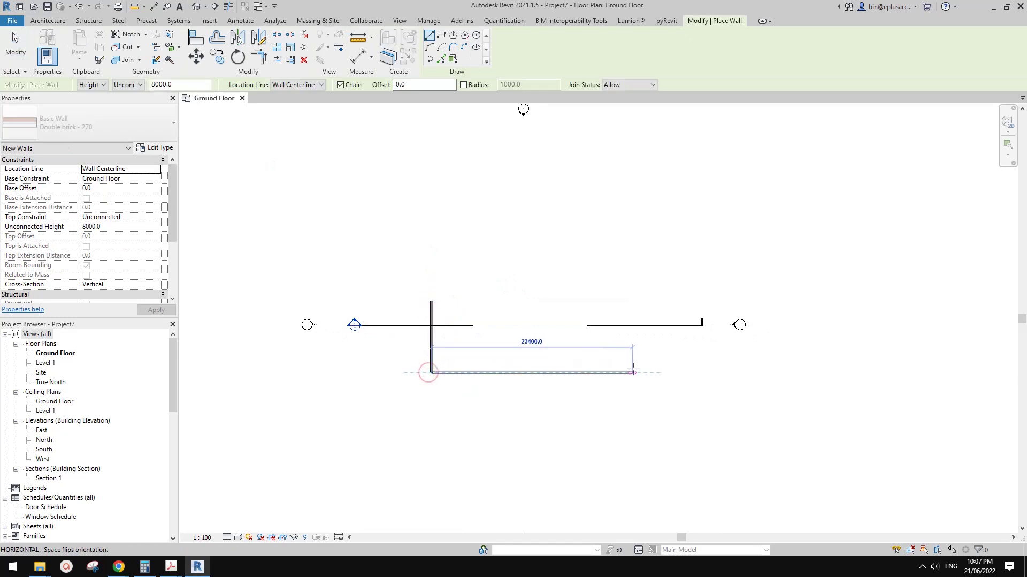
click(634, 372)
click(636, 250)
click(556, 250)
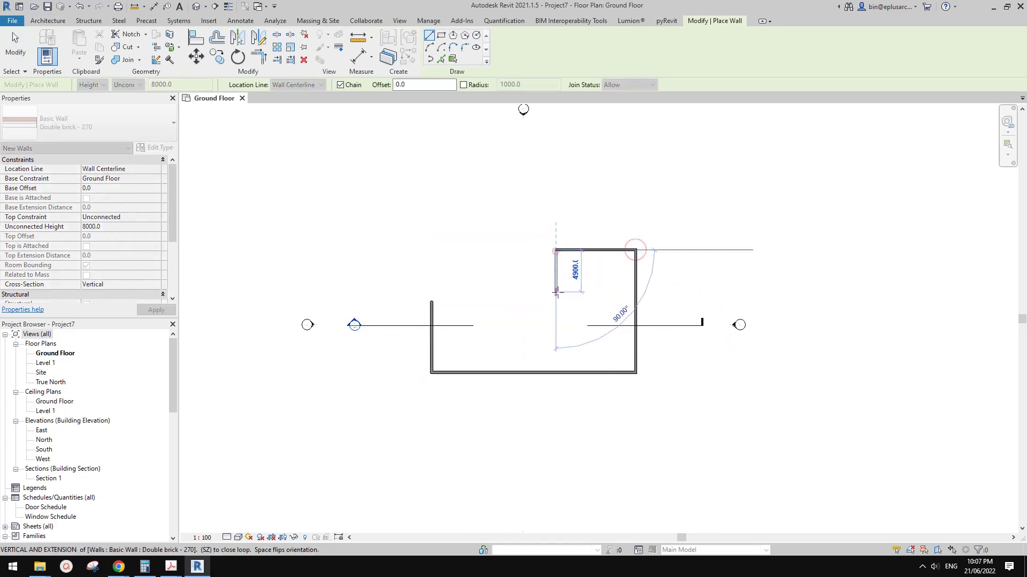
click(556, 293)
click(432, 292)
key(Escape)
key(Escape)
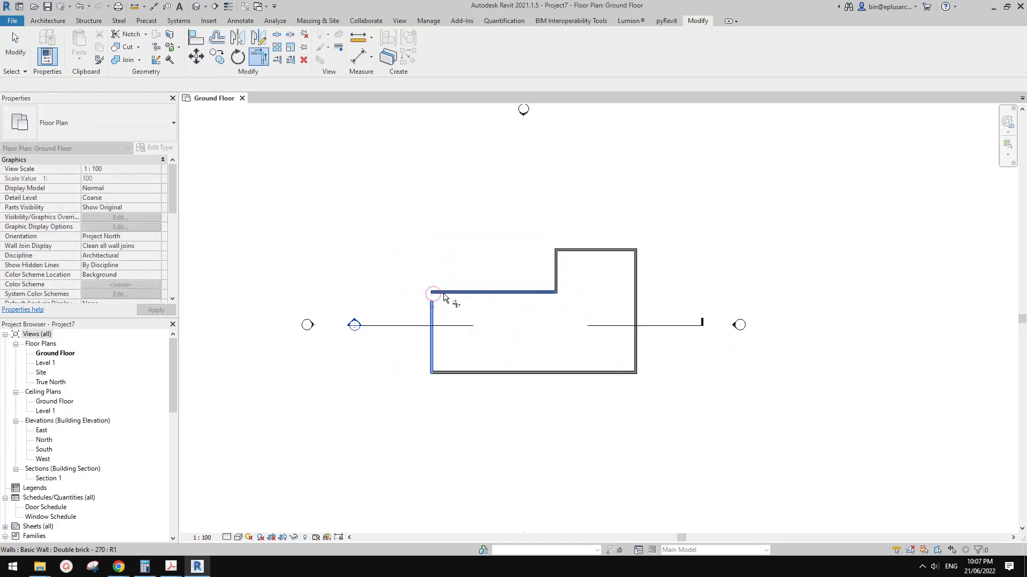
scroll(573, 355, up, 2)
Place an M_Single-Flush 0813 x 2134mm door in the upper-left wall about 4200 mm from its left end, and a window in the lower wall
click(428, 345)
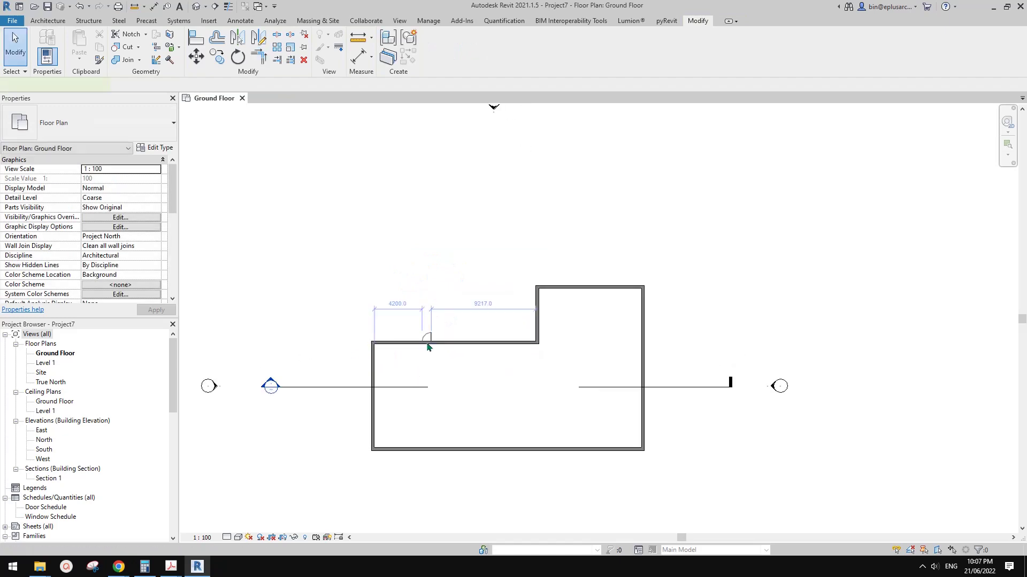
key(d)
key(r)
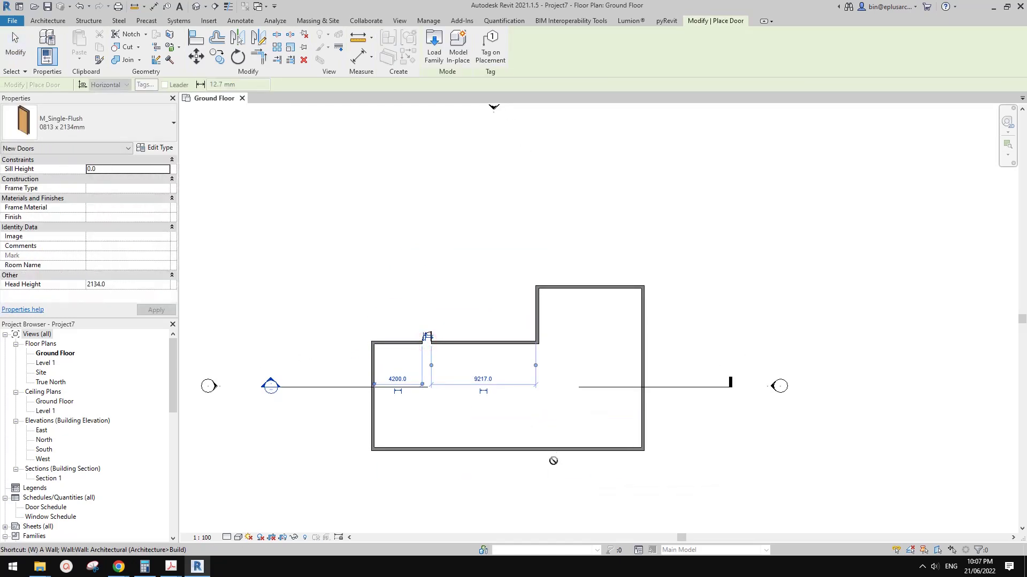
key(n)
click(540, 450)
scroll(522, 407, up, 1)
middle_drag(521, 408, 512, 357)
key(Escape)
scroll(530, 347, down, 1)
middle_drag(553, 308, 540, 337)
middle_drag(429, 223, 441, 221)
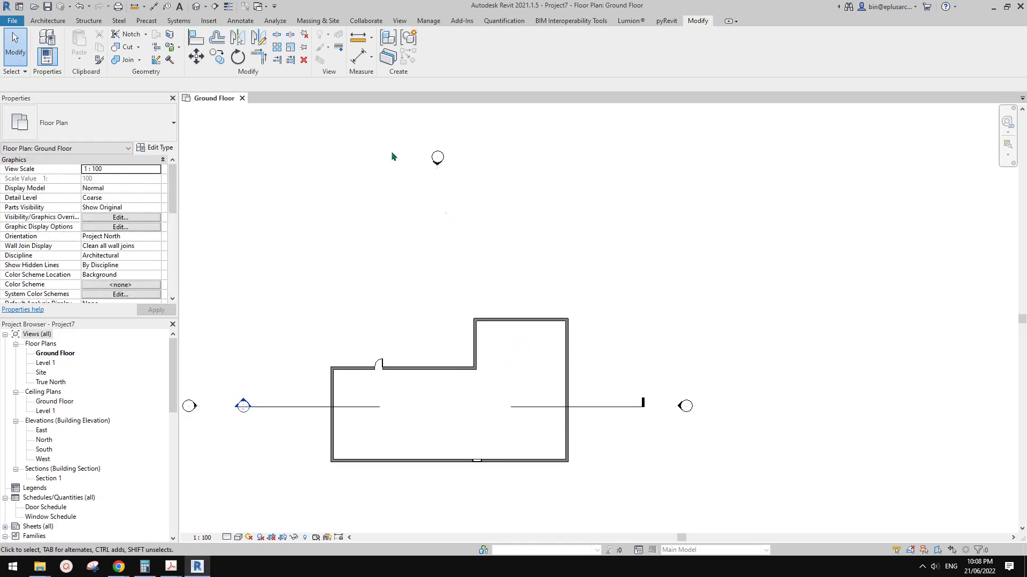
Create a property line by sketching a rotated four-sided outline with a vertical left edge, to the upper right of the building
click(325, 22)
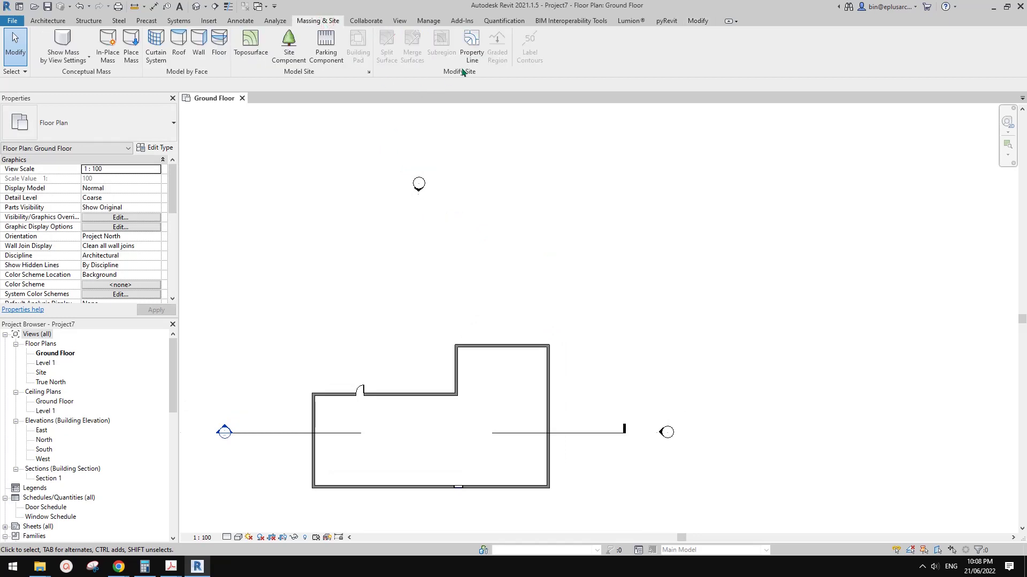
click(470, 49)
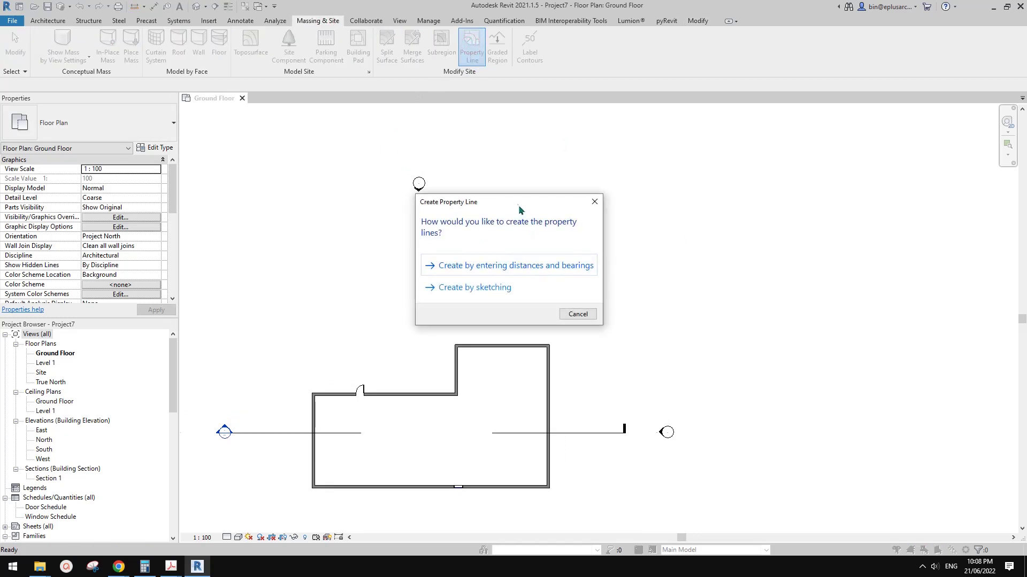
drag(519, 208, 614, 231)
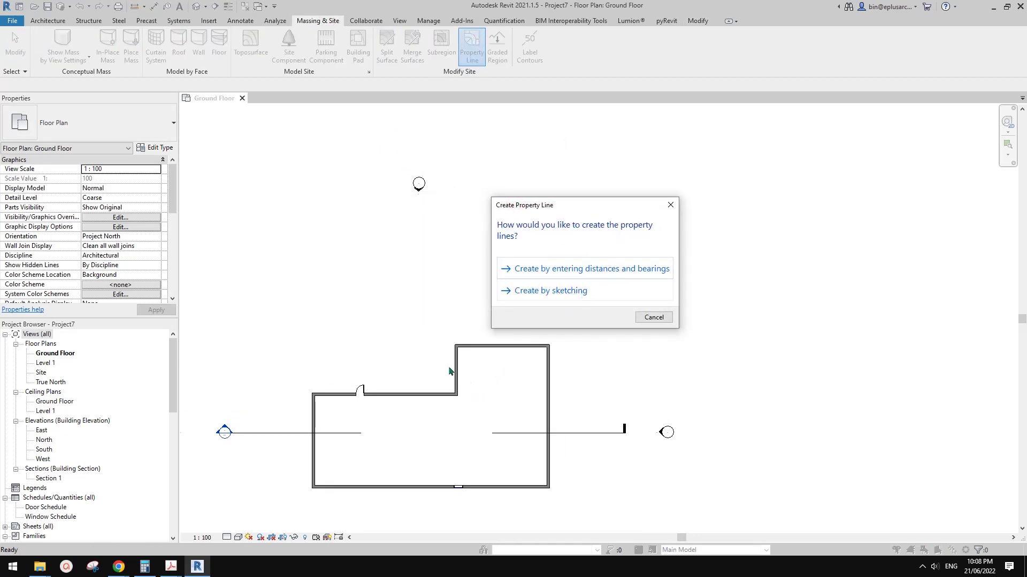
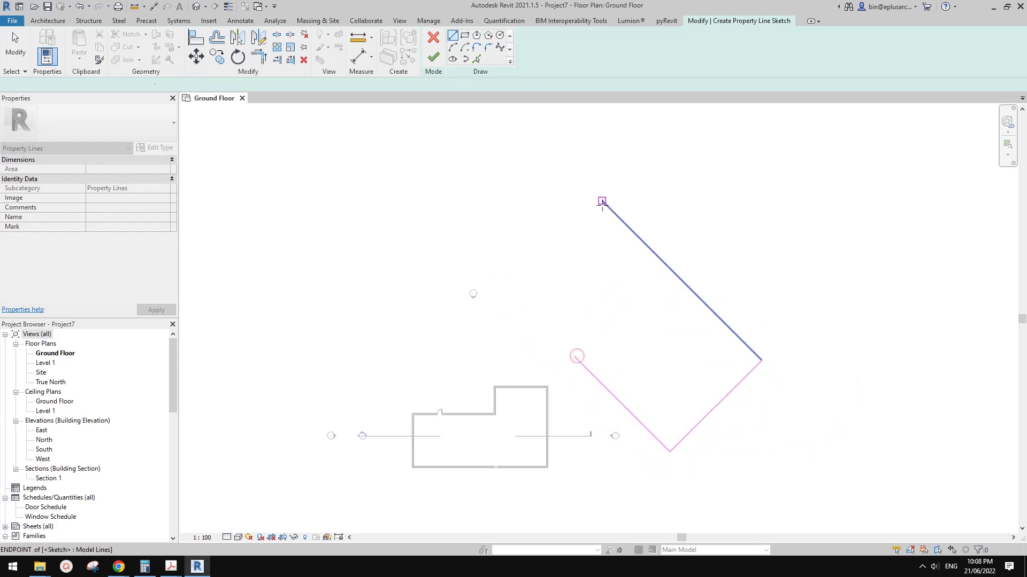
click(602, 201)
click(602, 263)
Trim the outline's open left corner, move the vertical edge outward for a lot of about 969 m², and finish the property line
key(t)
key(r)
key(t)
key(r)
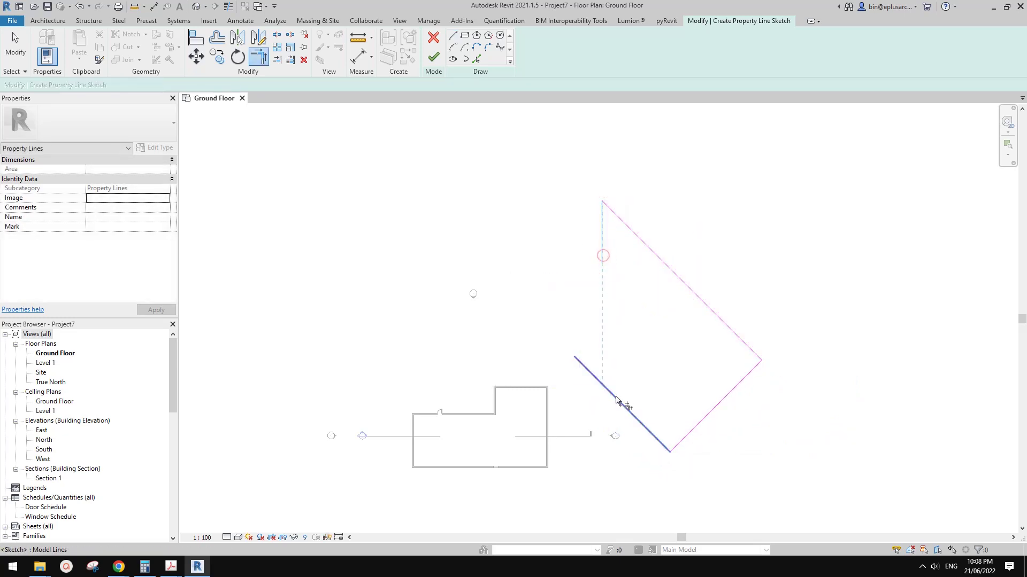
key(Escape)
drag(601, 288, 548, 244)
key(Escape)
click(434, 57)
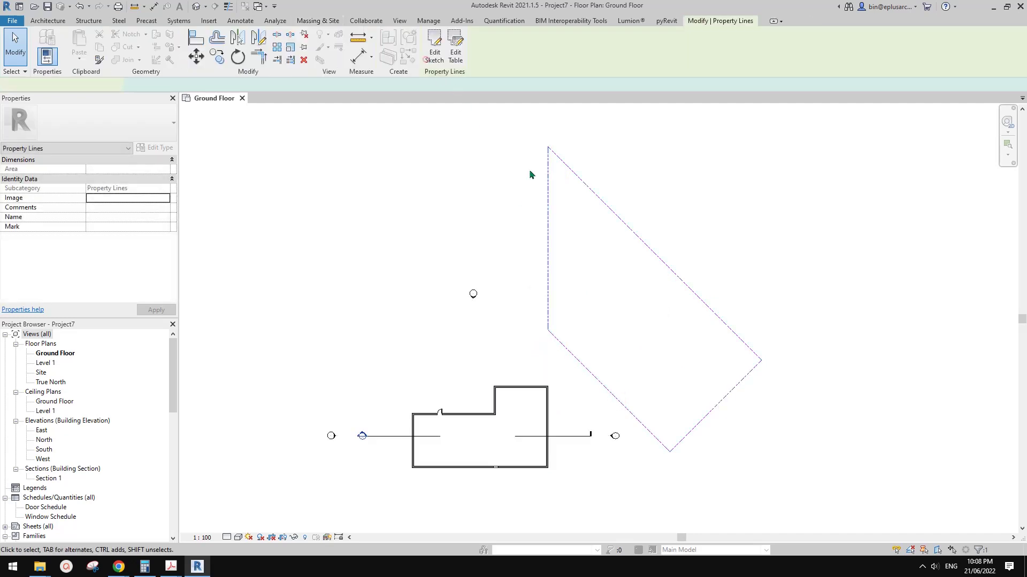
Examine the property boundary and its position relative to the building
mouse_move(674, 380)
middle_down()
mouse_move(727, 297)
mouse_move(784, 284)
middle_up()
key(Escape)
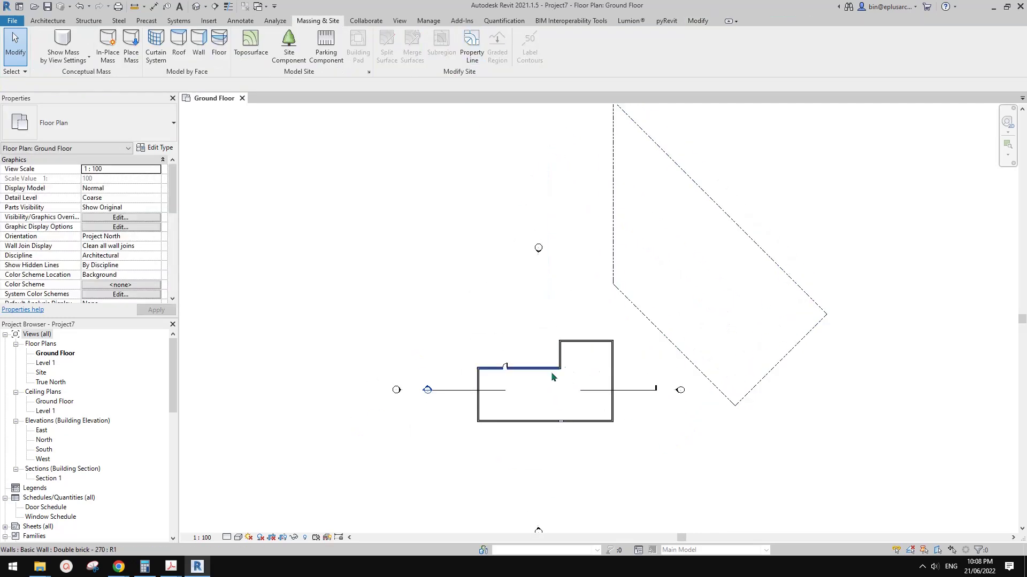
click(759, 252)
scroll(717, 308, up, 1)
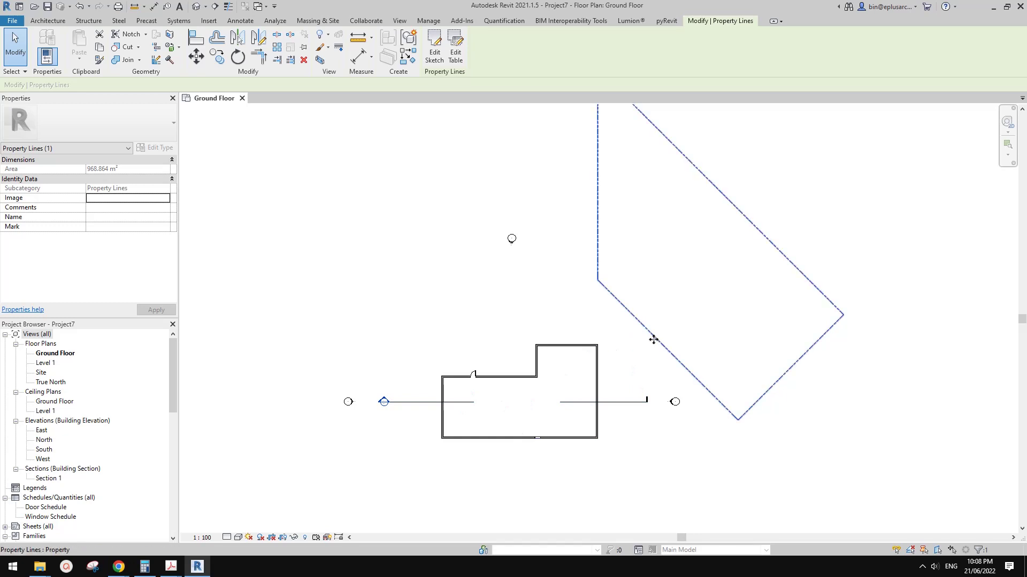
middle_drag(642, 352, 678, 357)
key(Escape)
click(688, 434)
key(Escape)
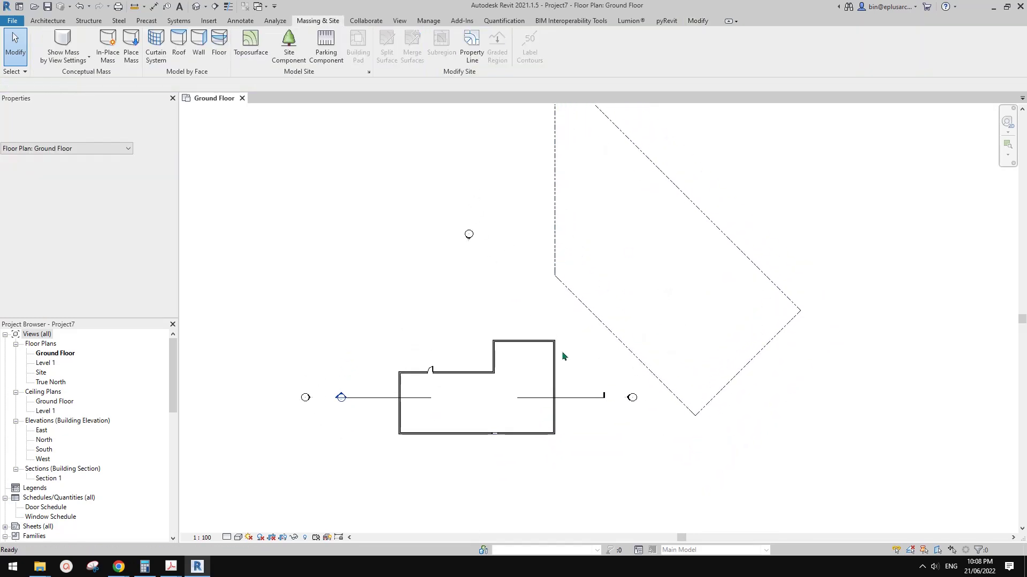
Sketch an L-shaped building outline with detail lines inside the boundary, turned 45° to follow the boundary's lower edges
key(l)
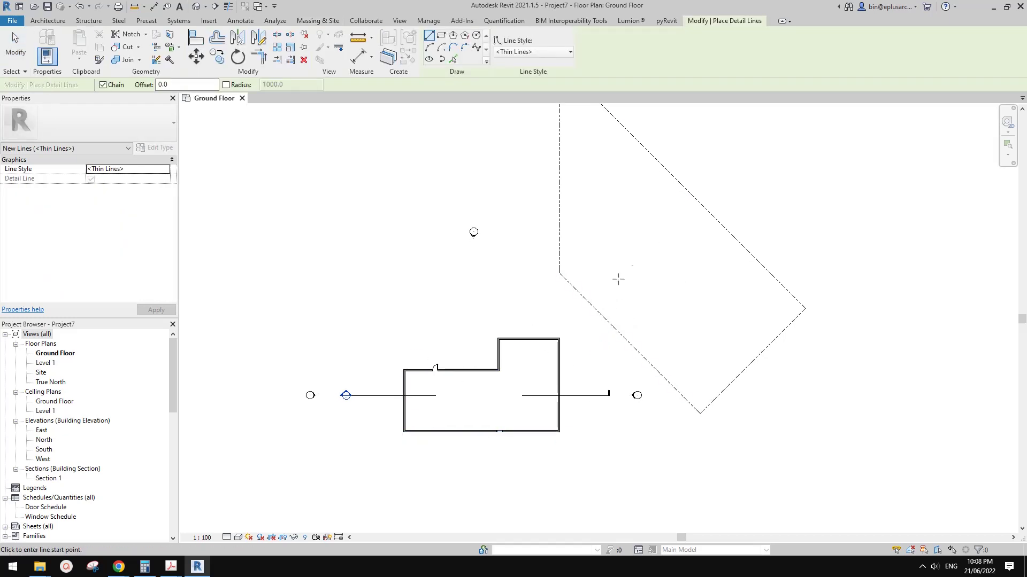
click(594, 277)
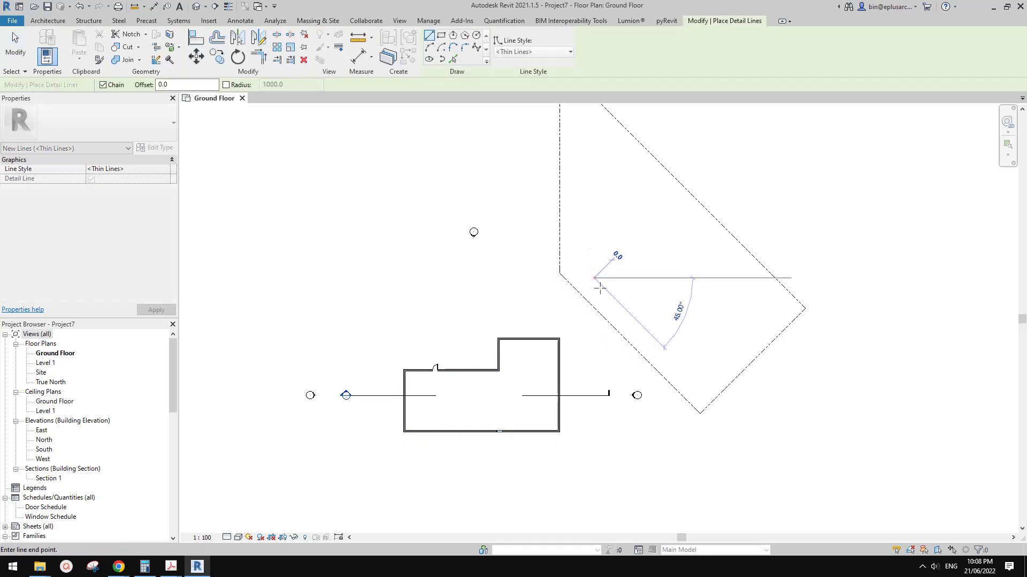
click(698, 381)
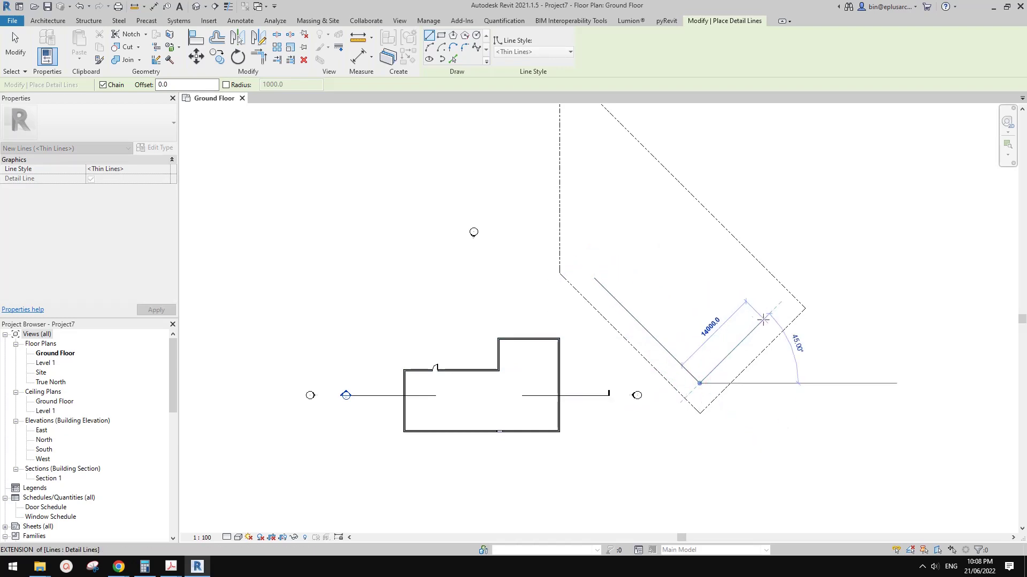
click(763, 319)
click(718, 275)
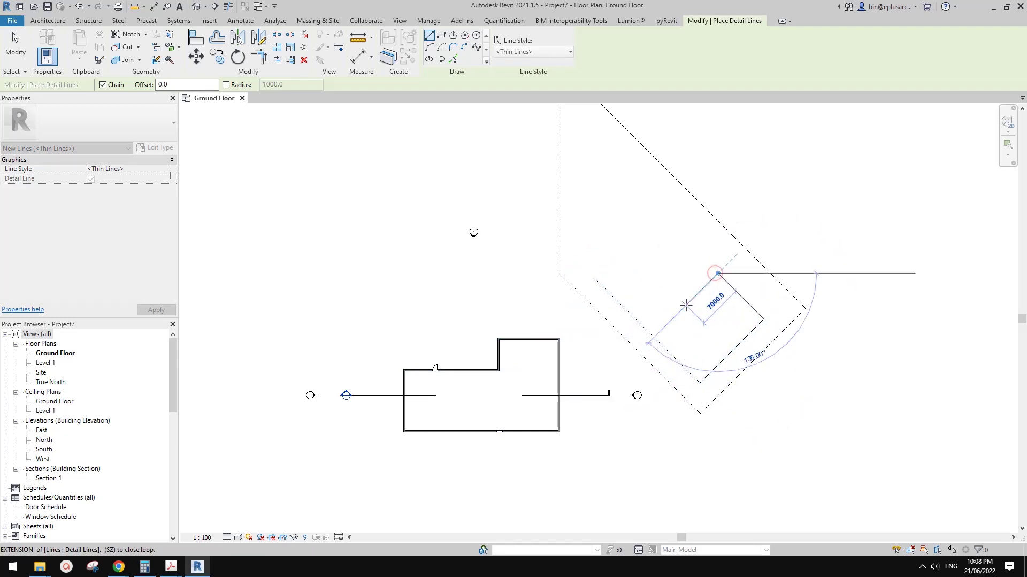
click(685, 305)
click(625, 246)
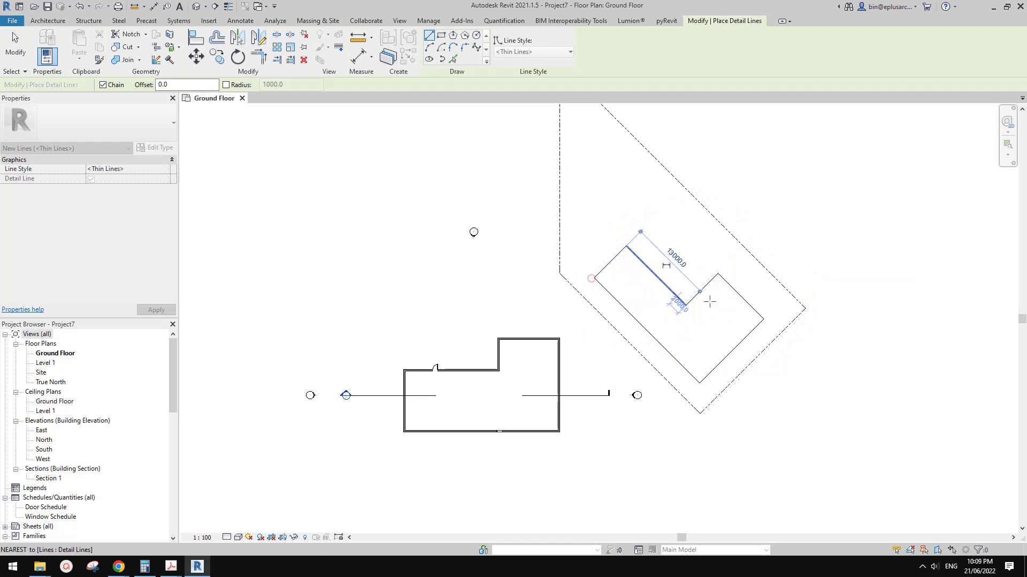
click(695, 368)
key(Escape)
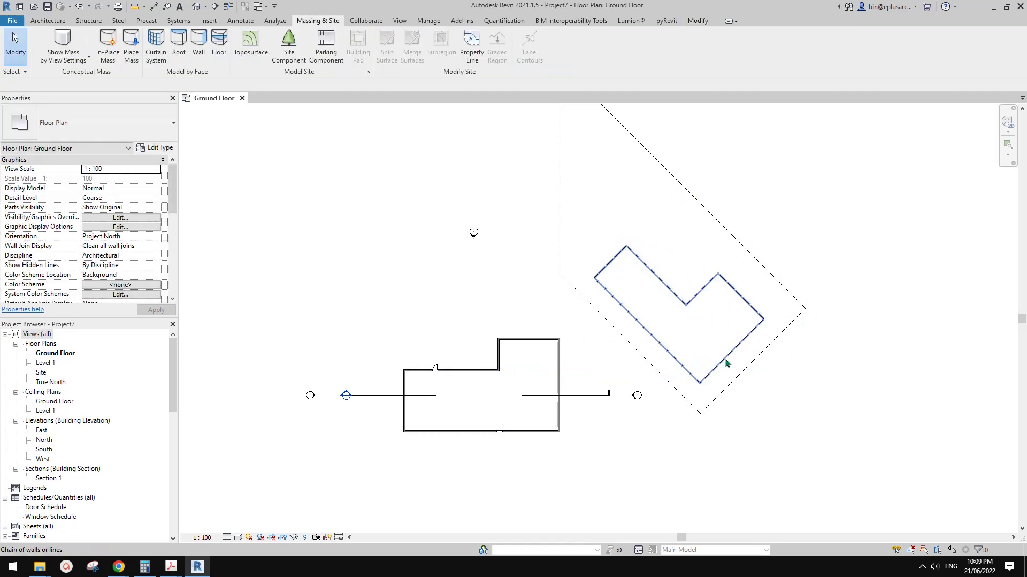
Delete the whole chain of detail lines forming the L-shaped outline
click(725, 358)
middle_drag(701, 343, 694, 293)
key(Delete)
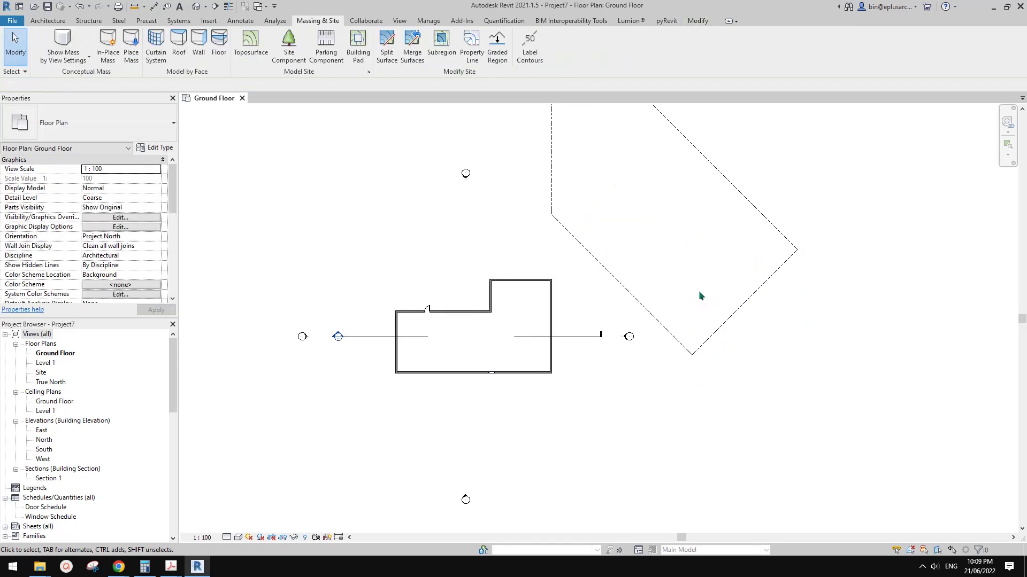
Move the property line by its lowest corner to a point just below and right of the building's lower-right corner
click(746, 311)
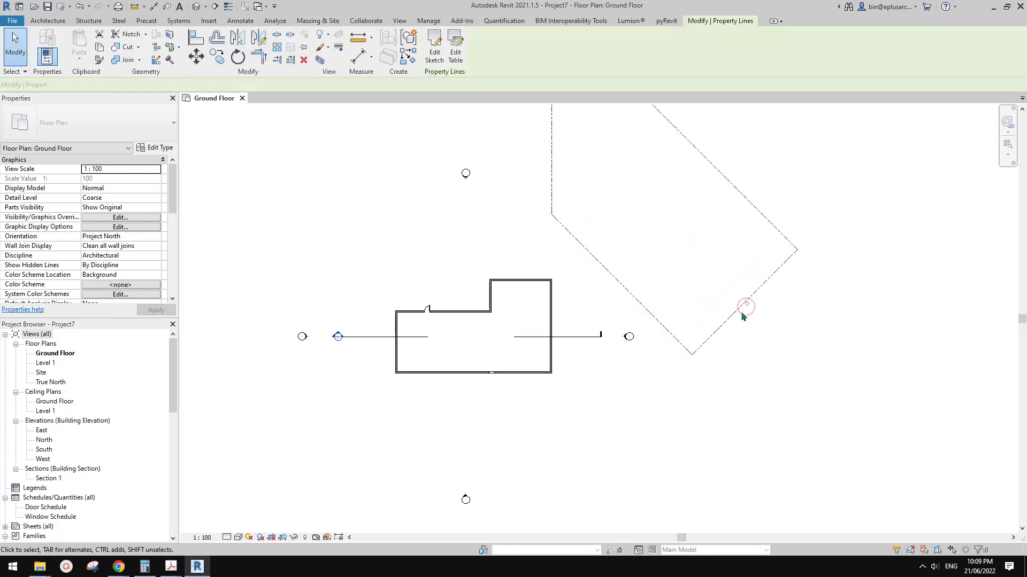
middle_drag(705, 310, 728, 332)
key(Escape)
click(763, 335)
scroll(726, 318, down, 1)
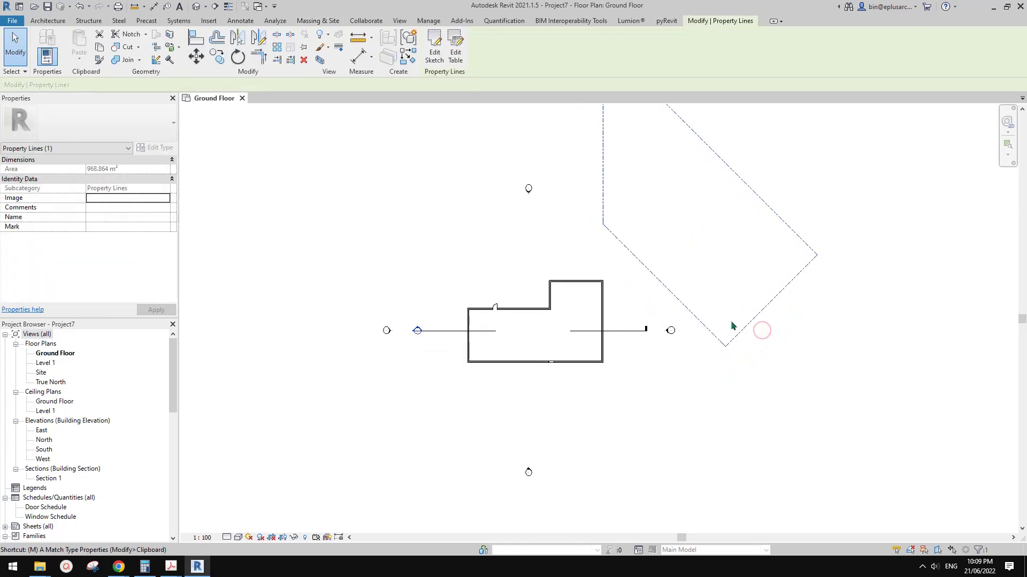
key(m)
key(v)
click(726, 347)
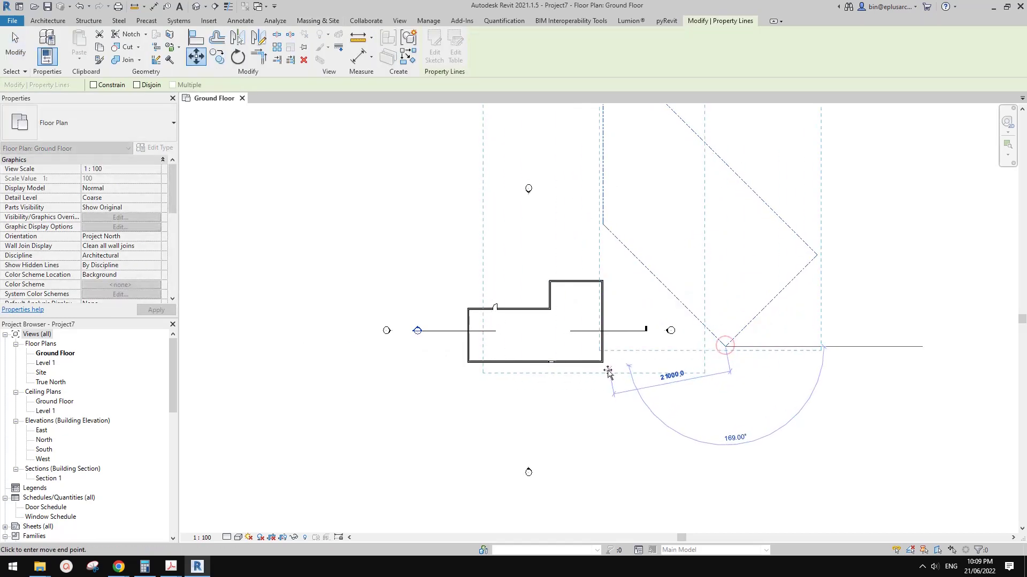
click(642, 383)
middle_drag(642, 383, 653, 389)
Rotate the property line about its lowest corner until its lower-left edge lies horizontal below the building
key(r)
key(o)
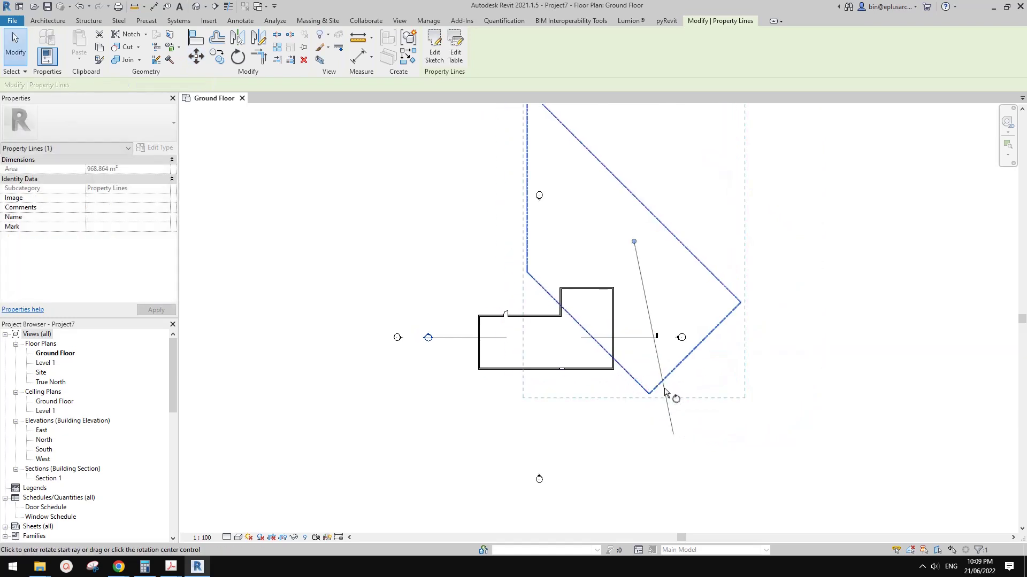
key(space)
click(648, 394)
click(573, 318)
click(544, 393)
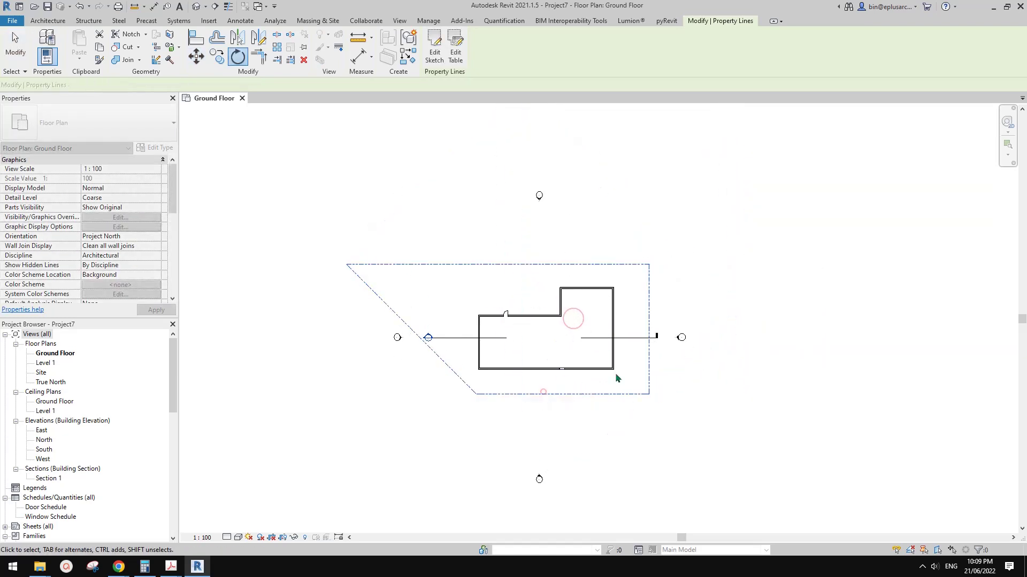
Shift the rotated property line slightly left and up so its right and lower edges sit closer to the building
scroll(617, 374, up, 2)
middle_drag(616, 373, 659, 359)
key(v)
scroll(674, 366, up, 2)
key(Escape)
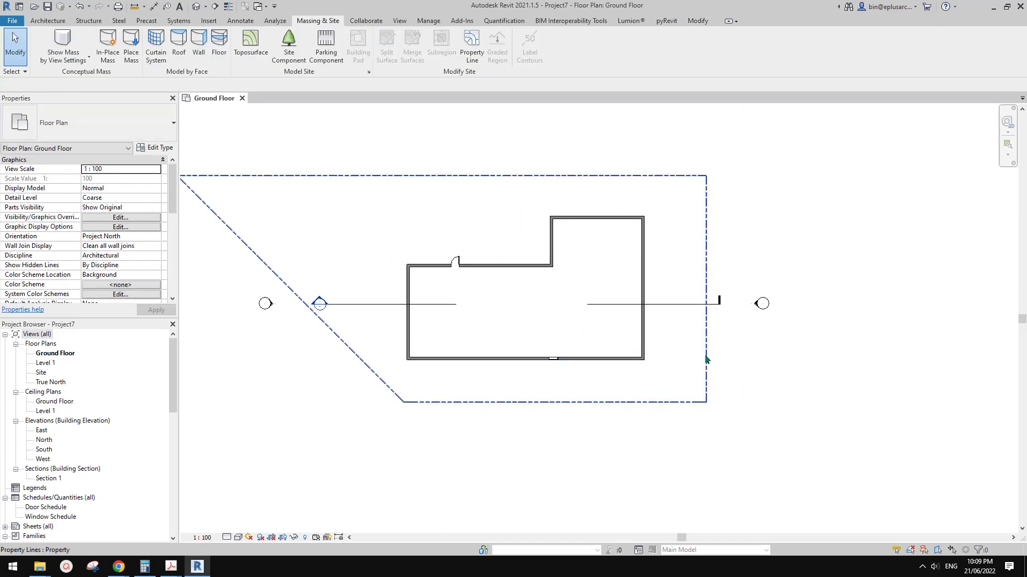
drag(705, 354, 670, 340)
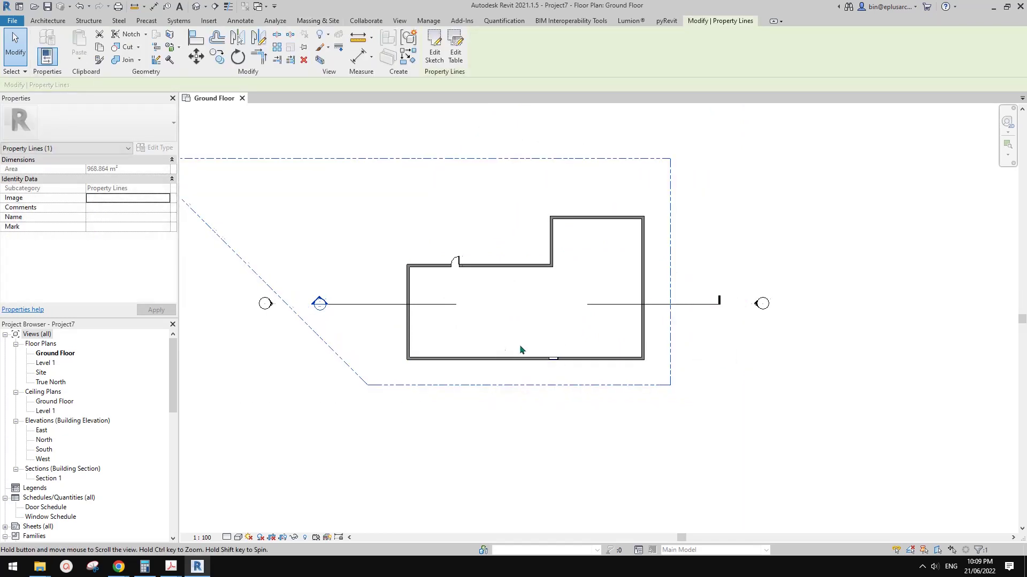
Examine how the building sits inside the rotated property boundary
middle_drag(522, 351, 603, 359)
scroll(725, 294, down, 1)
middle_drag(726, 295, 681, 315)
scroll(694, 362, up, 1)
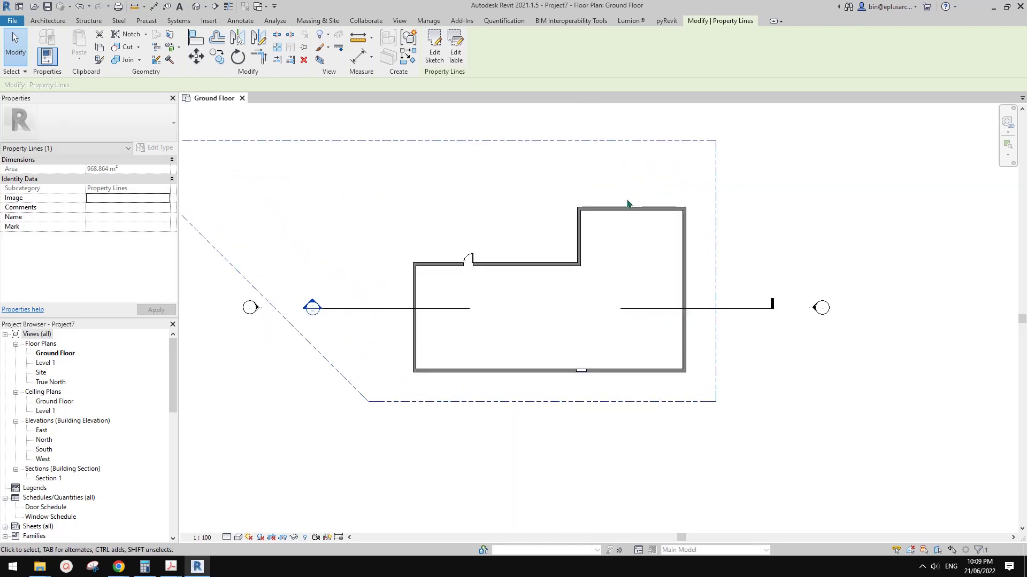
scroll(588, 249, down, 1)
middle_drag(584, 252, 579, 285)
scroll(608, 299, up, 1)
click(556, 327)
middle_drag(541, 341, 534, 311)
scroll(552, 321, up, 1)
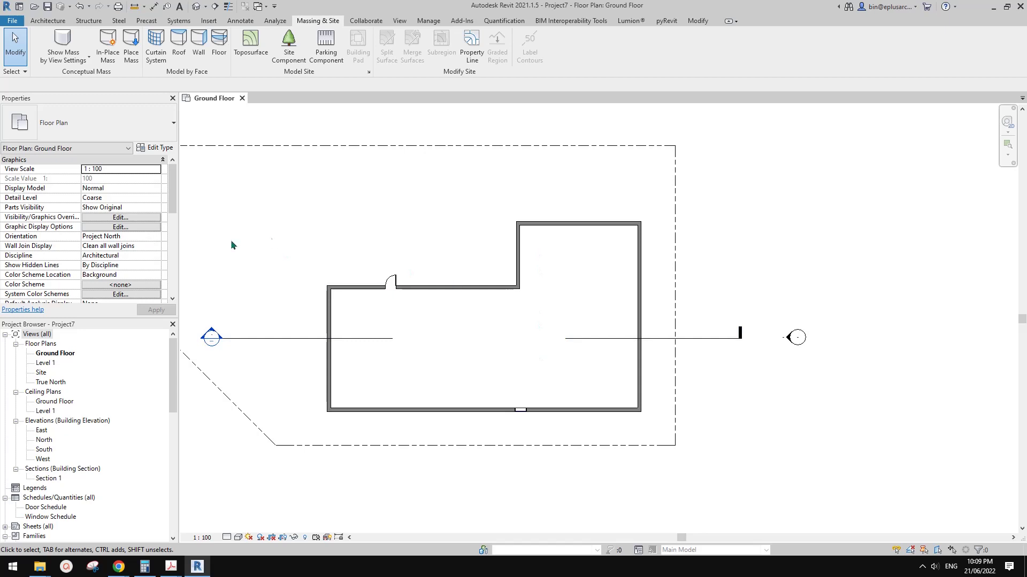
Set the Ground Floor view's orientation to True North
click(158, 241)
click(102, 255)
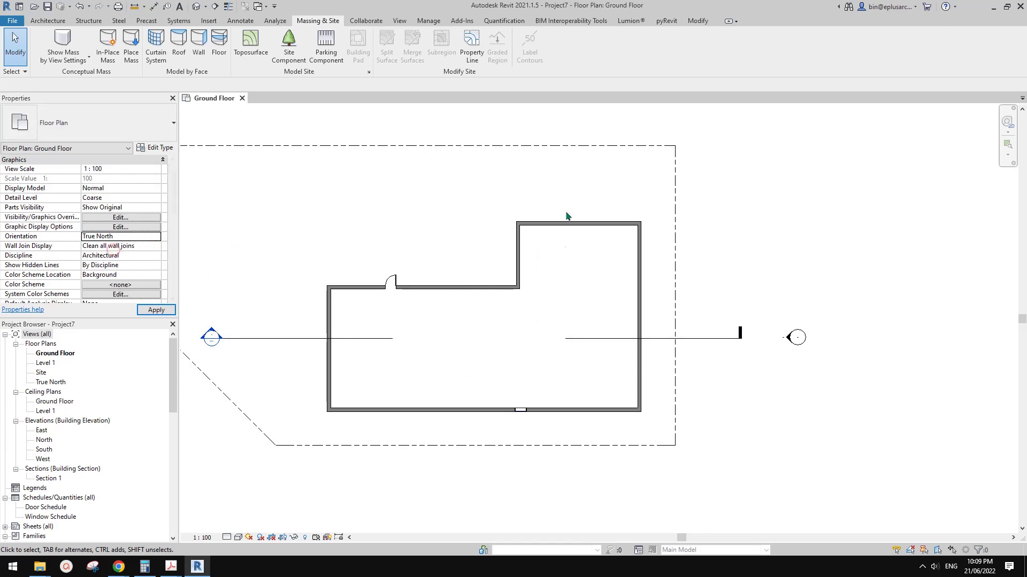
click(156, 239)
click(113, 255)
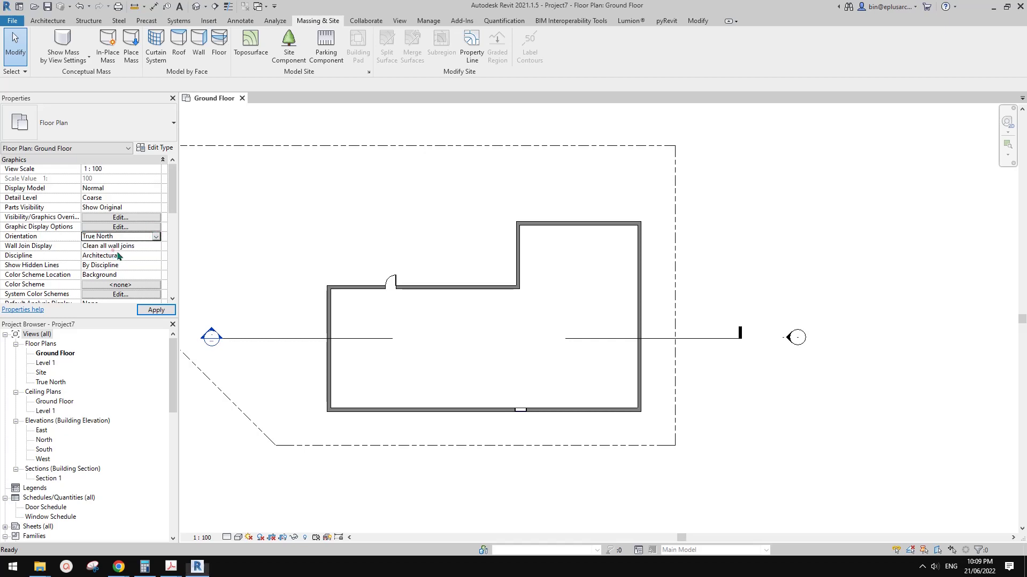
scroll(463, 274, down, 3)
middle_drag(491, 318, 541, 314)
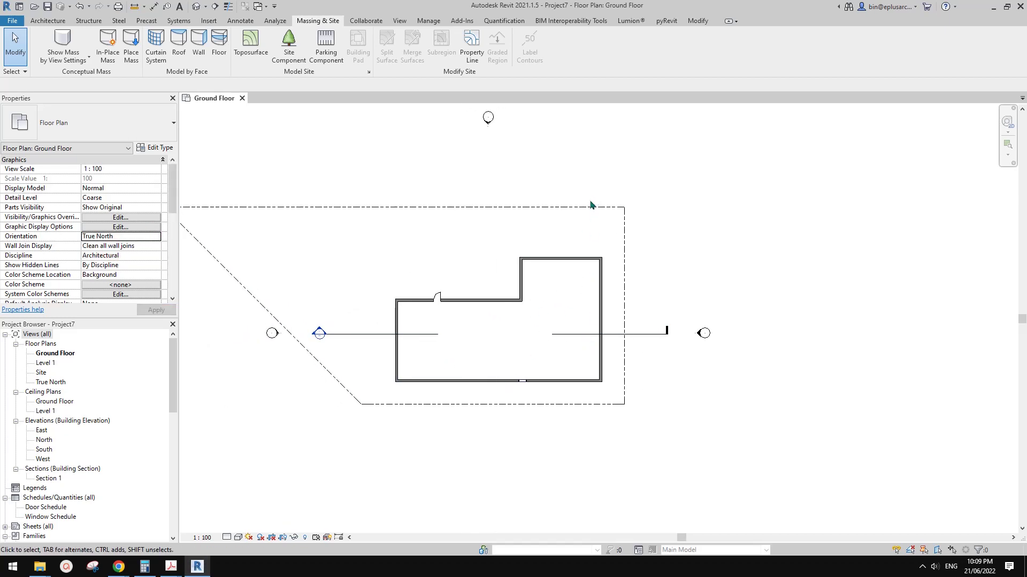
Rotate True North about the boundary's lower-left corner, turning the slanted boundary edge to vertical
middle_drag(550, 216, 544, 222)
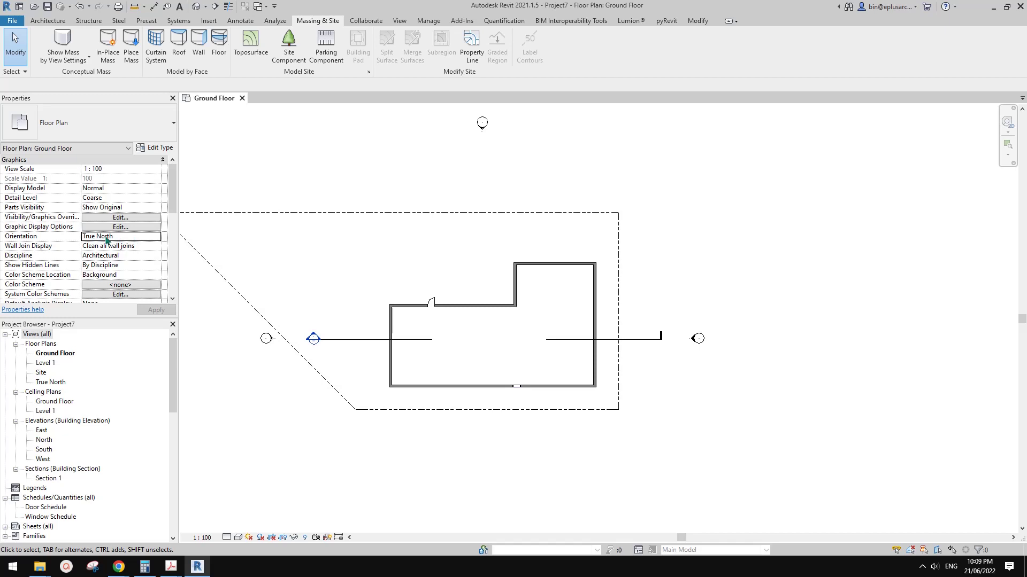
middle_drag(463, 299, 557, 281)
scroll(495, 285, up, 1)
middle_drag(516, 307, 514, 311)
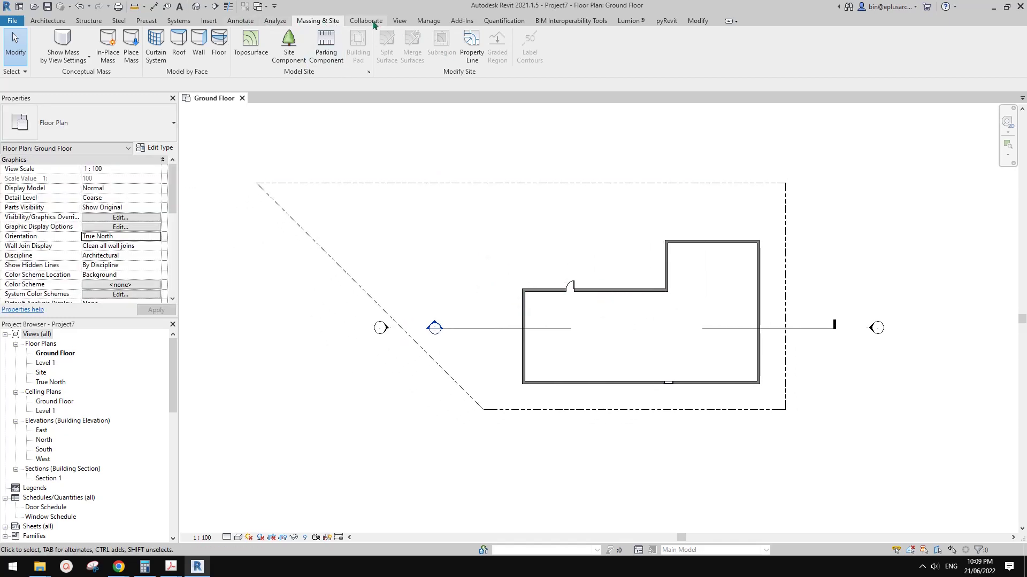
click(438, 22)
click(463, 60)
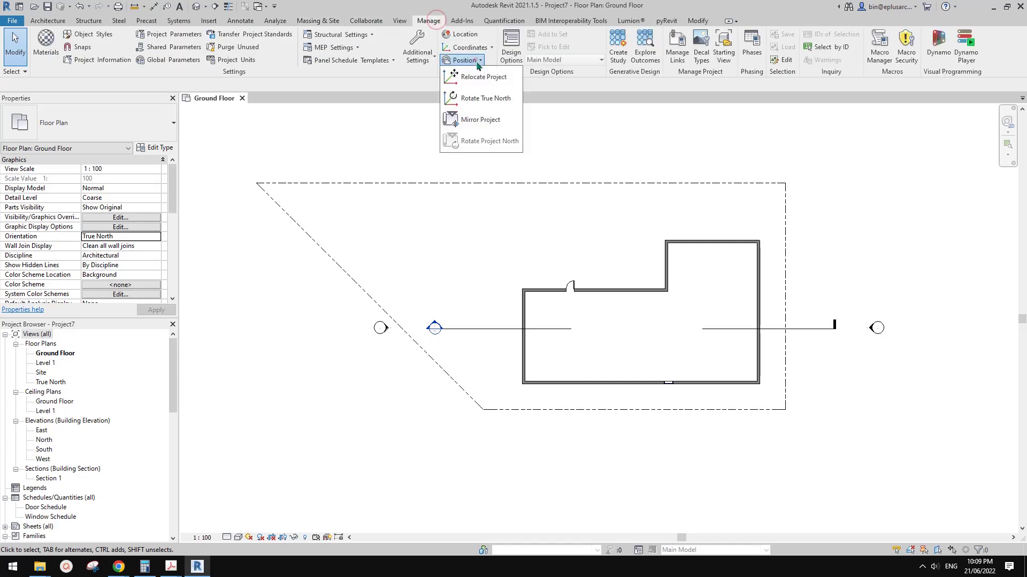
click(478, 98)
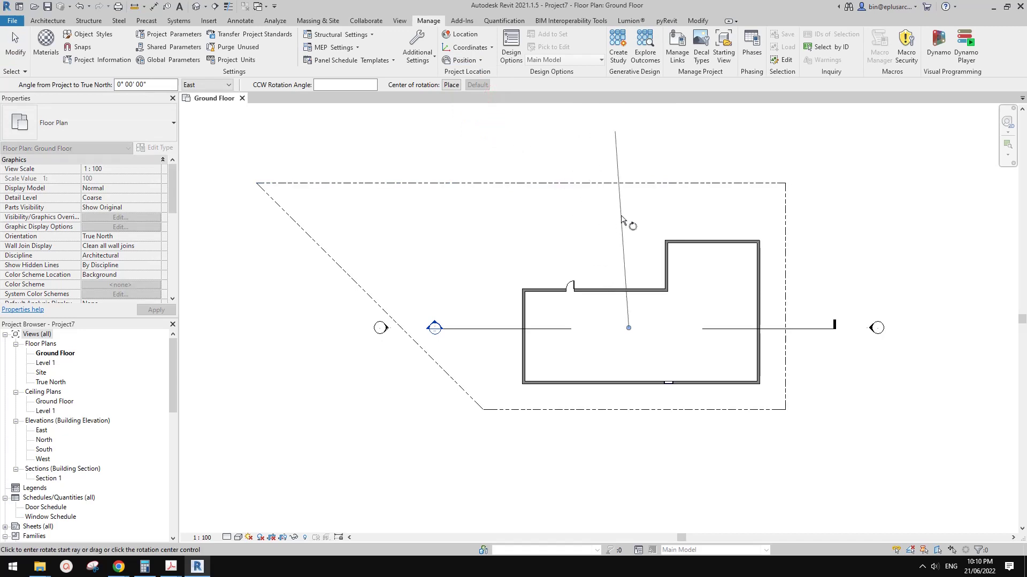
key(space)
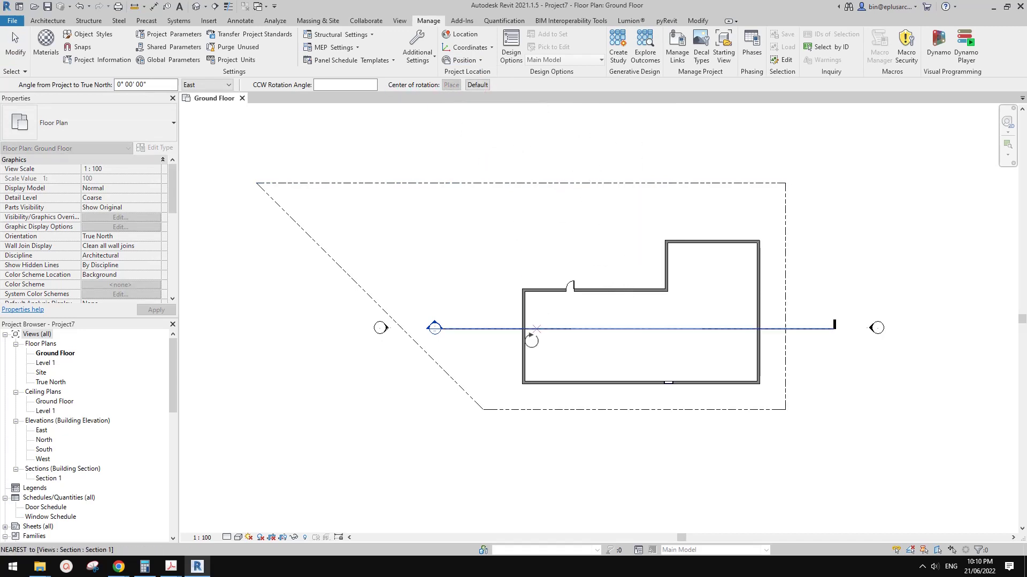
click(483, 410)
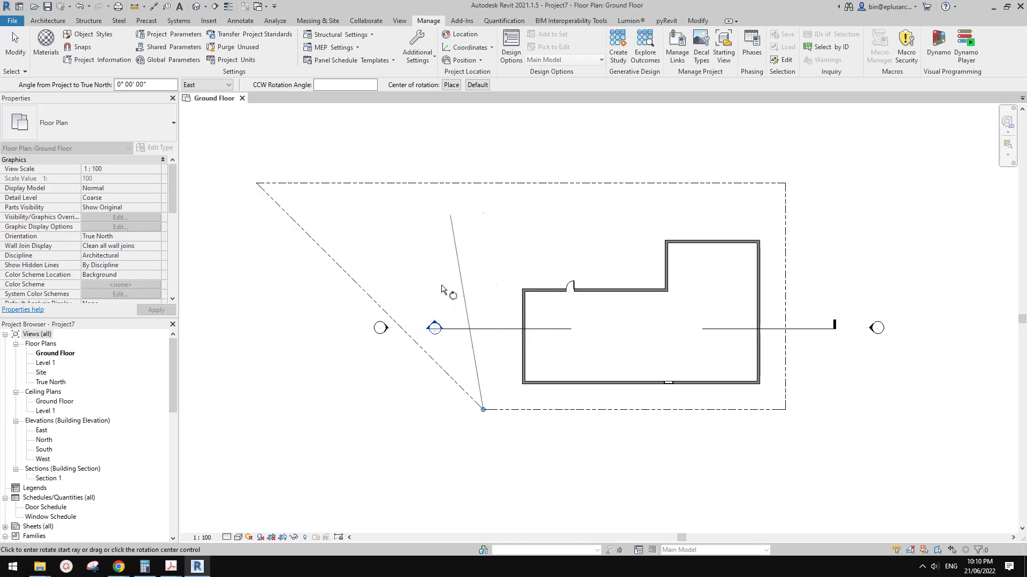
click(402, 329)
click(486, 289)
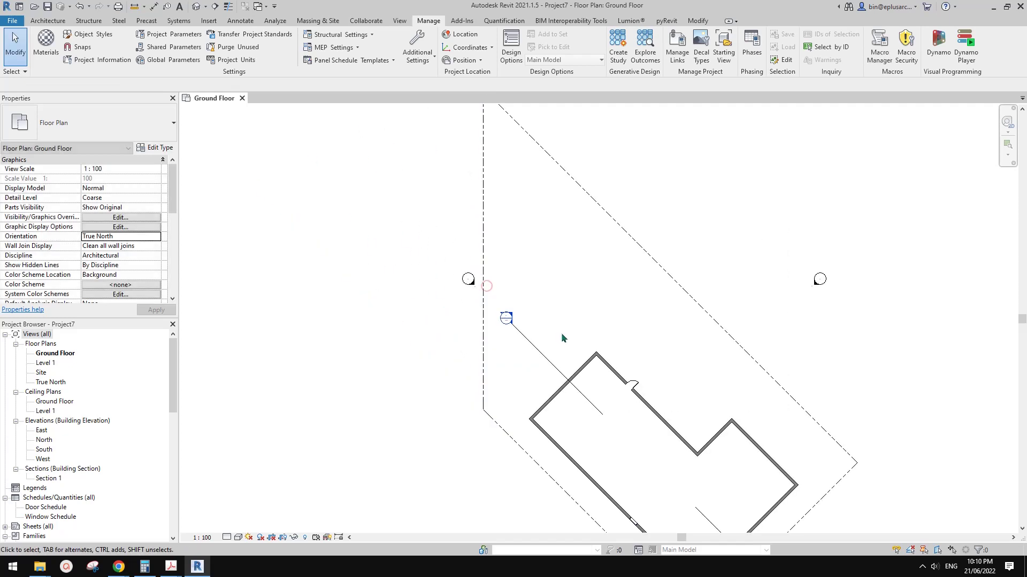
Tag the boundary's vertical left edge with a bearing and distance tag
scroll(535, 267, down, 2)
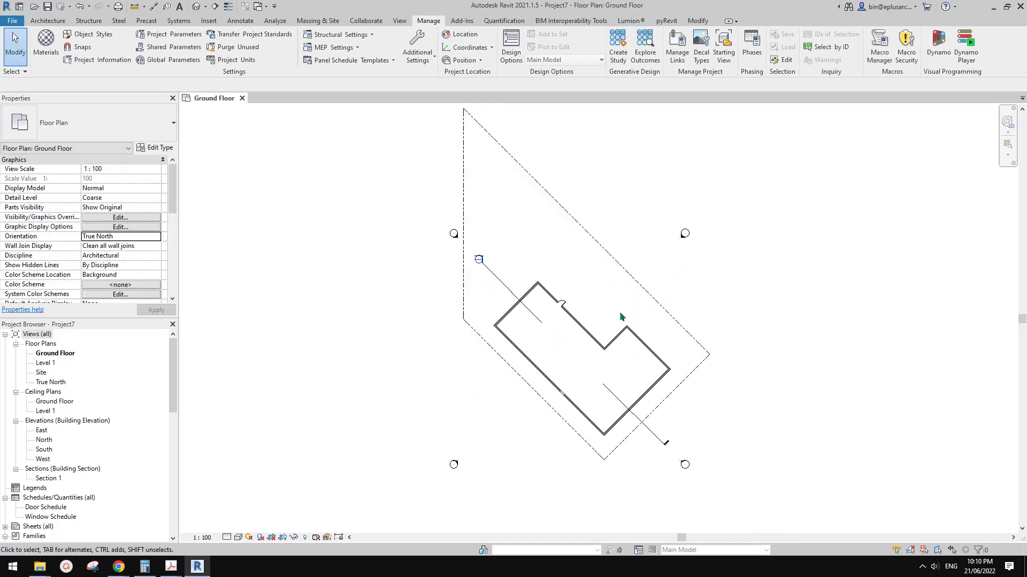
middle_drag(620, 315, 609, 338)
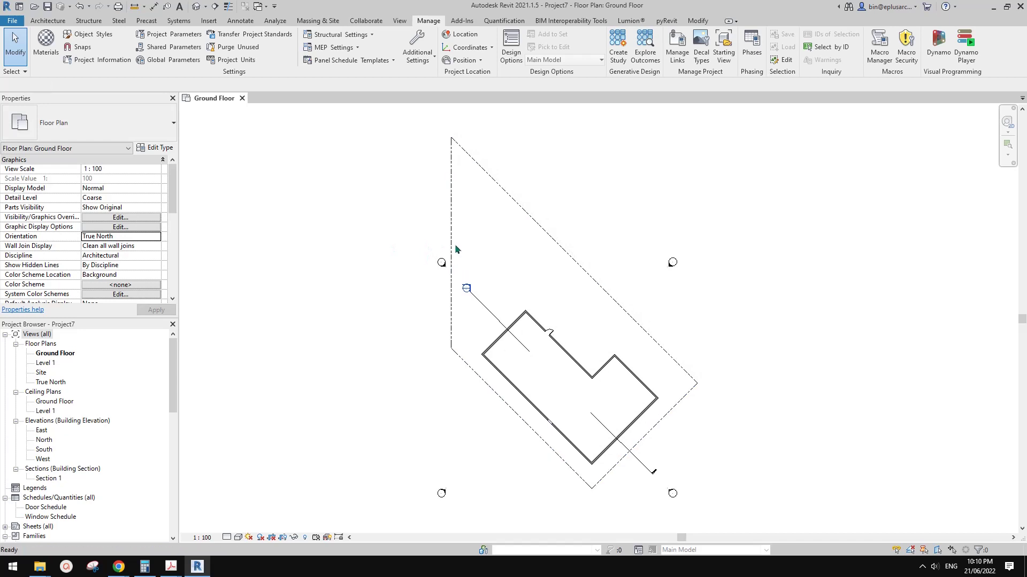
key(t)
key(g)
scroll(457, 230, up, 3)
scroll(458, 230, up, 4)
key(Escape)
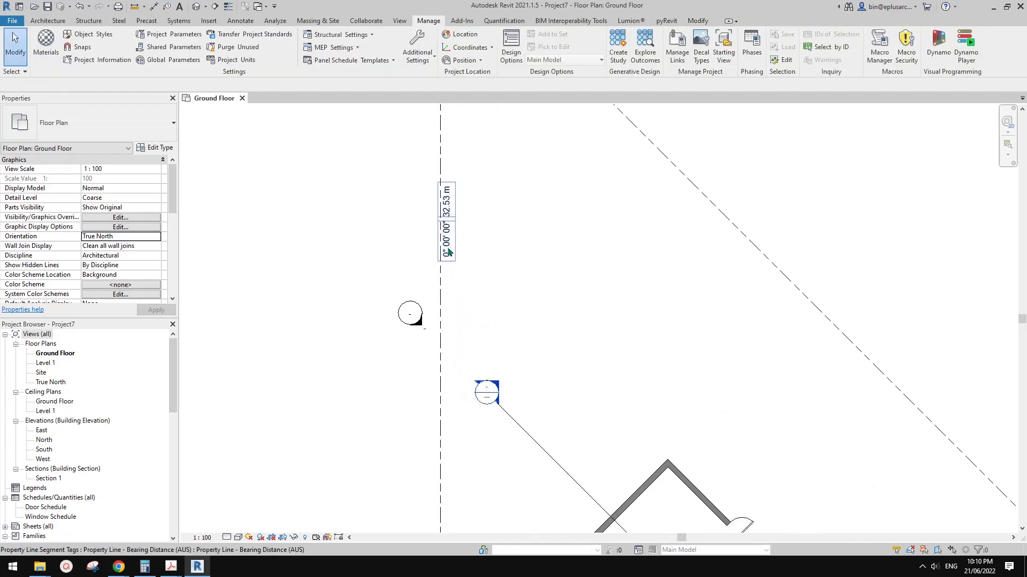
Set the Ground Floor view's orientation to Project North and check the building and tagged boundary
scroll(445, 267, down, 4)
middle_drag(490, 320, 450, 293)
scroll(449, 283, down, 1)
click(157, 236)
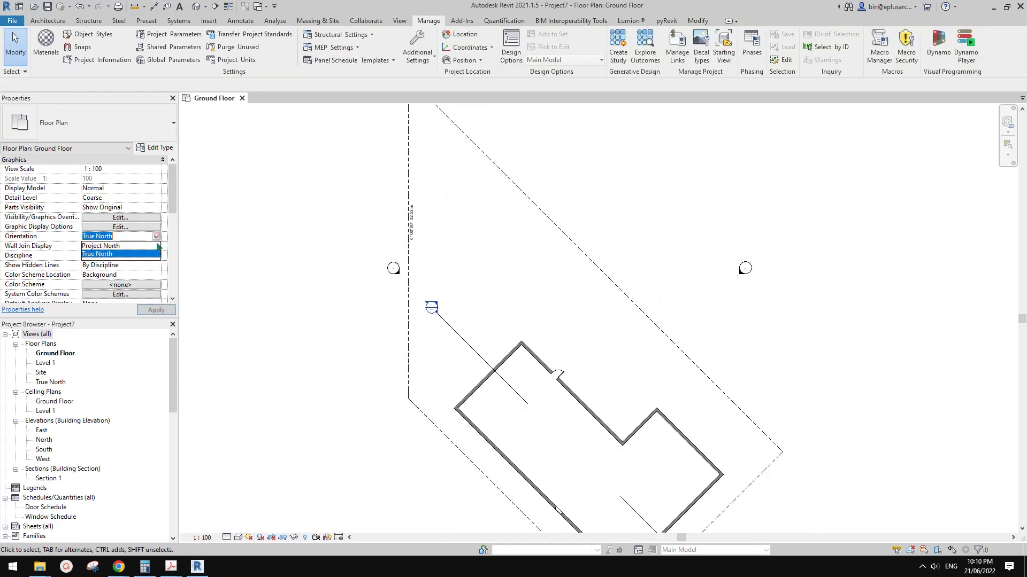
click(112, 246)
scroll(561, 280, down, 3)
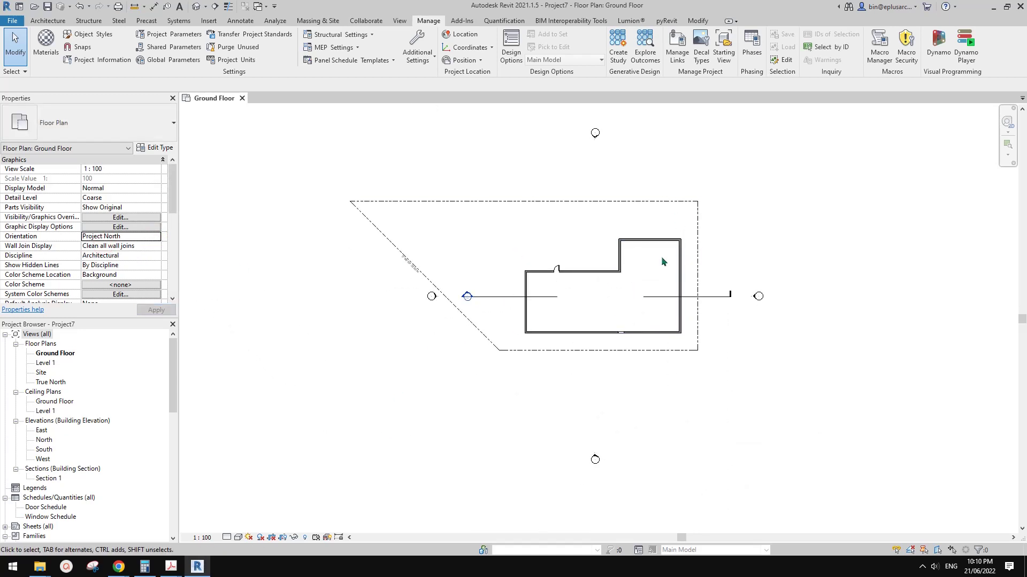
scroll(661, 256, up, 2)
scroll(644, 268, down, 3)
scroll(447, 282, up, 2)
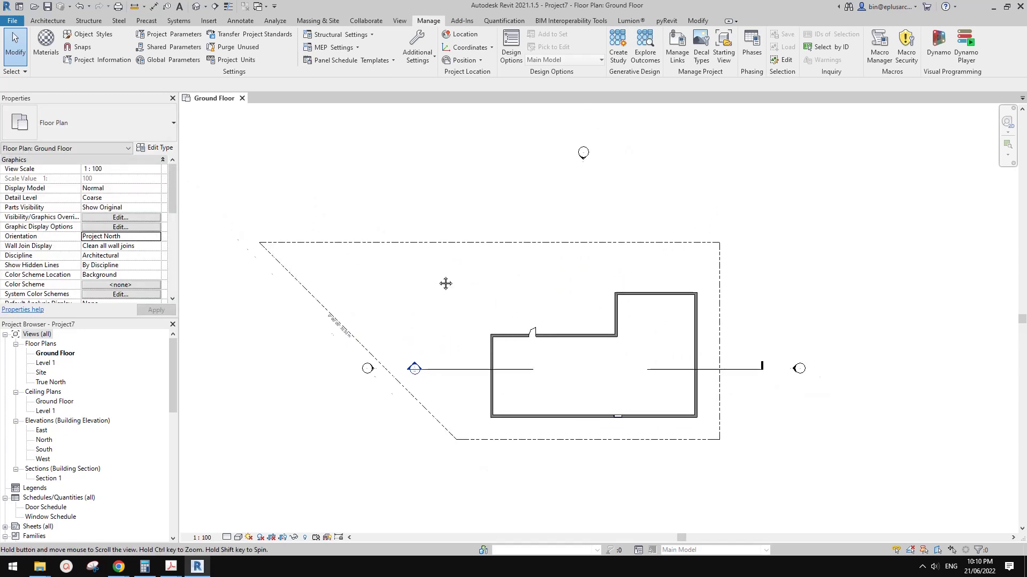
Undo the latest orientation change, the boundary tag and the True North rotation together
click(88, 7)
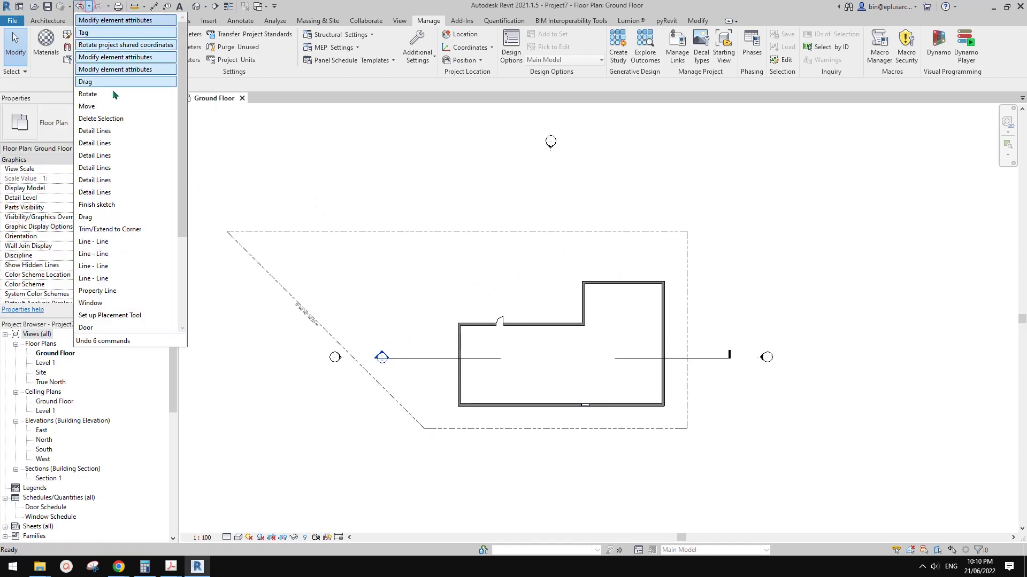
click(117, 51)
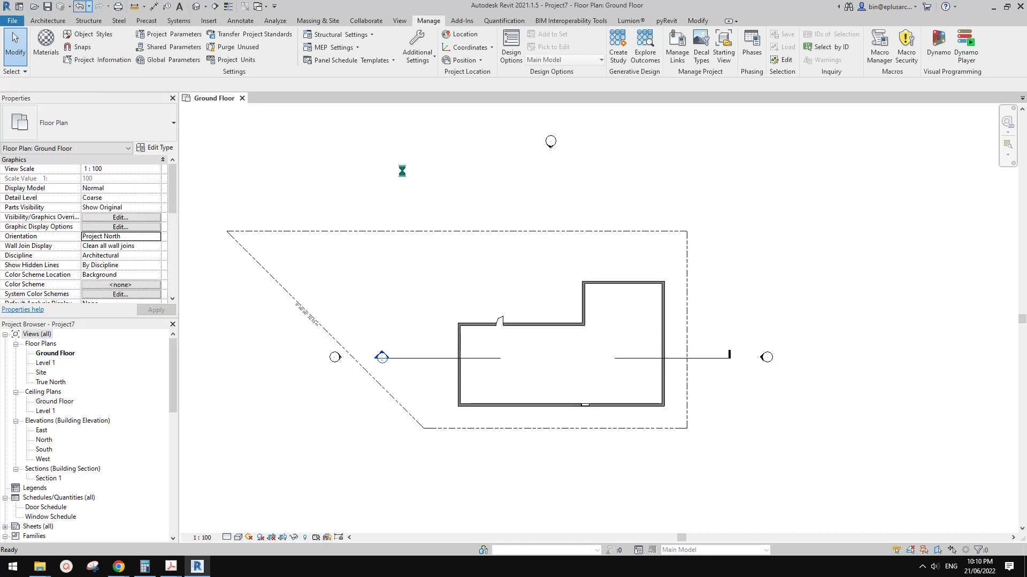
Set the Ground Floor view's orientation to Project North
click(133, 236)
click(138, 237)
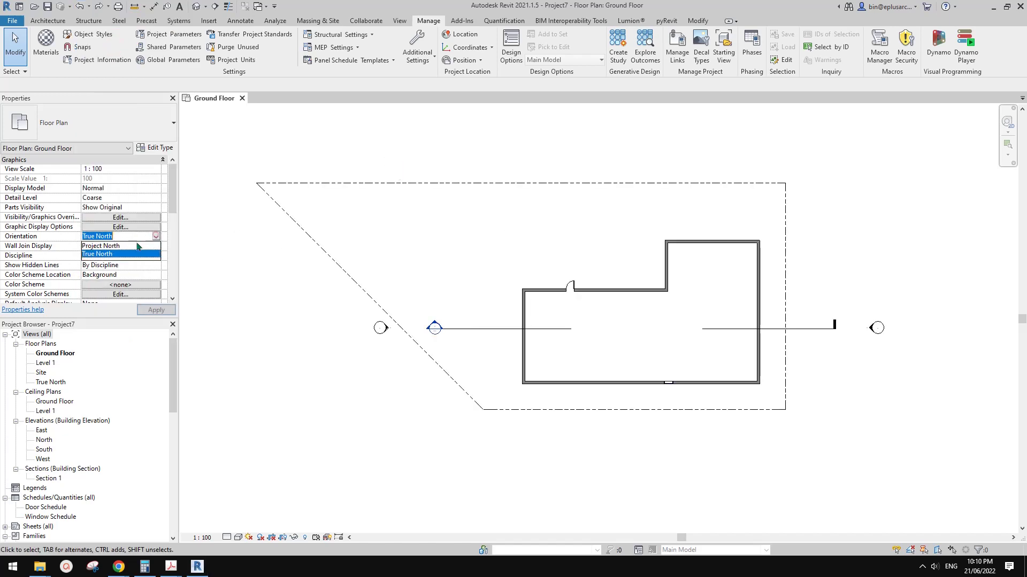
click(101, 246)
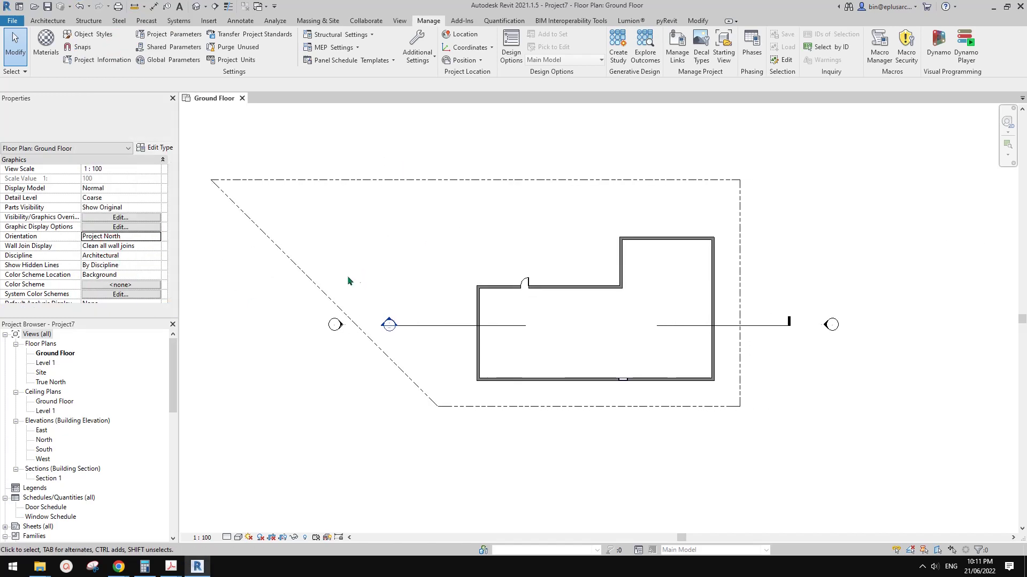
click(156, 238)
click(104, 244)
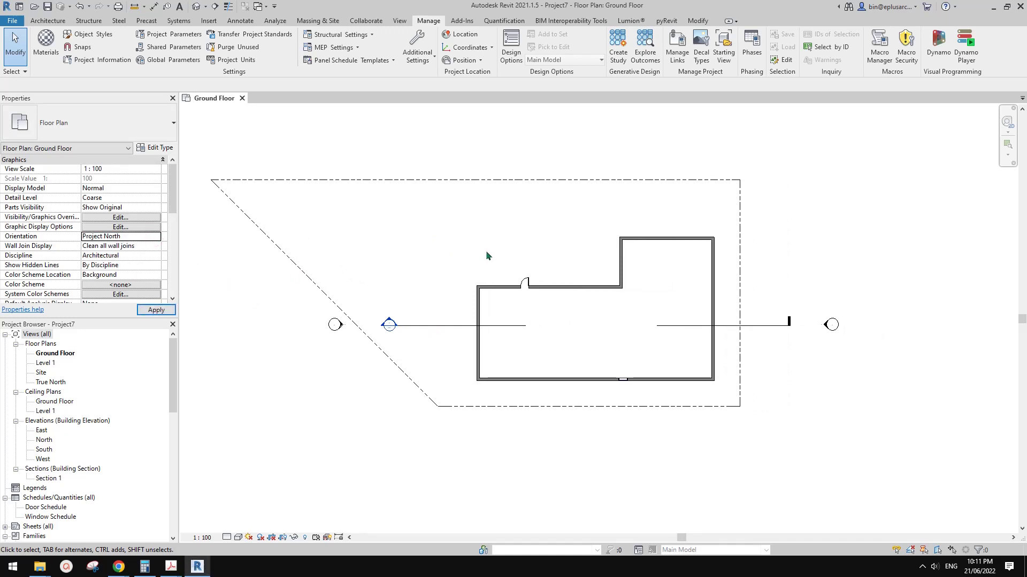
middle_drag(500, 261, 528, 263)
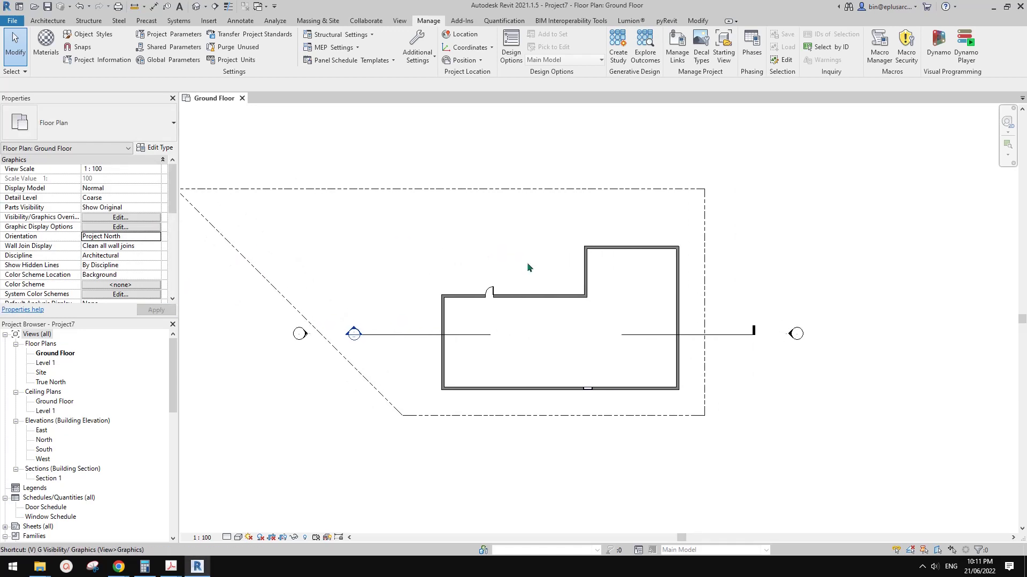
middle_drag(410, 356, 537, 345)
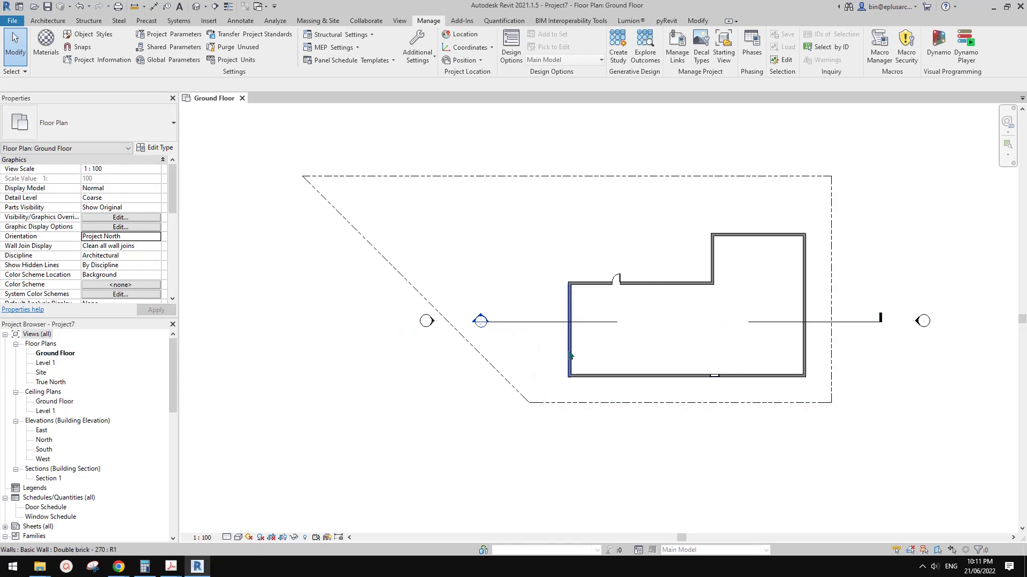
Draw a vertical detail line above the building's upper-left corner, aligned with the left wall
middle_drag(582, 237, 574, 249)
key(d)
key(l)
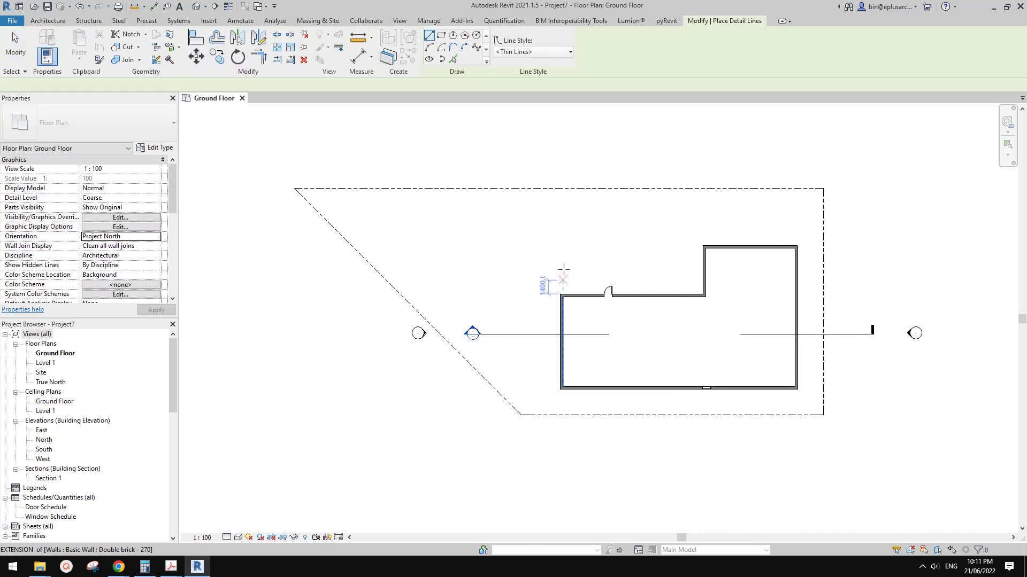
click(562, 278)
click(563, 208)
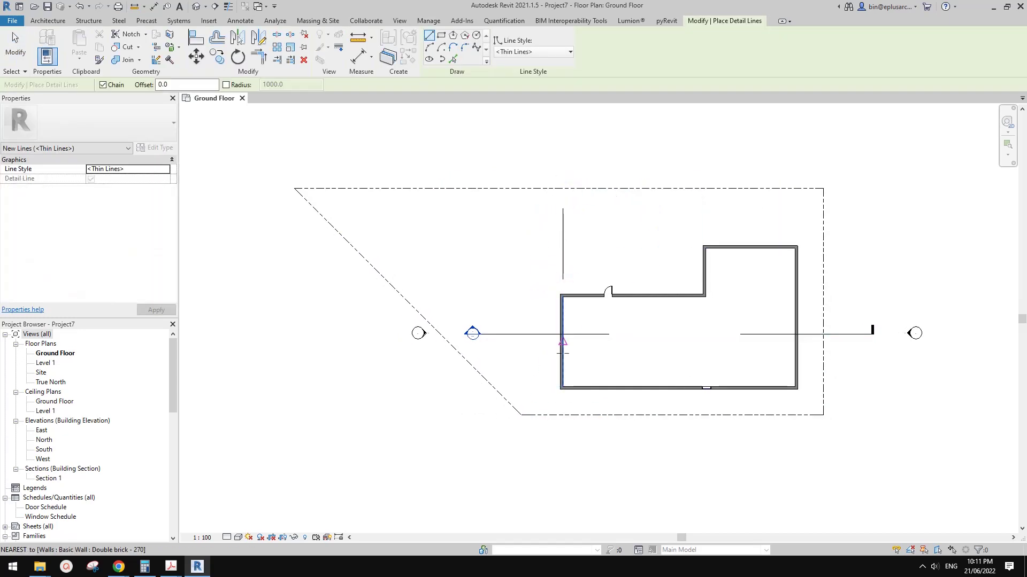
middle_drag(538, 319, 565, 321)
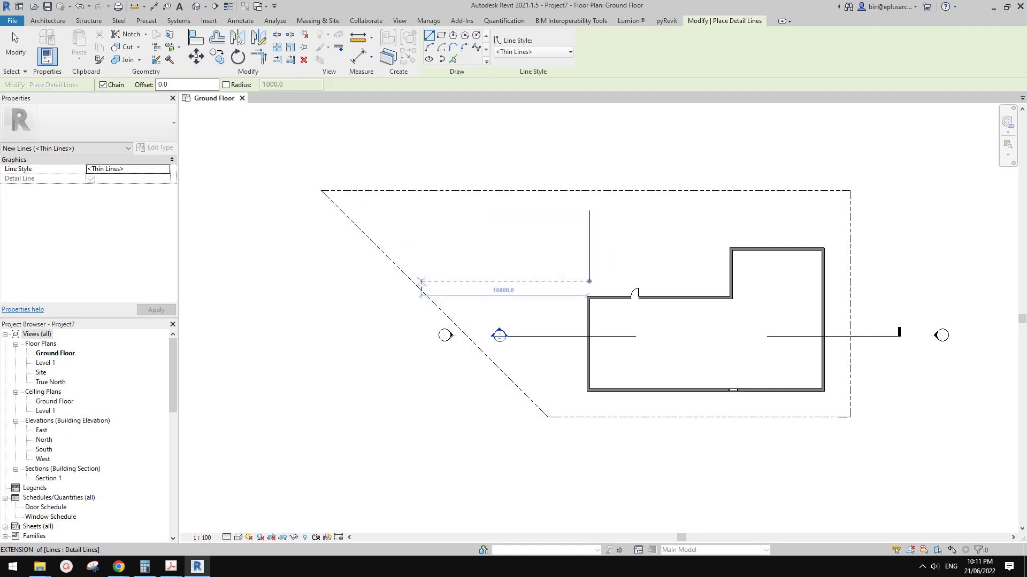
middle_drag(420, 285, 431, 301)
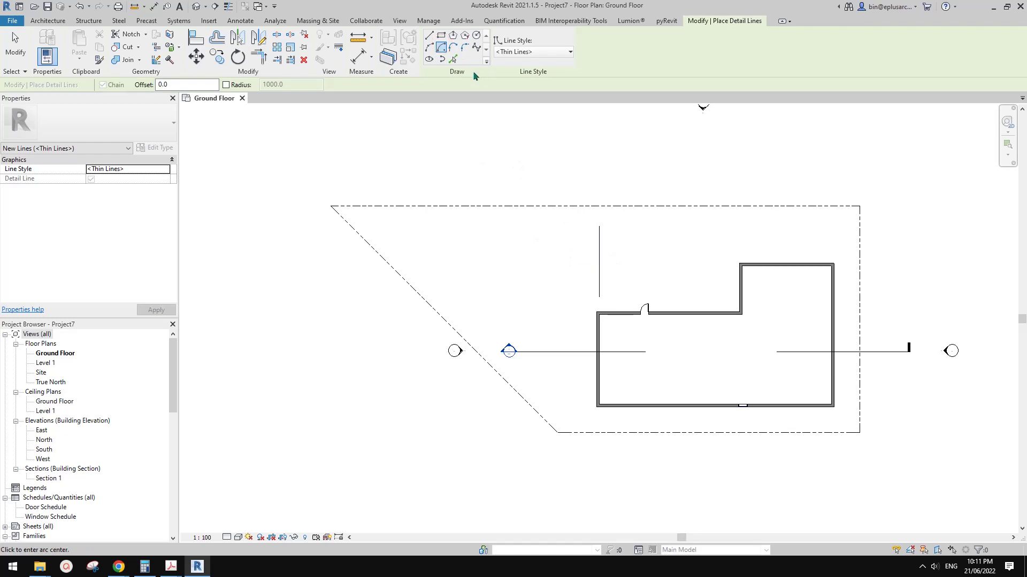
middle_drag(495, 201, 496, 207)
Place an angular dimension between the vertical detail line and the slanted boundary edge
key(d)
key(i)
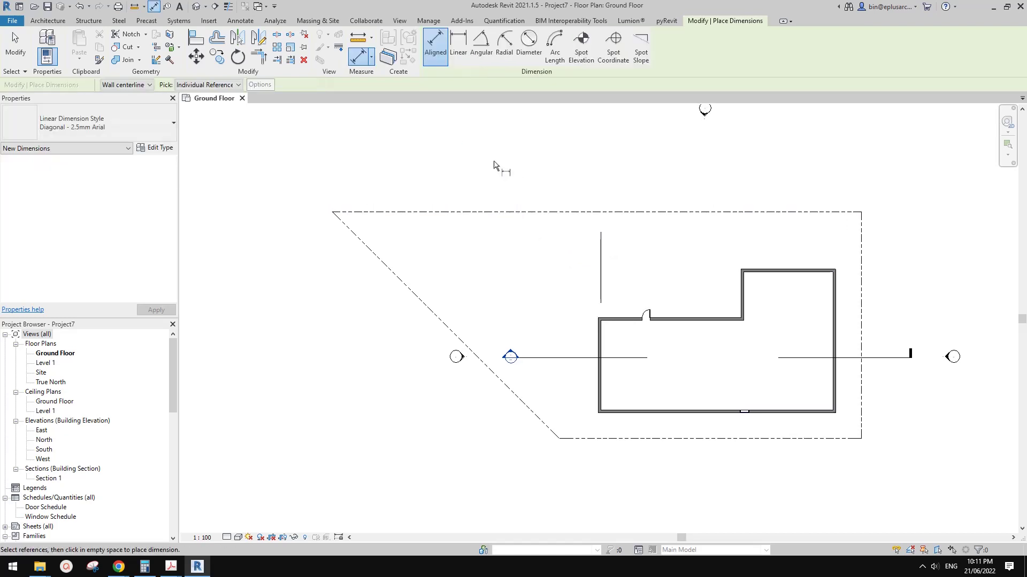
click(480, 60)
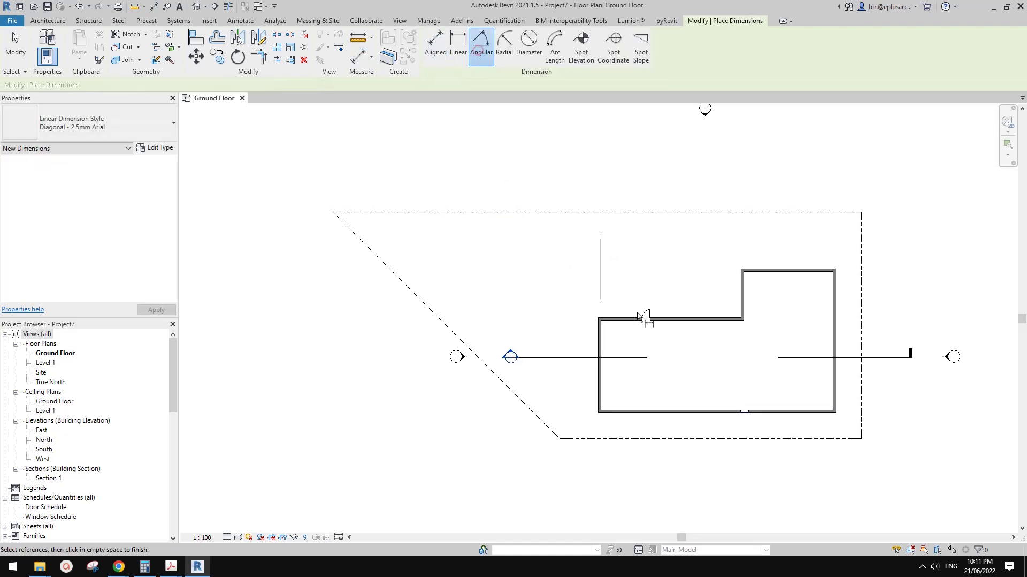
click(602, 278)
click(441, 311)
scroll(516, 279, up, 2)
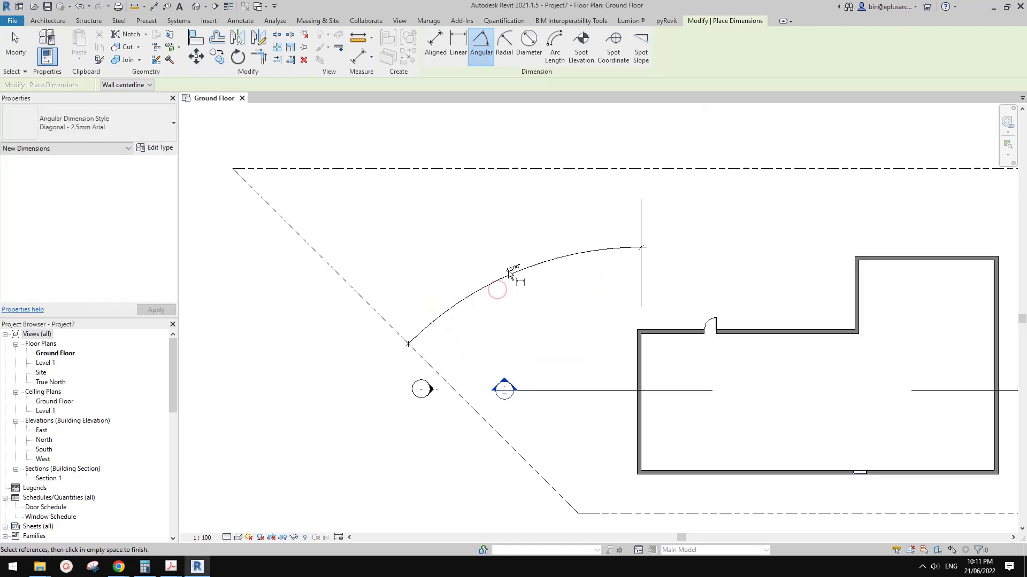
click(514, 272)
key(Escape)
key(Escape)
Delete the angular dimension between the detail line and the slanted boundary edge
click(532, 270)
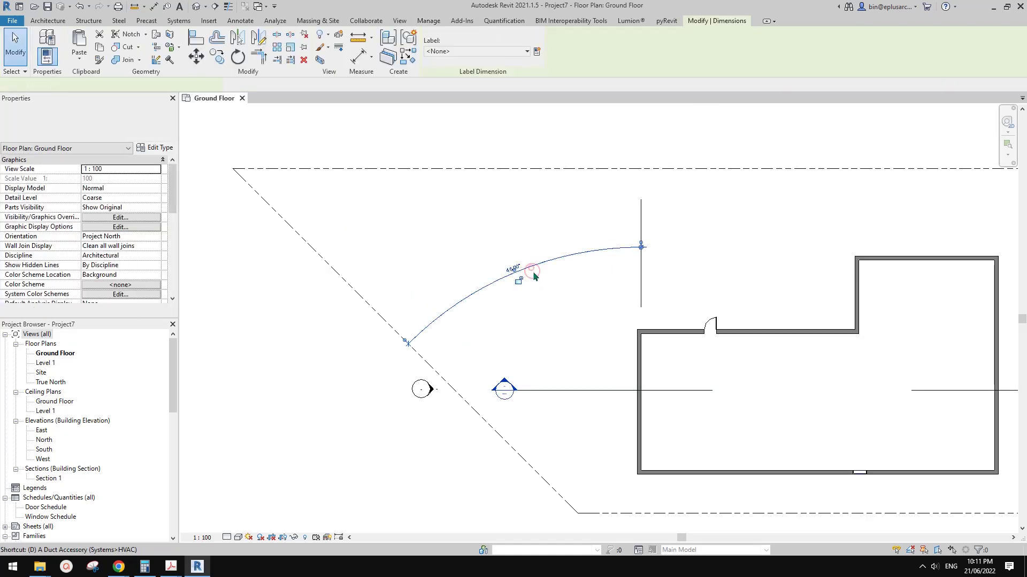
key(Delete)
scroll(533, 270, down, 2)
middle_drag(587, 288, 477, 272)
middle_drag(445, 335, 439, 328)
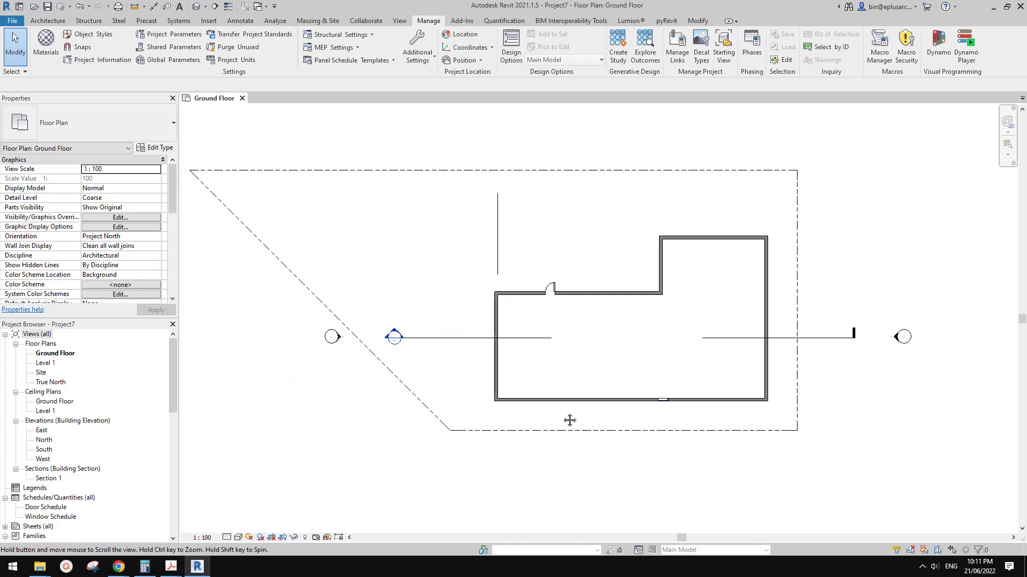
key(v)
key(g)
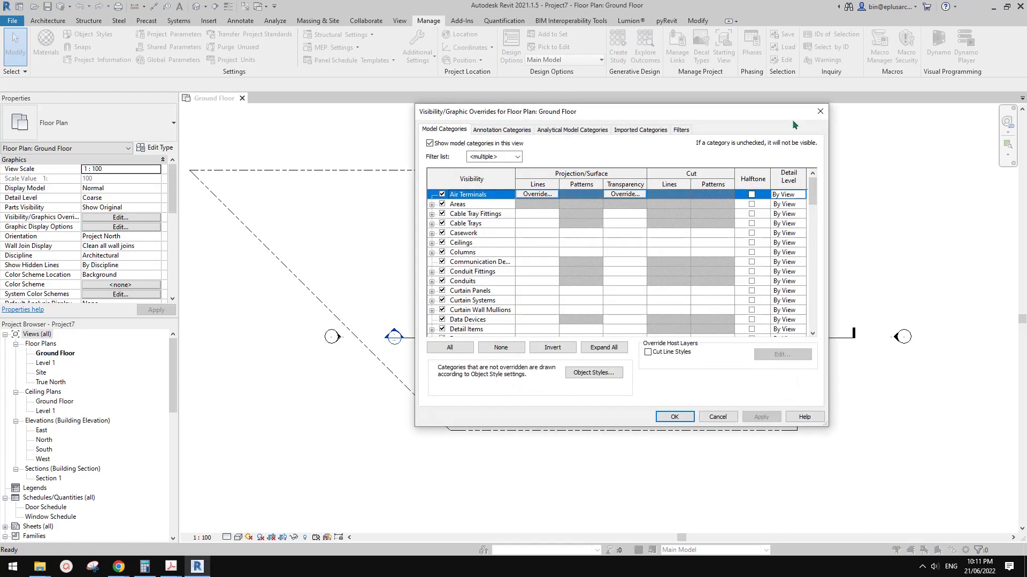
click(820, 112)
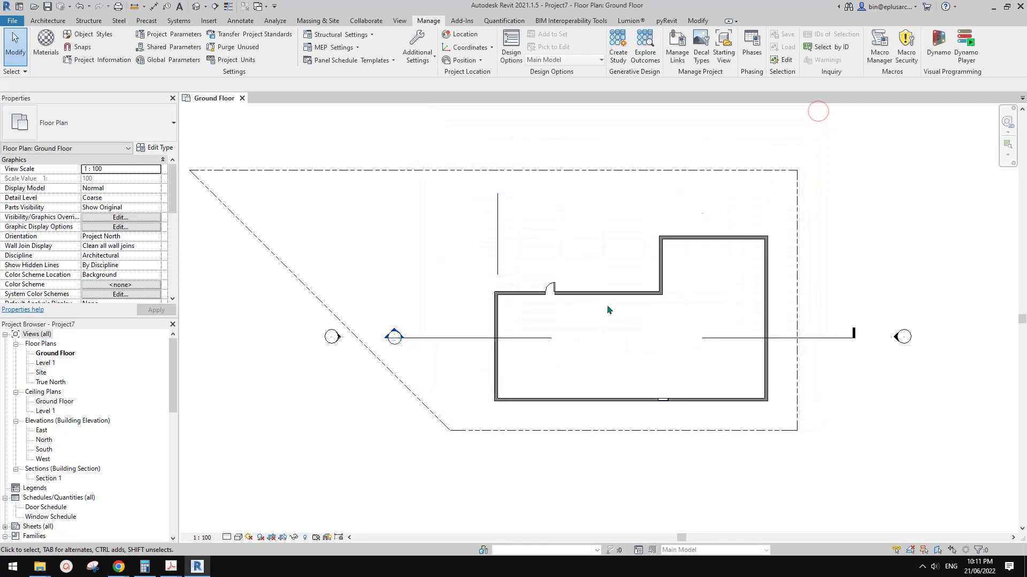
Show the Project Base Point, under the Site category, in the Ground Floor view's visibility overrides
key(v)
key(g)
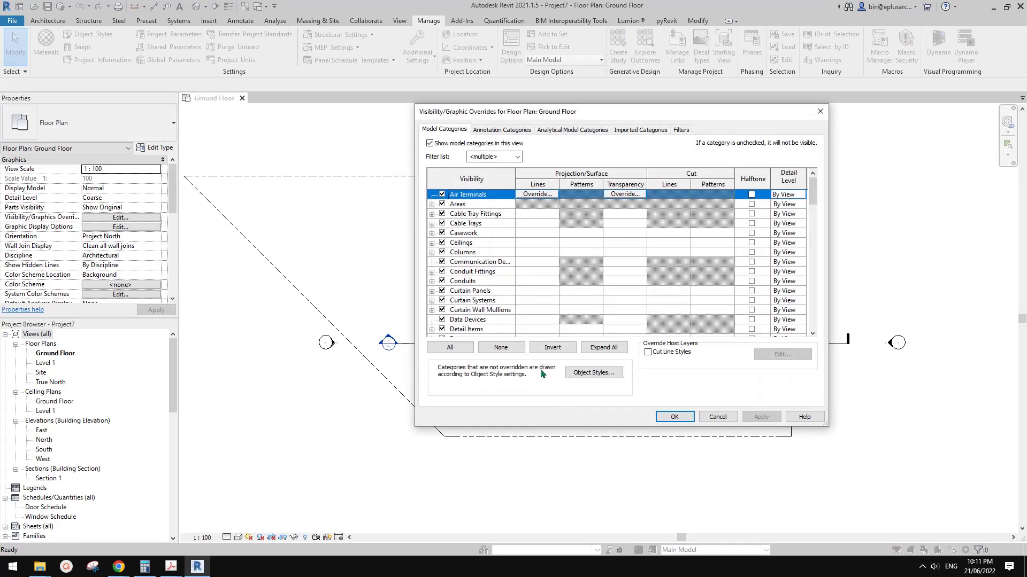
click(470, 266)
key(s)
click(457, 300)
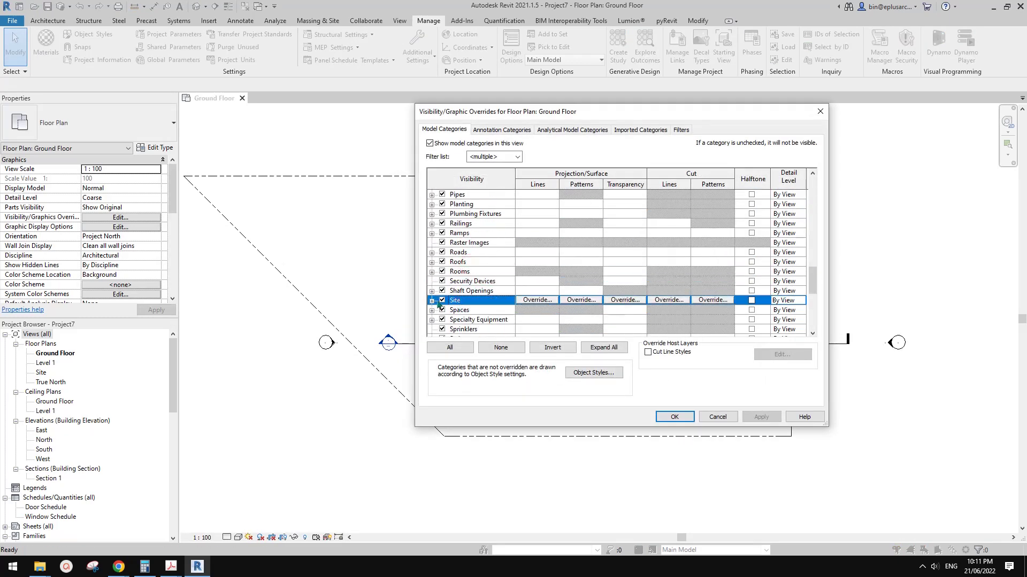
click(432, 300)
click(453, 330)
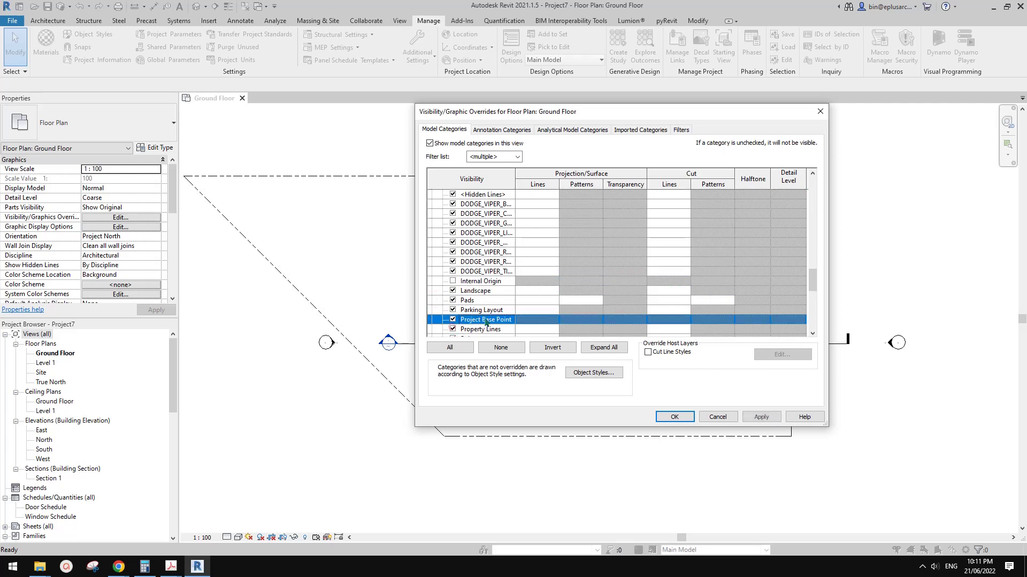
click(675, 417)
Set the project base point's Angle to True North to 45°
scroll(615, 313, up, 1)
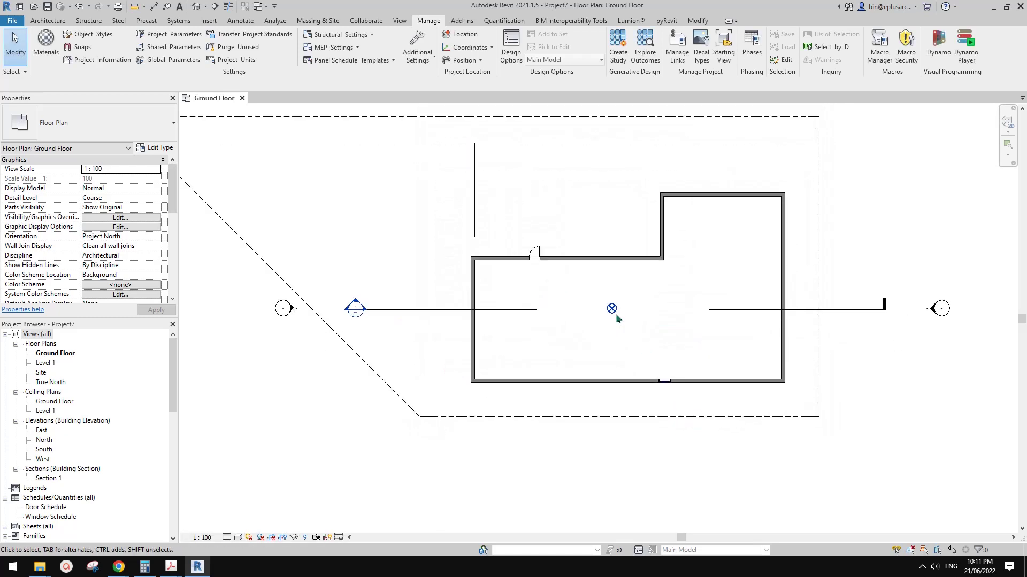
click(614, 311)
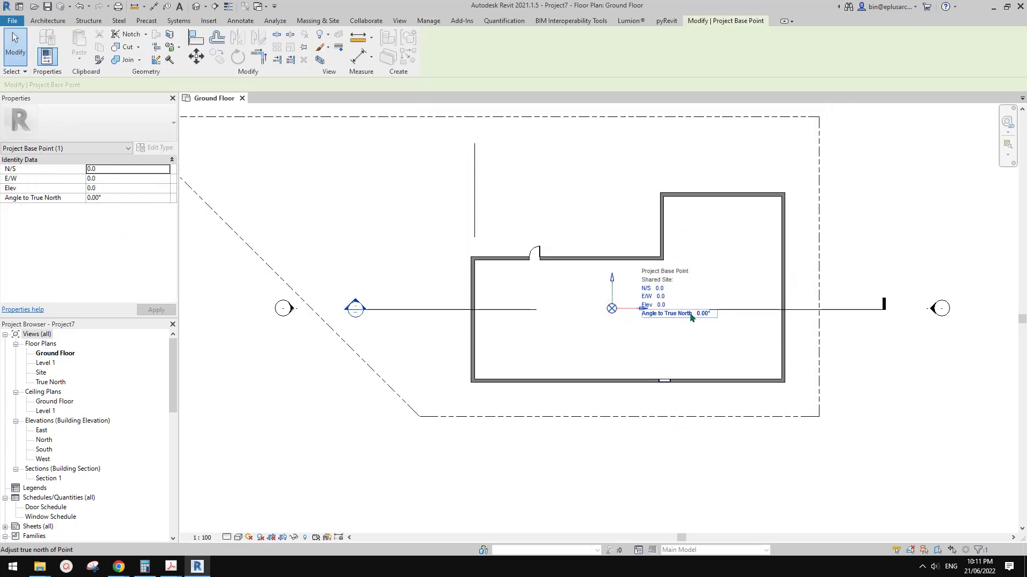
click(708, 318)
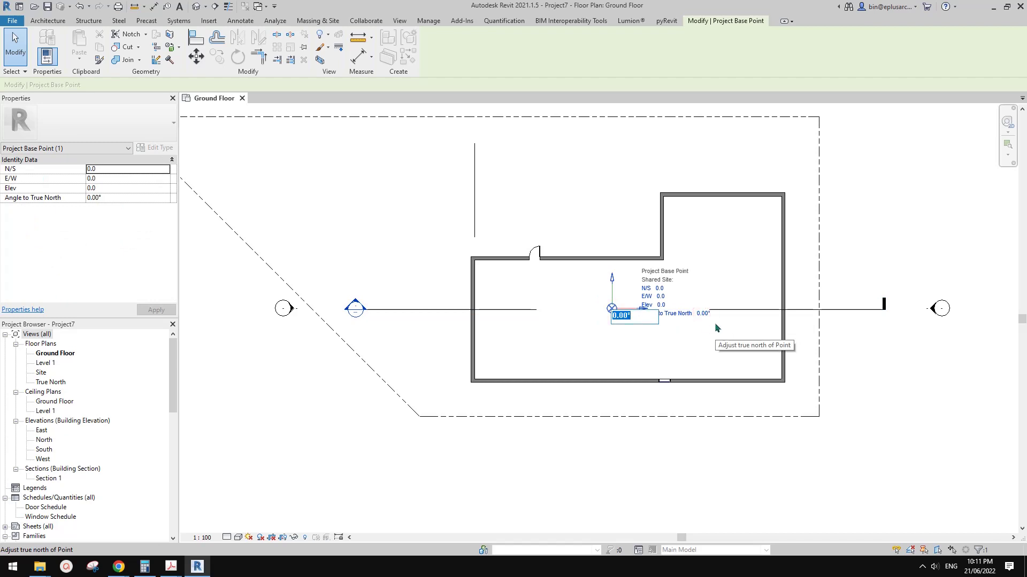
text(45)
key(Return)
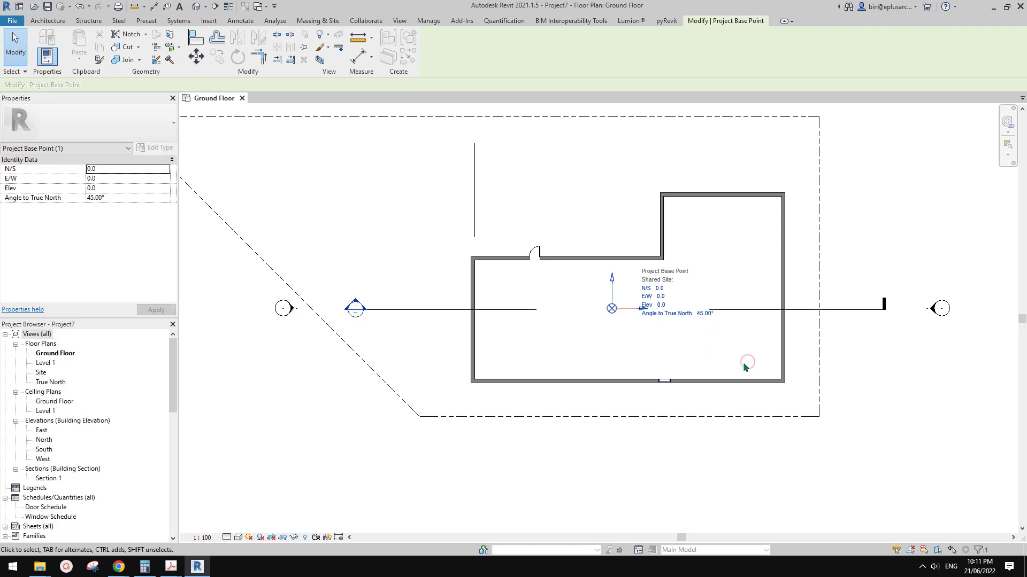
key(Escape)
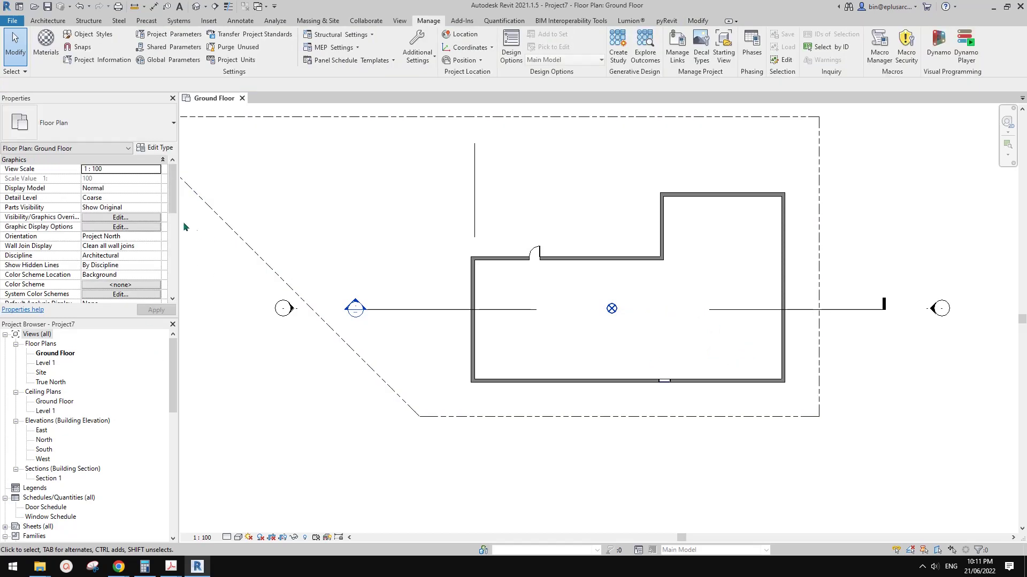
Set the Ground Floor view's orientation to True North and check the rotated building and boundary
click(155, 239)
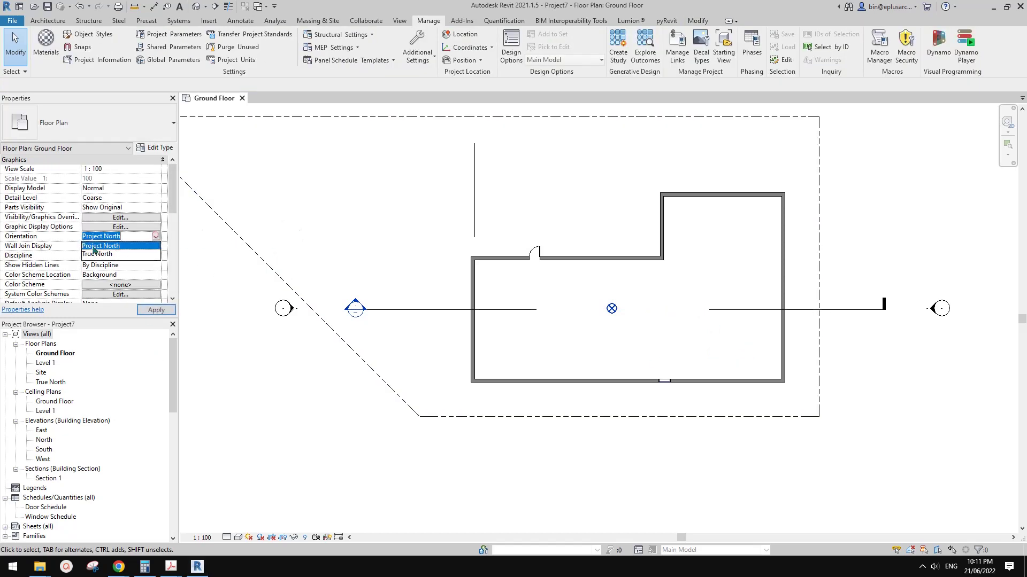
click(109, 255)
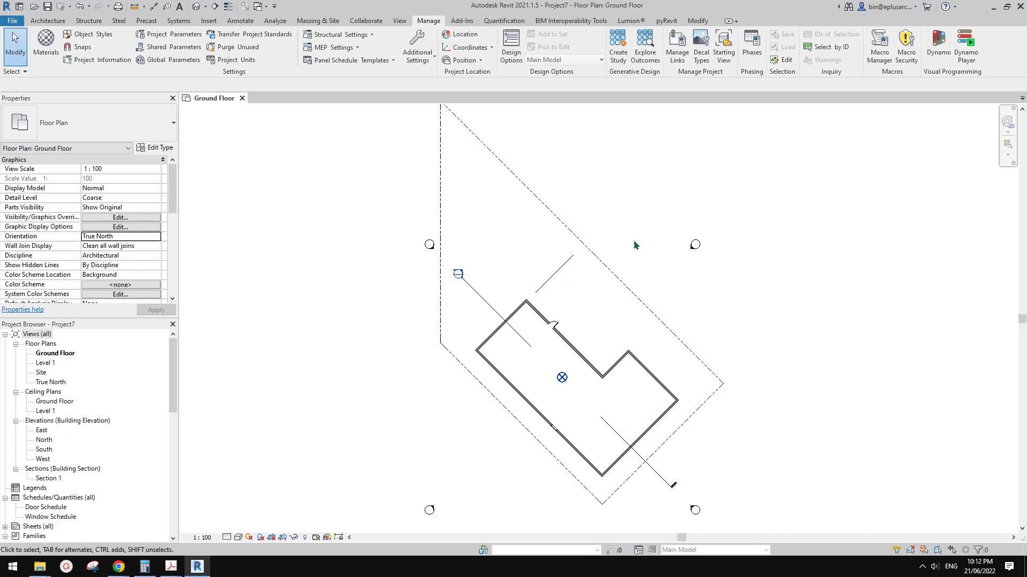
middle_drag(619, 279, 622, 279)
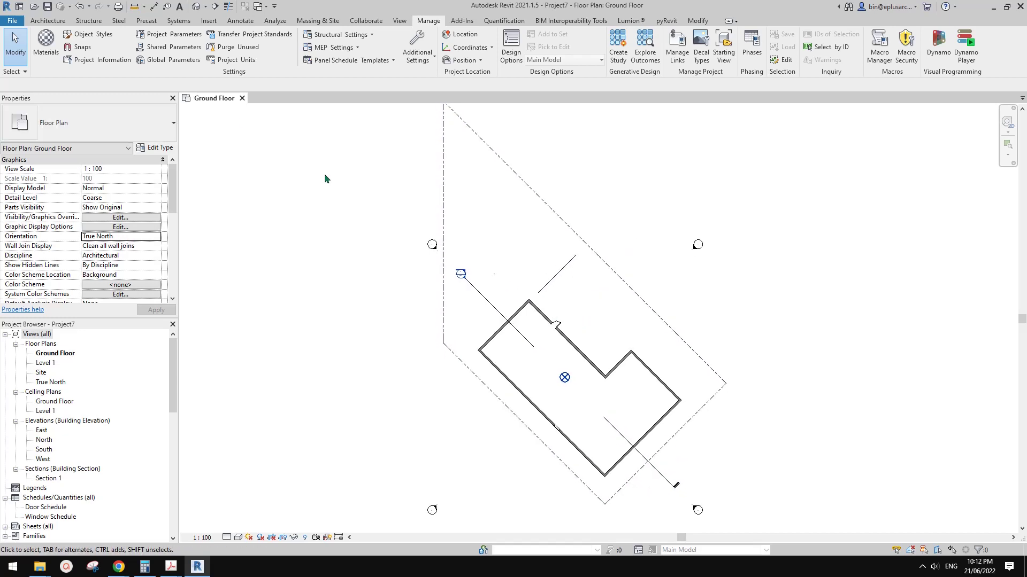
middle_drag(376, 166, 357, 164)
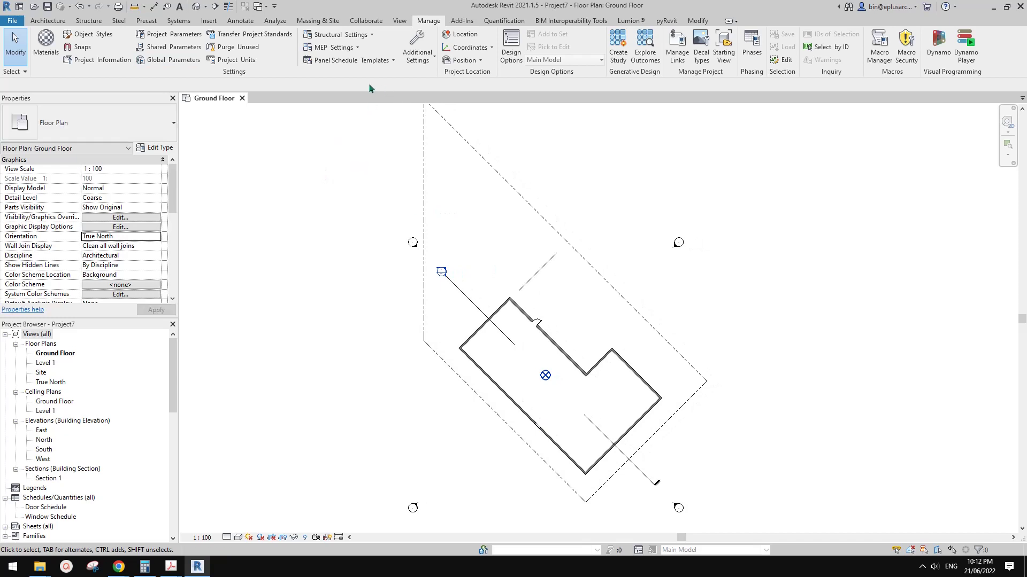
Undo the last orientation change and the base point's true north adjustment together, and set the view's orientation to True North
click(88, 6)
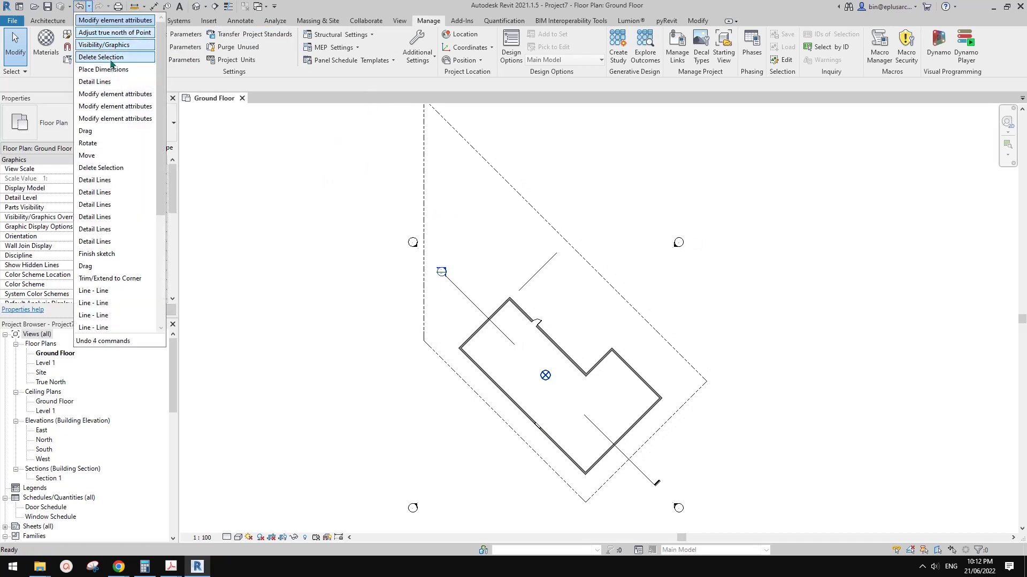
click(112, 33)
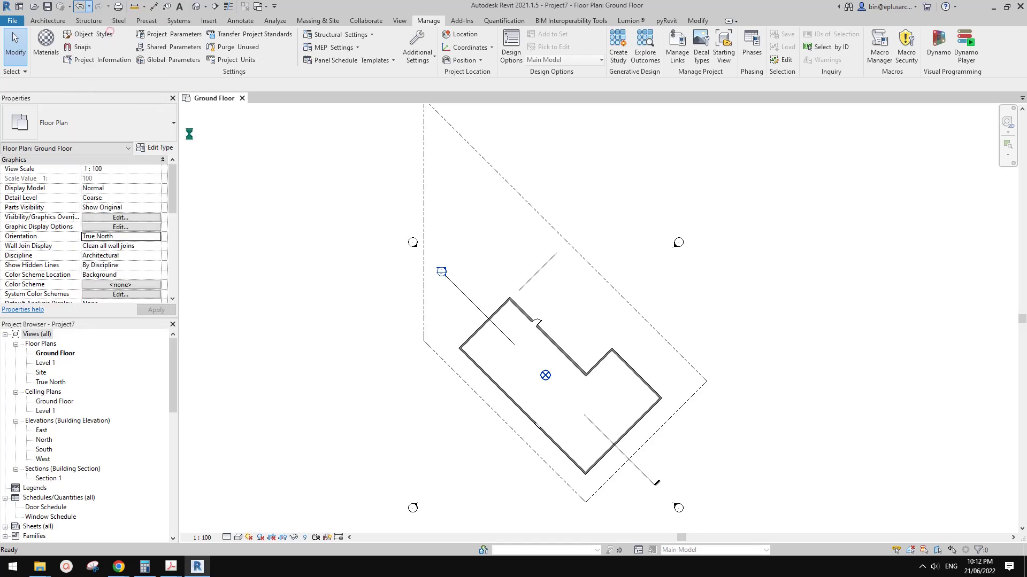
click(123, 237)
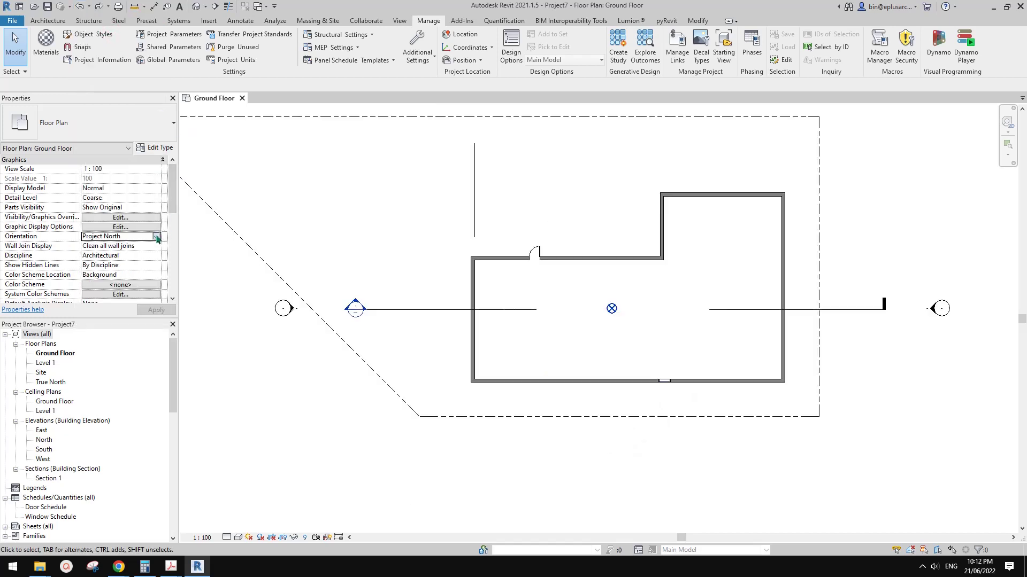
click(156, 236)
click(155, 255)
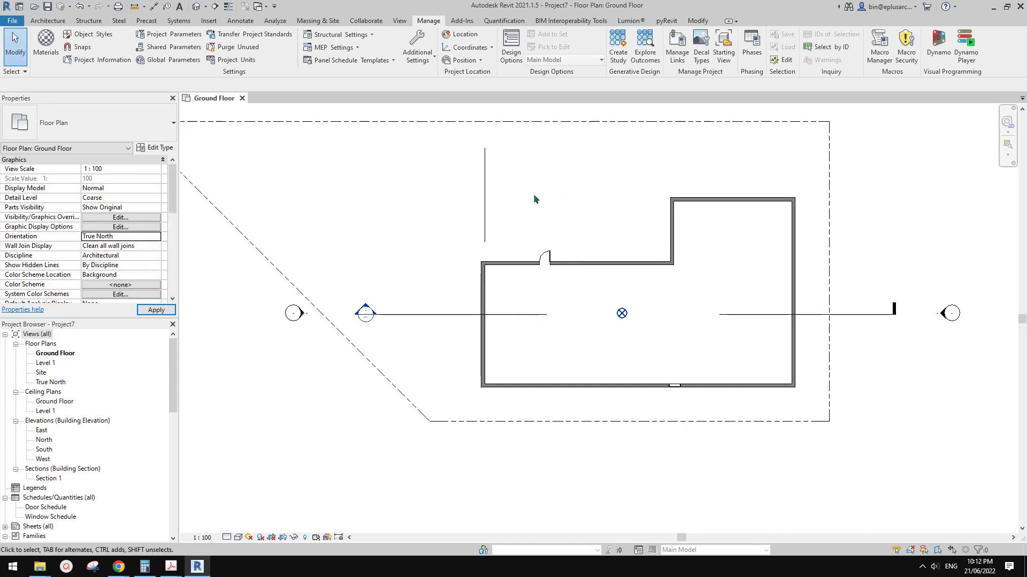
Delete the vertical detail line above the building
click(487, 206)
key(Delete)
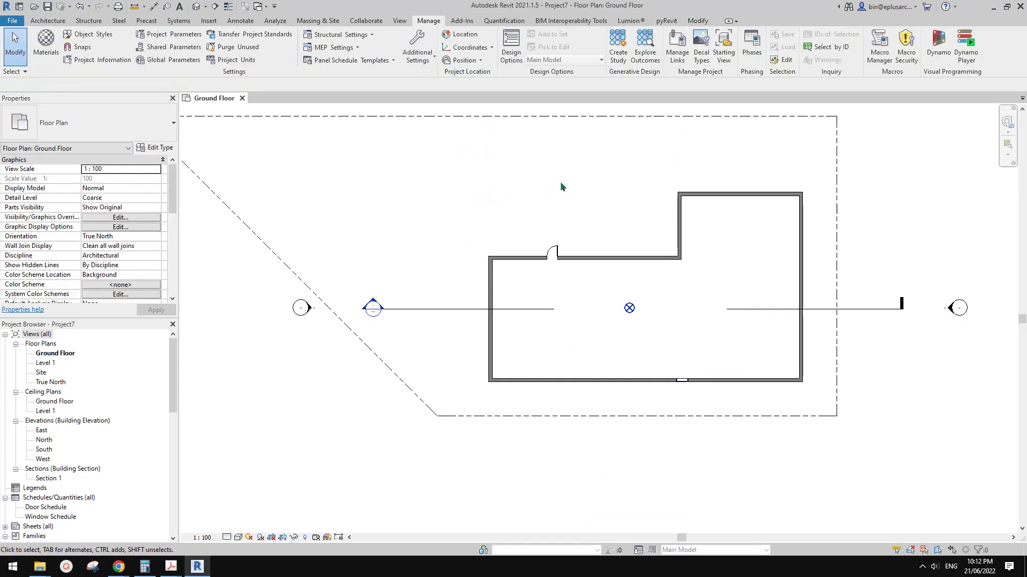
click(479, 49)
click(467, 38)
click(475, 49)
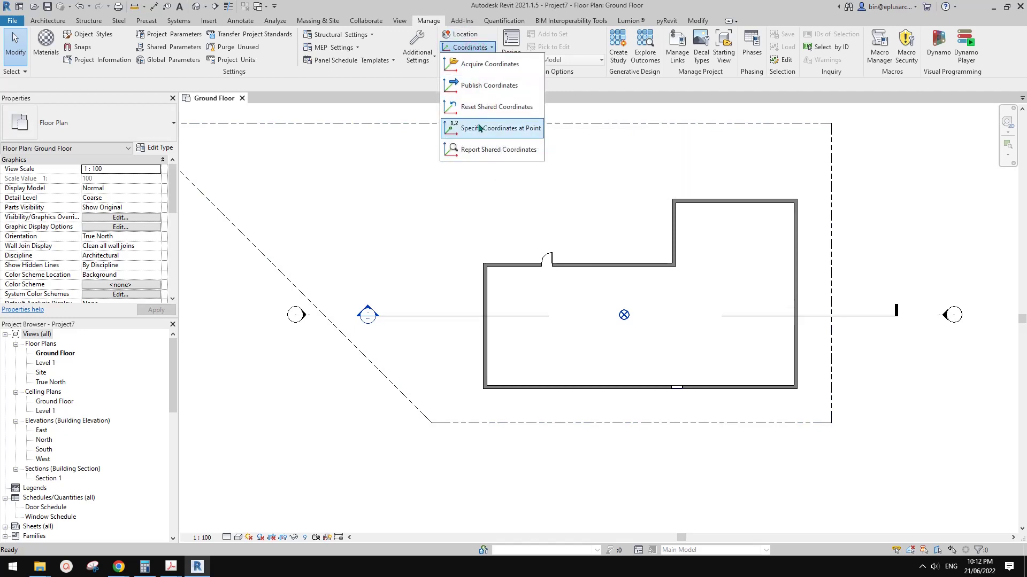
click(426, 61)
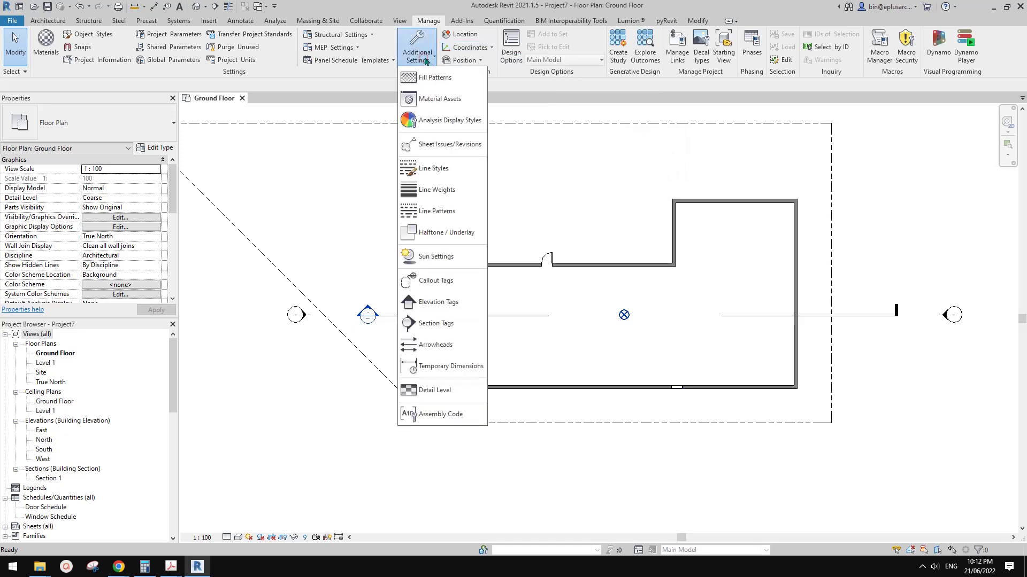
Review the project's location, weather and site settings, including the angle from Project North to True North
click(463, 36)
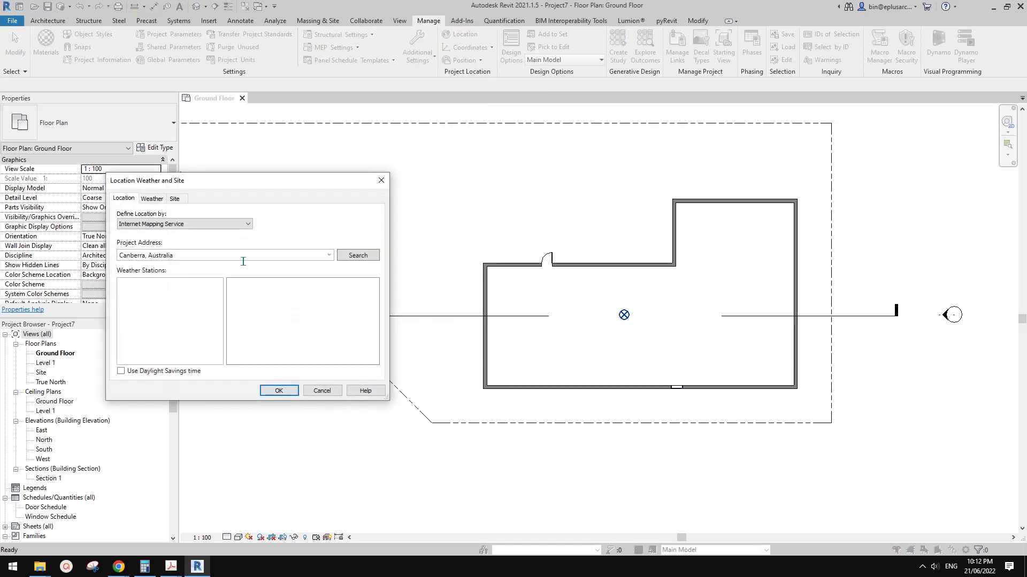
drag(211, 181, 272, 162)
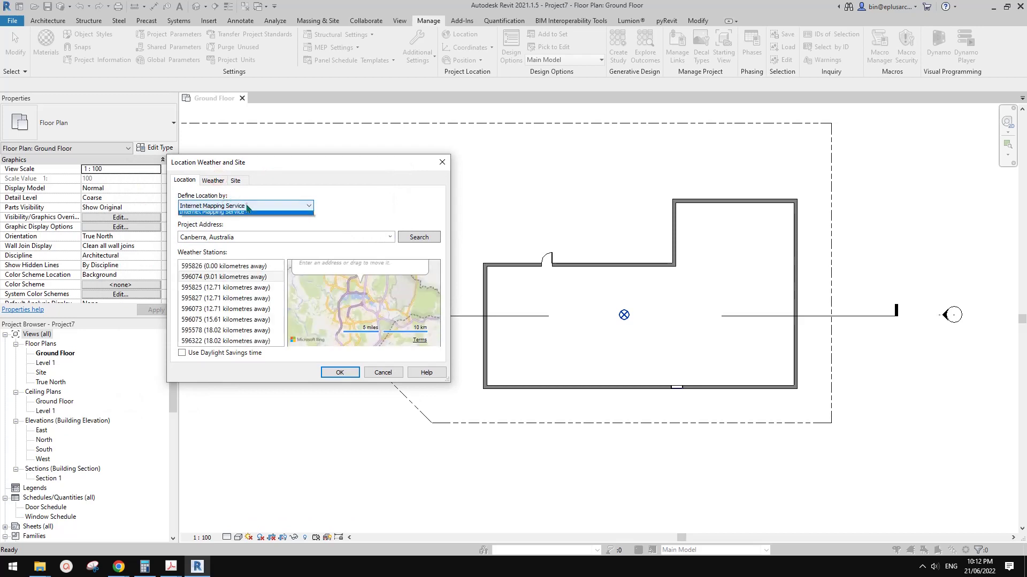
click(246, 205)
click(236, 180)
click(235, 180)
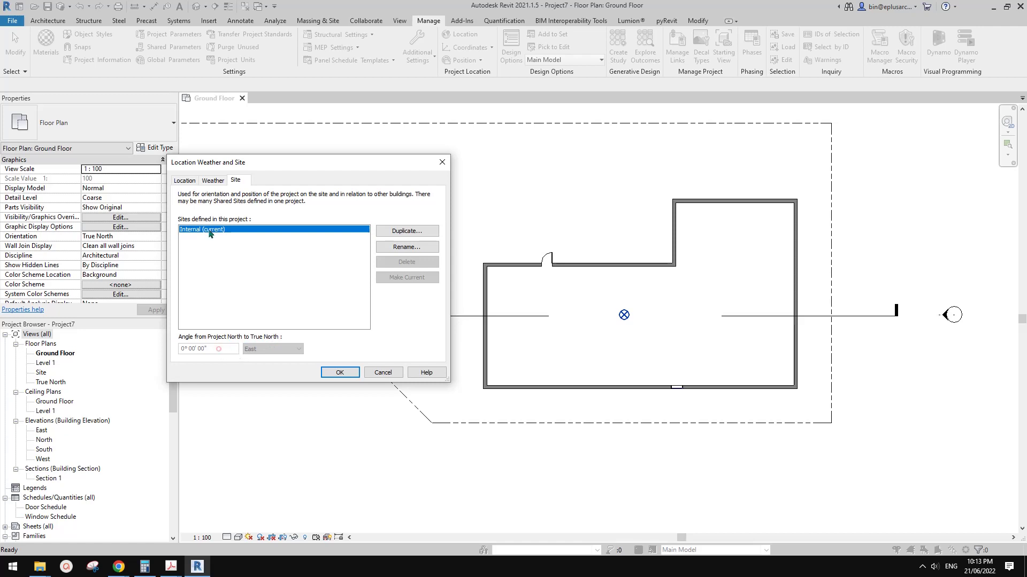
click(210, 180)
click(237, 182)
click(187, 181)
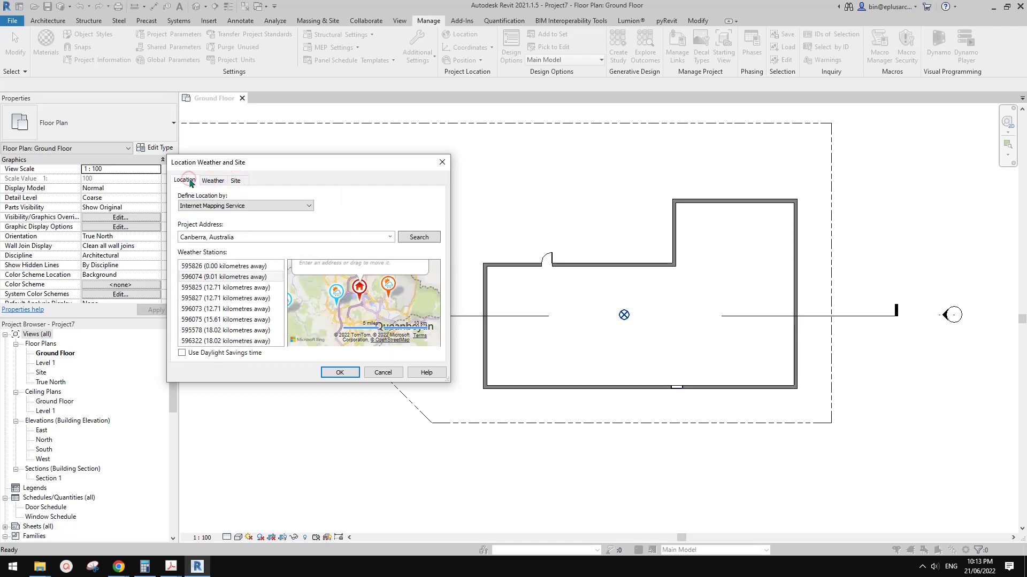
click(210, 181)
click(236, 181)
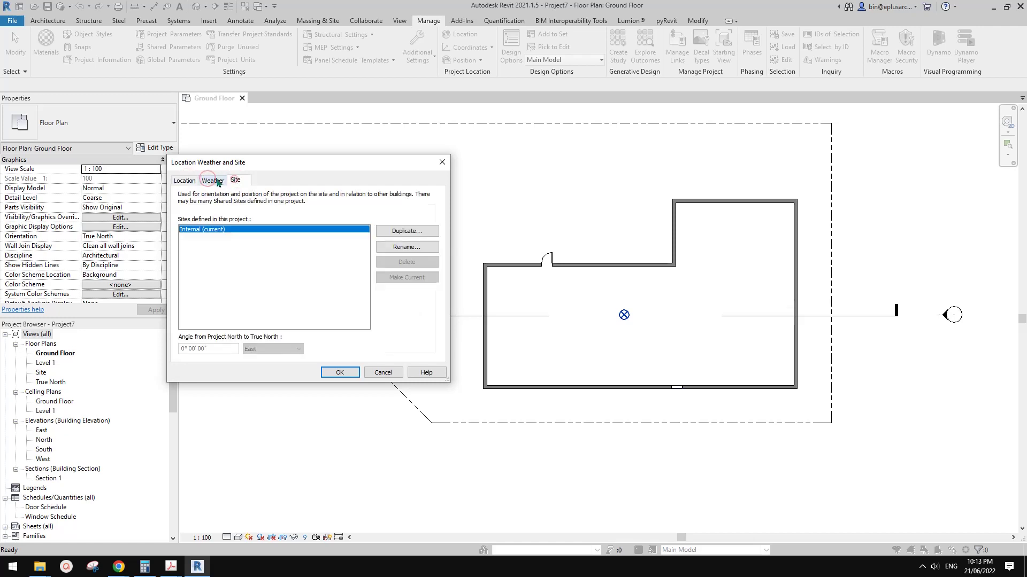
click(212, 181)
click(235, 182)
click(220, 181)
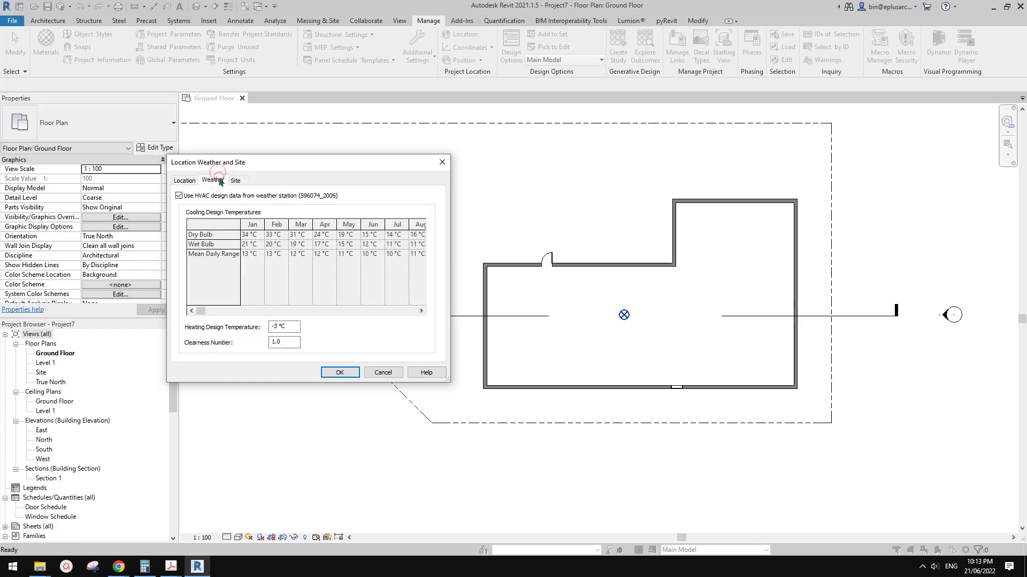
click(278, 342)
click(442, 162)
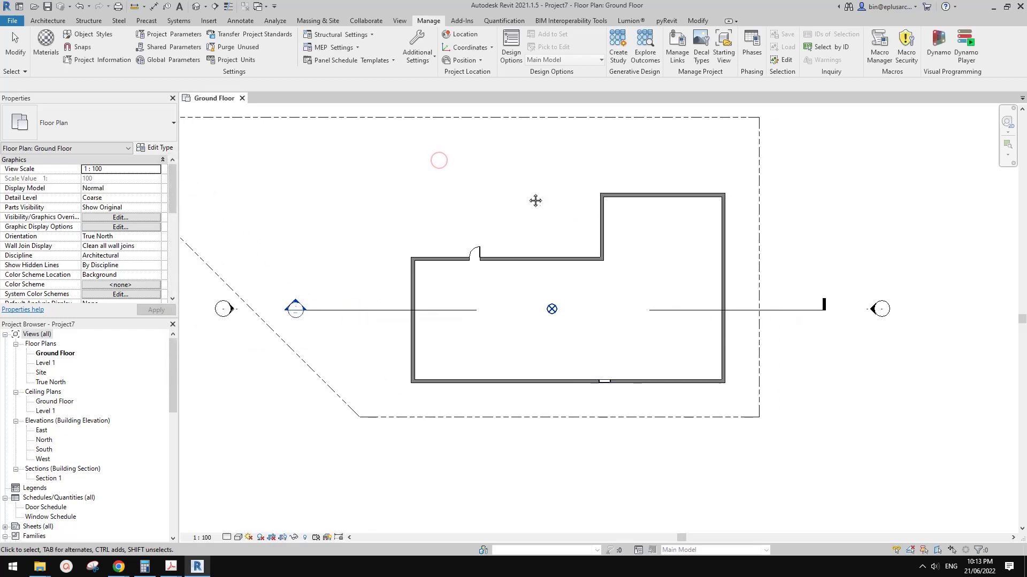
Switch to the Youtube Video Ideas/Suggestion notes in Google Docs and read the third item, "Rotate an existing project"
scroll(568, 229, down, 2)
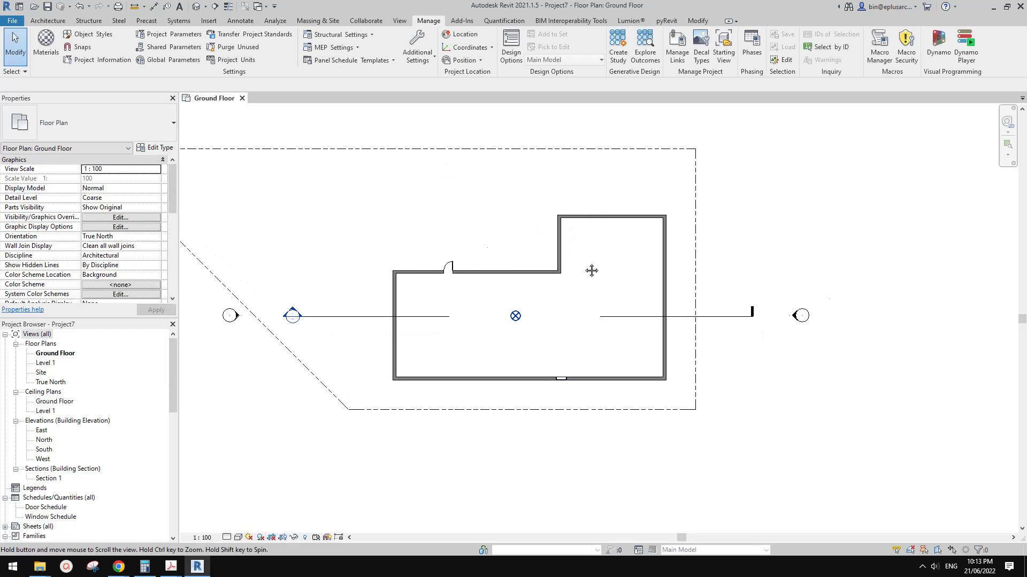
middle_drag(608, 289, 664, 283)
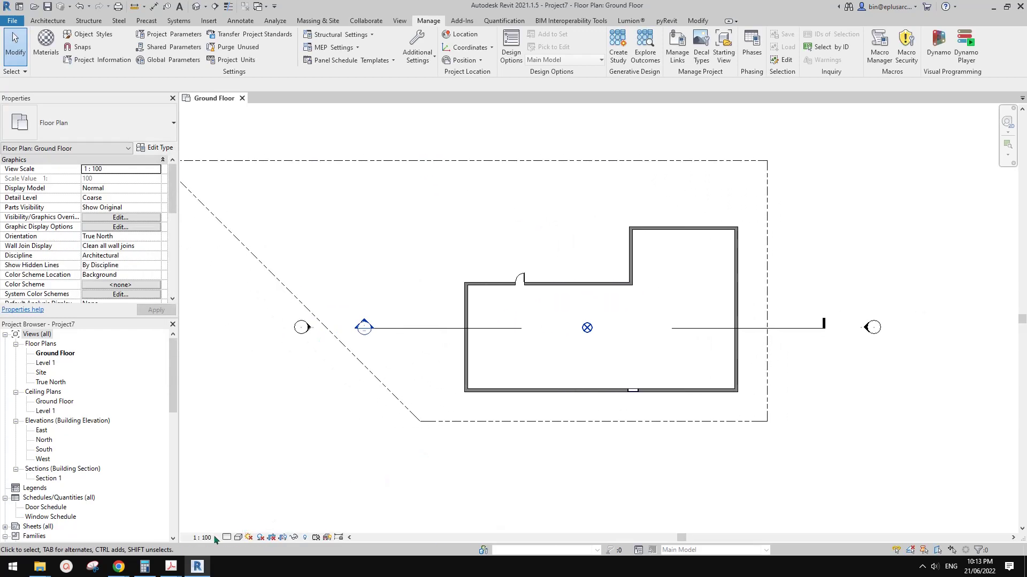
mouse_move(118, 566)
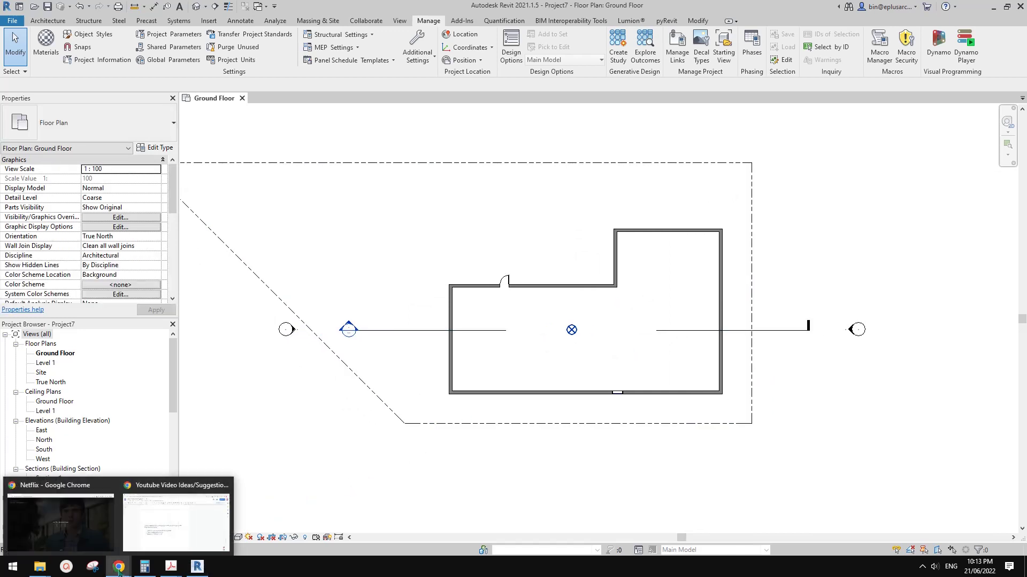
click(163, 530)
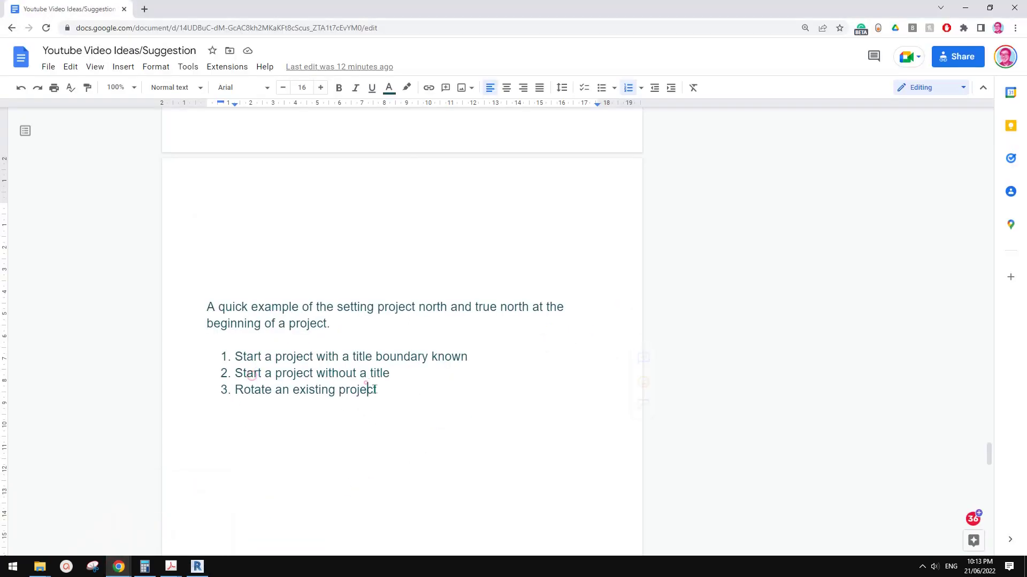
drag(377, 390, 236, 394)
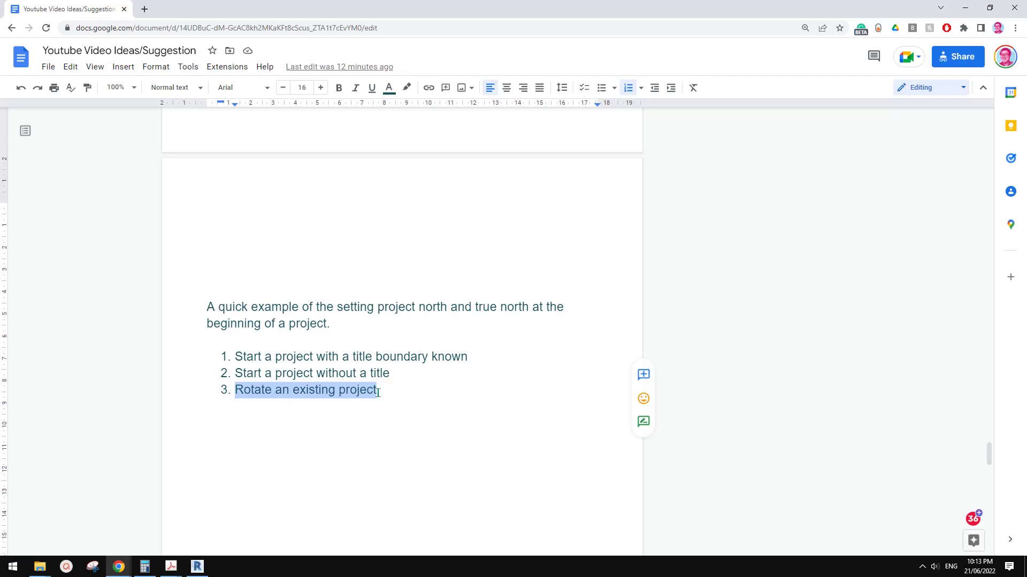
click(331, 403)
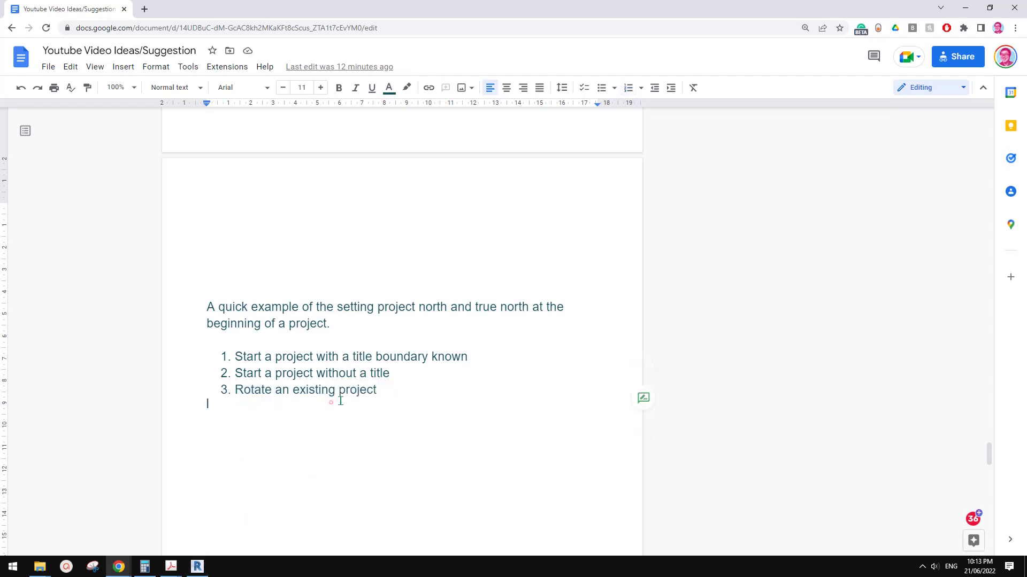
click(361, 391)
drag(377, 391, 235, 396)
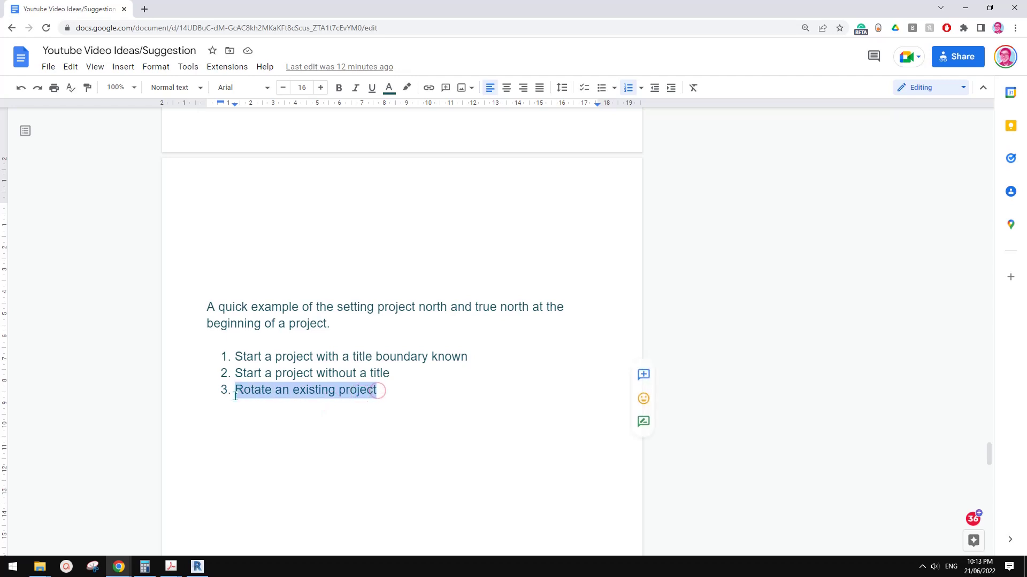
click(255, 413)
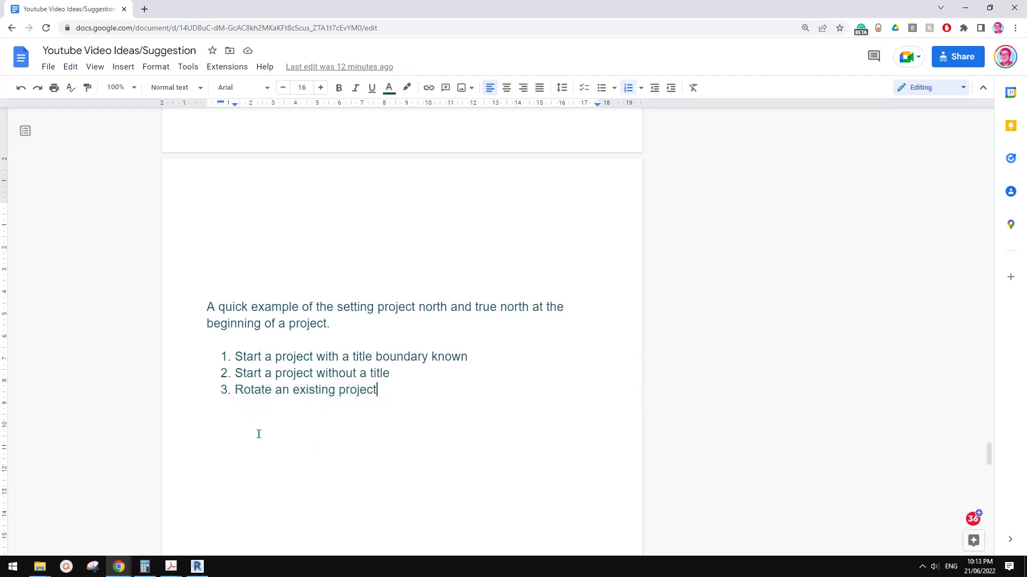
Return to Revit and set the project base point's Angle to True North to 45°
click(197, 566)
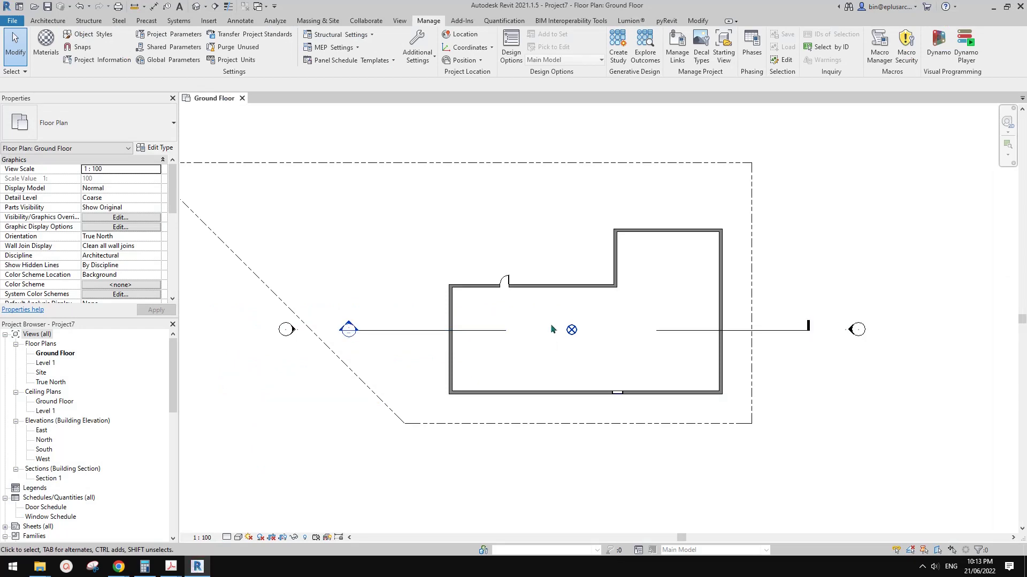
scroll(538, 290, down, 2)
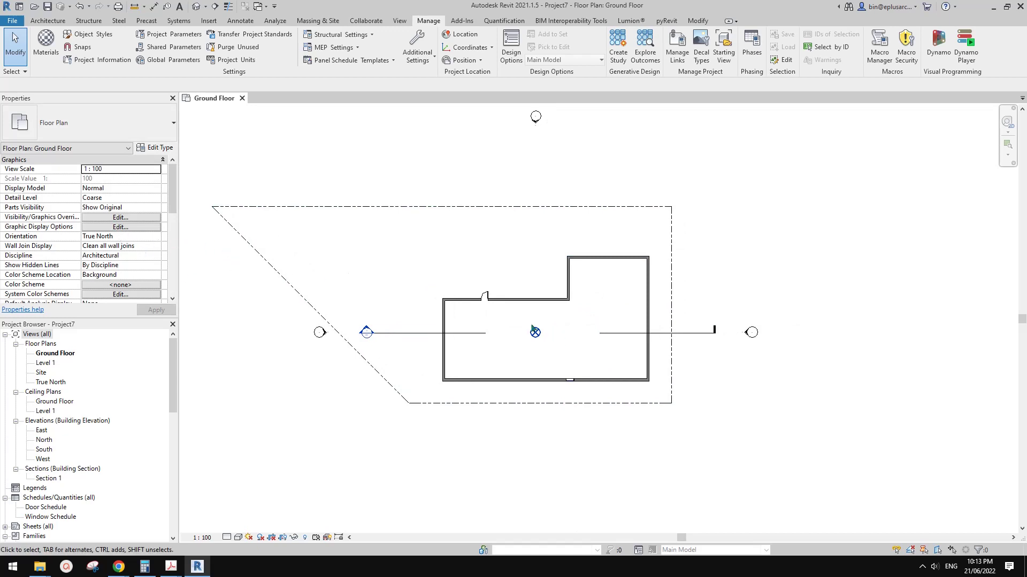
click(534, 331)
click(626, 337)
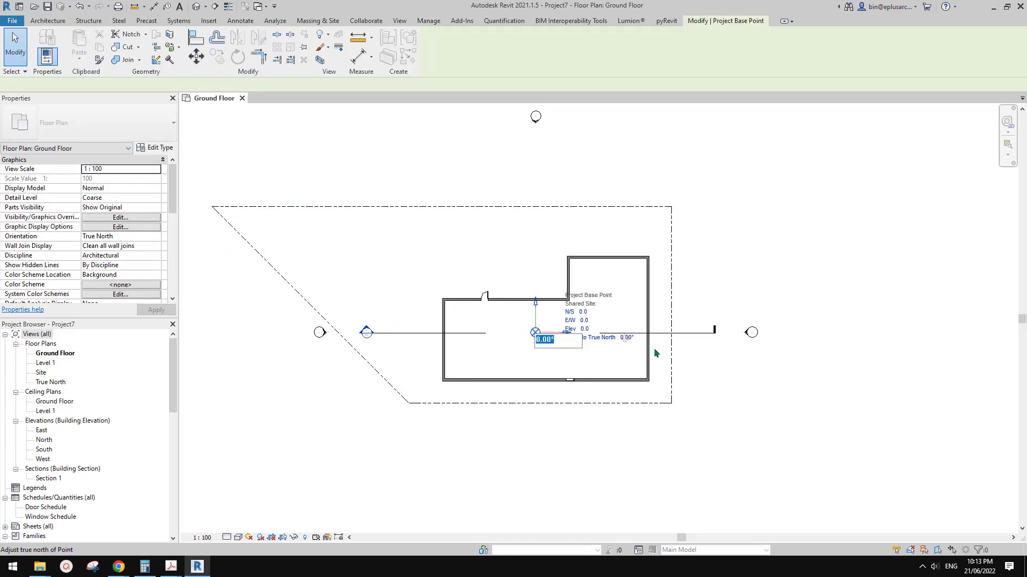
text(45)
key(Return)
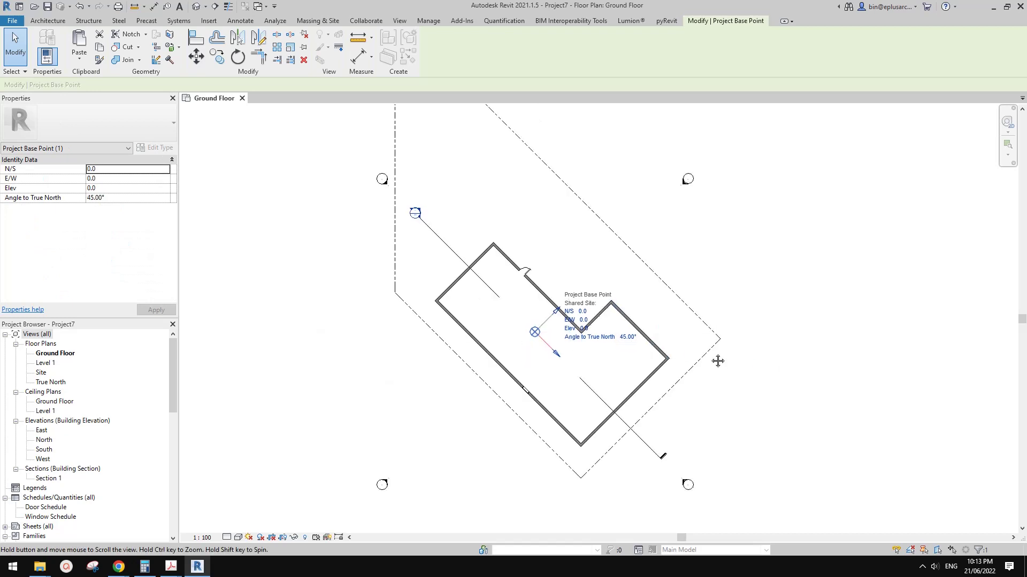
middle_drag(718, 361, 646, 397)
scroll(646, 396, down, 1)
key(Escape)
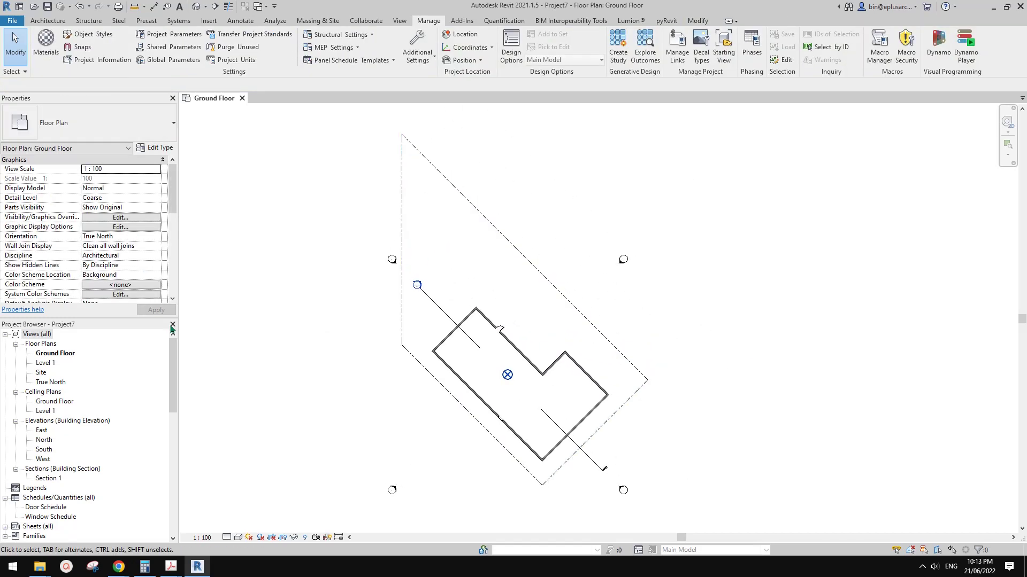
Set the Ground Floor view's orientation to Project North
click(158, 238)
click(156, 237)
click(104, 250)
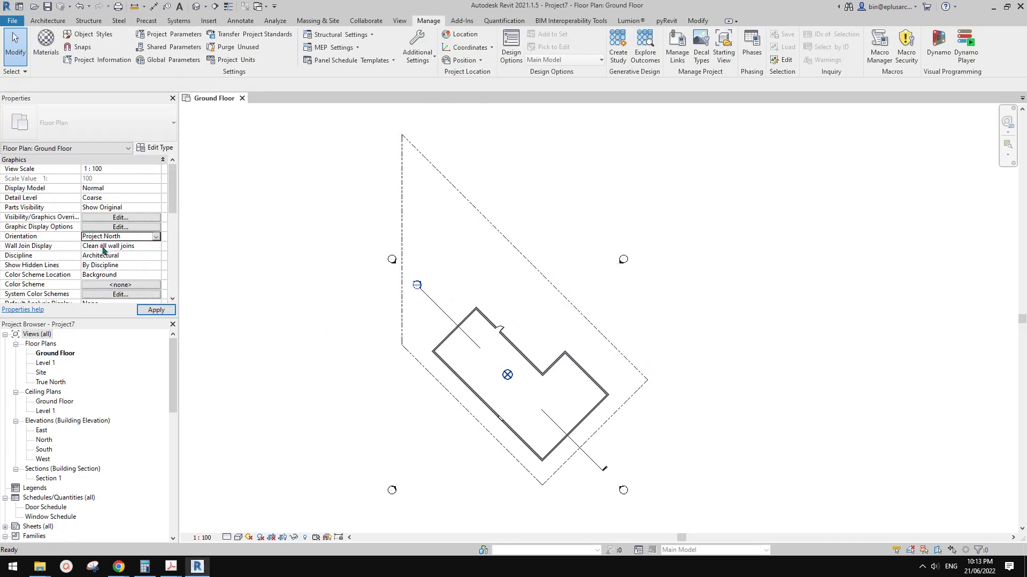
click(156, 310)
Edit the property line sketch so its upper-right corner moves outward and the adjoining side slants, and finish the sketch
double_click(603, 283)
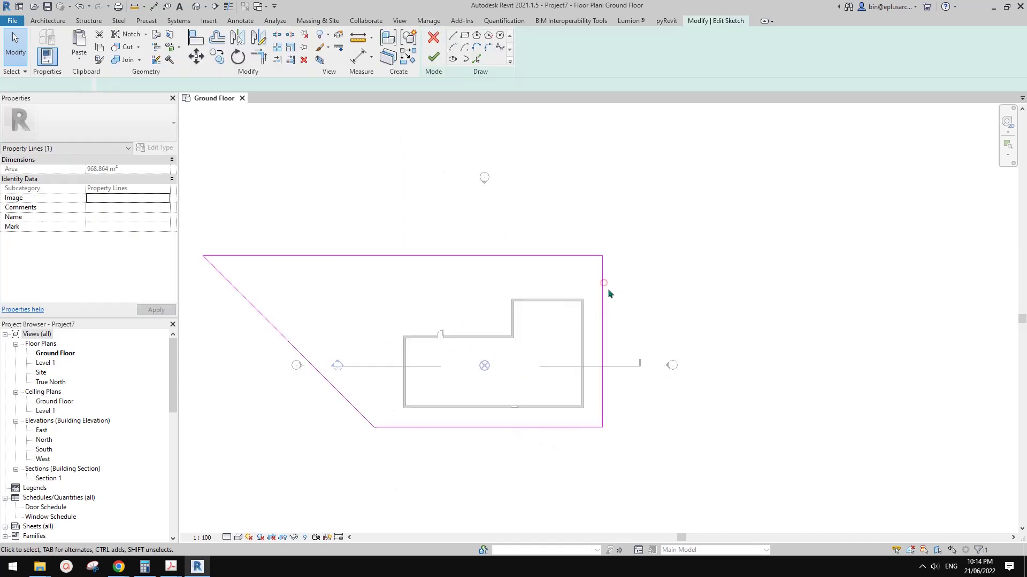
click(603, 260)
mouse_move(603, 256)
mouse_down()
mouse_move(633, 256)
mouse_move(624, 255)
mouse_up()
key(t)
key(r)
click(601, 255)
click(621, 272)
key(Escape)
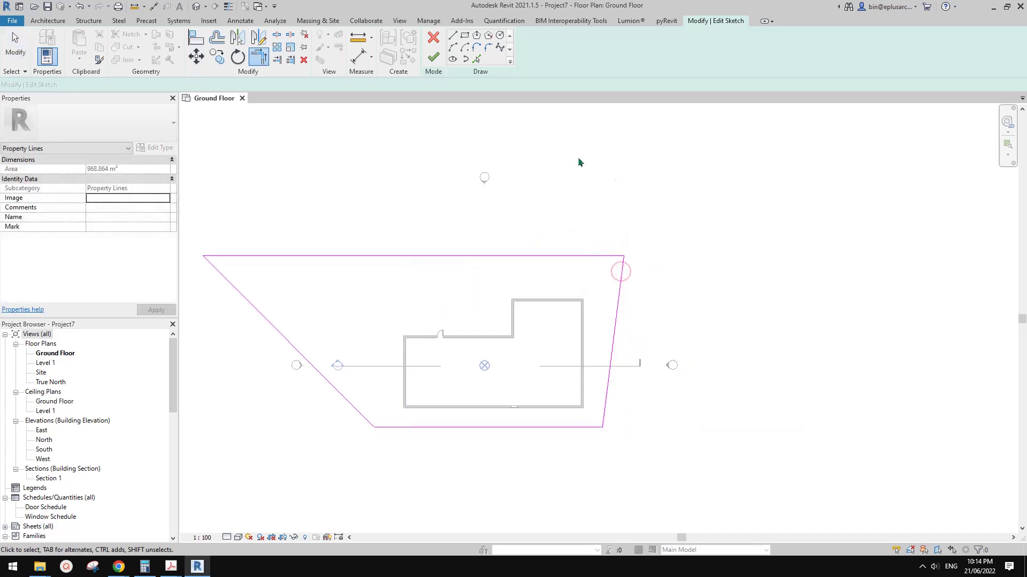
click(434, 57)
scroll(614, 190, up, 2)
key(Escape)
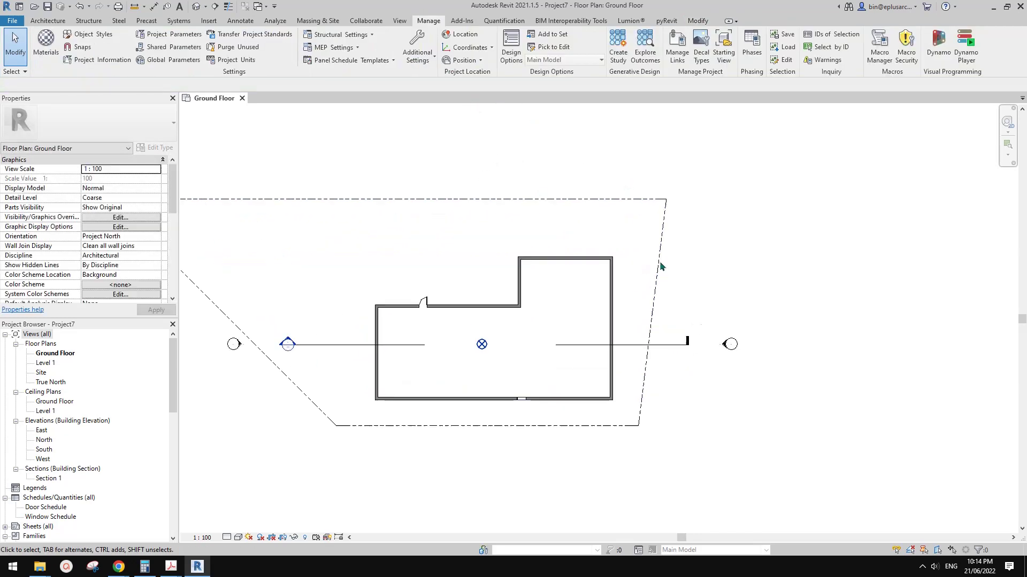
Examine how the slanted property boundary relates to the building walls on the Ground Floor plan
middle_drag(662, 265, 696, 252)
scroll(684, 288, up, 1)
middle_drag(679, 308, 687, 298)
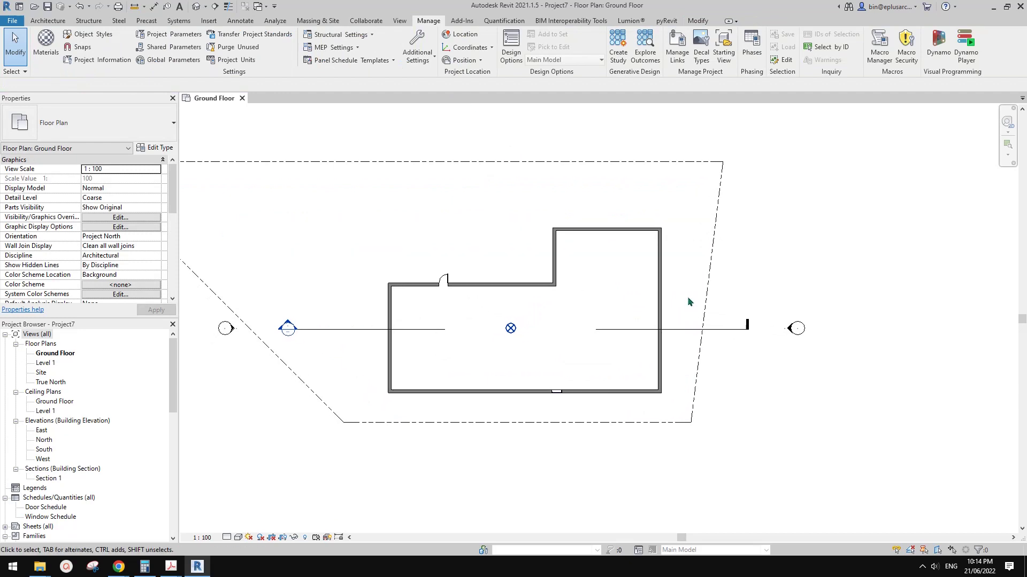
scroll(687, 299, down, 2)
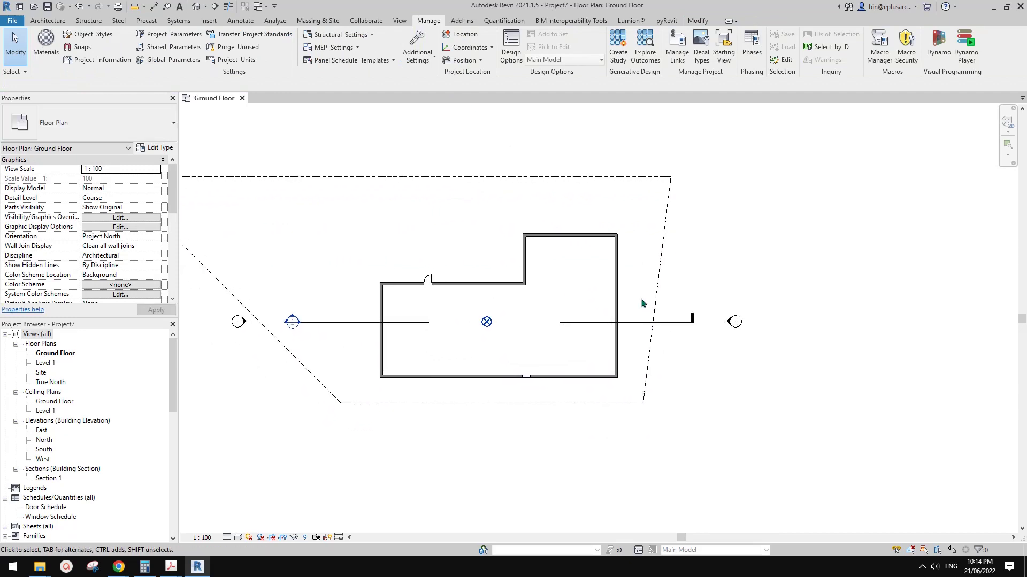
middle_drag(642, 302, 663, 334)
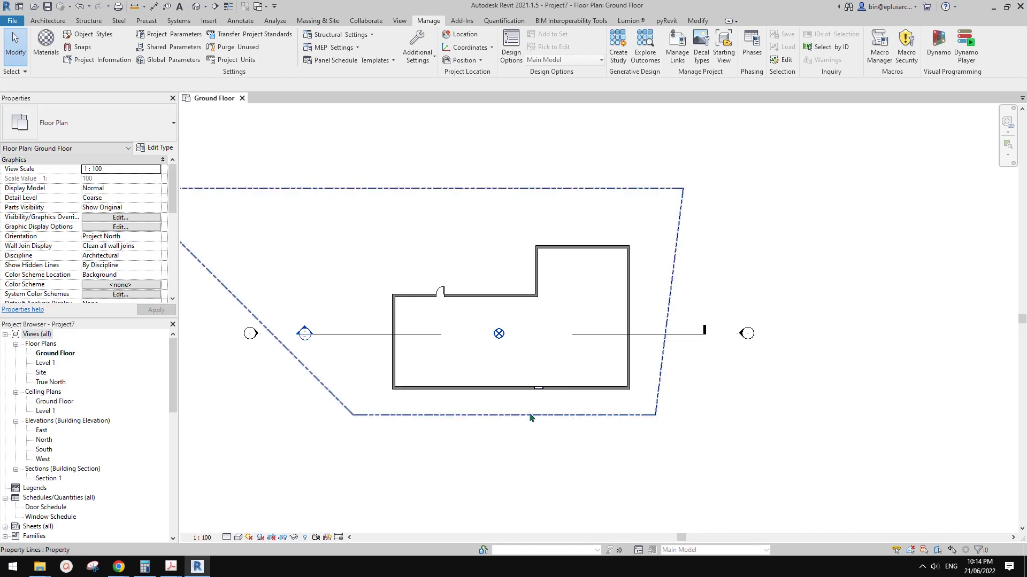
mouse_move(642, 306)
middle_down()
mouse_move(628, 306)
mouse_move(644, 306)
middle_up()
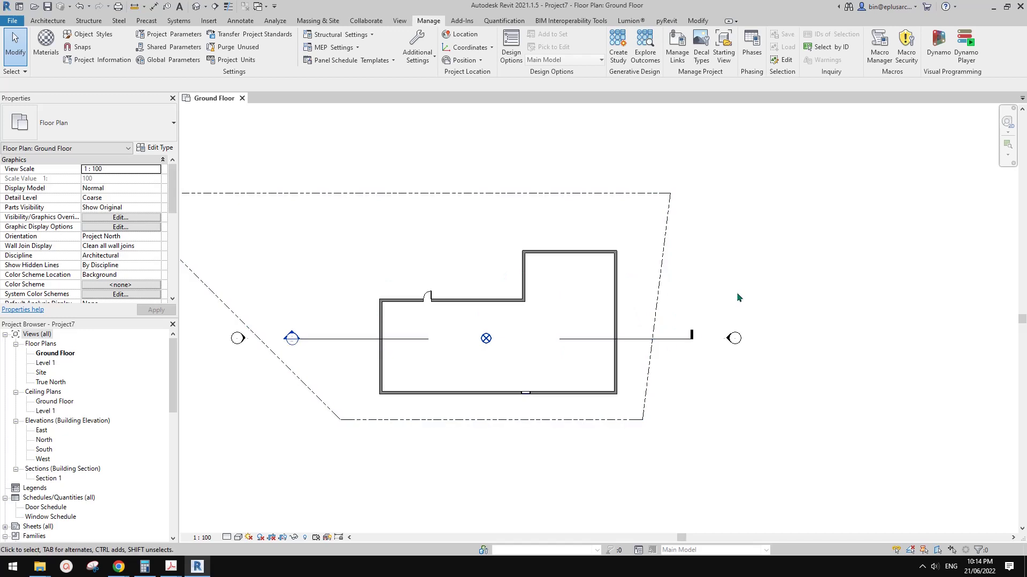
scroll(737, 295, down, 2)
middle_drag(677, 323, 697, 308)
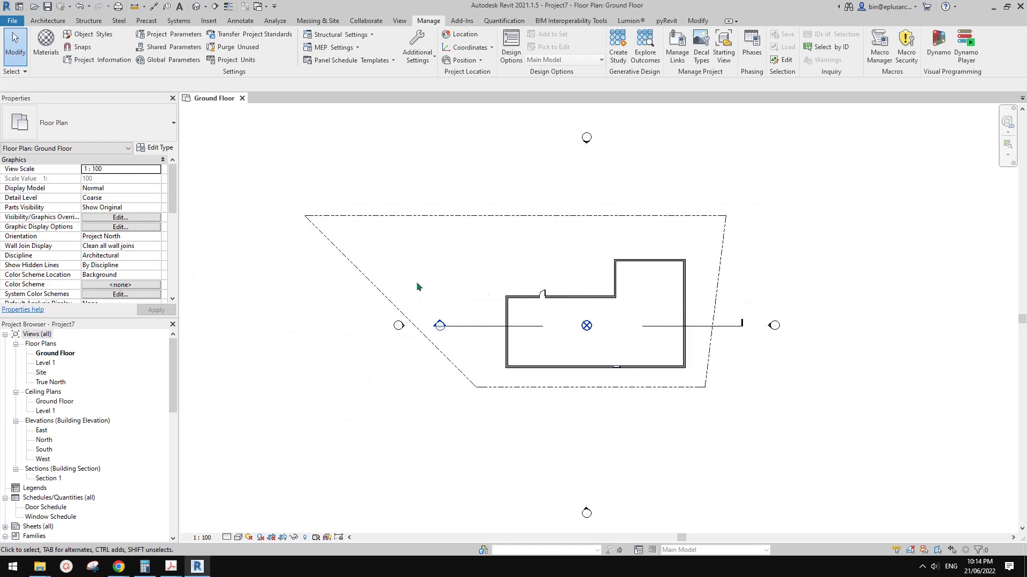
Set the view's orientation to True North to check the rotated layout, and return it to Project North
click(155, 236)
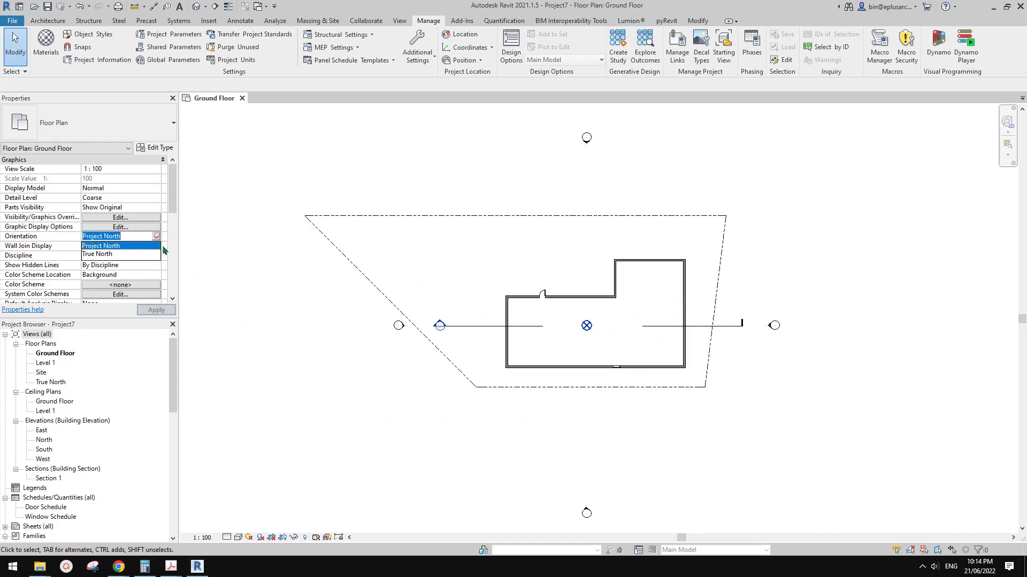
click(134, 255)
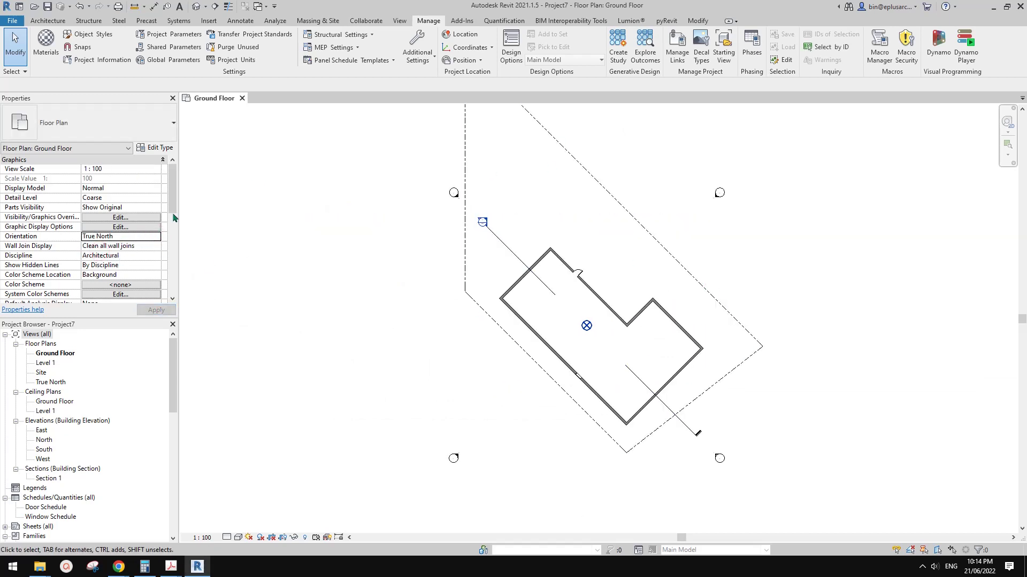
click(156, 237)
click(134, 246)
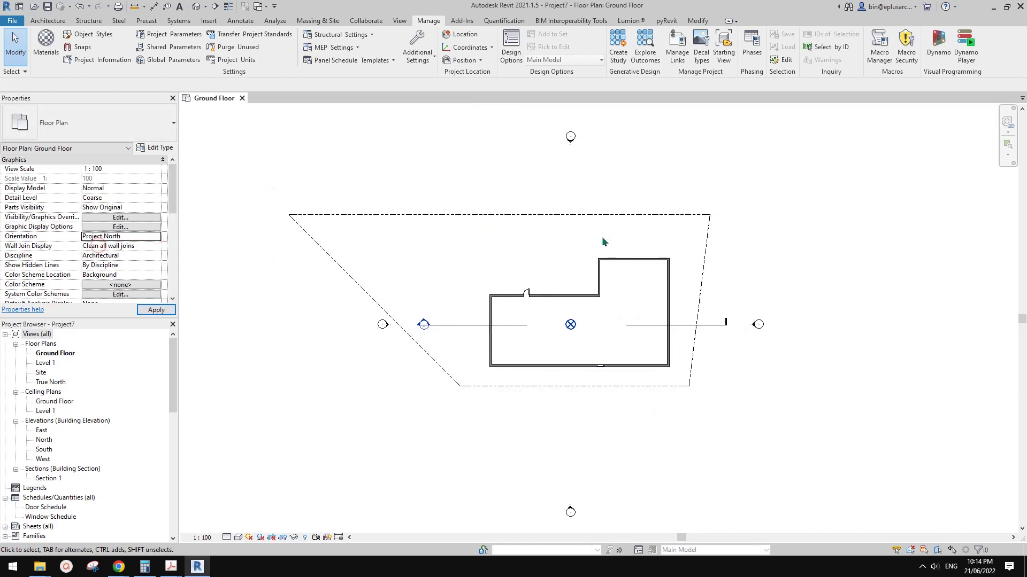
scroll(687, 292, up, 3)
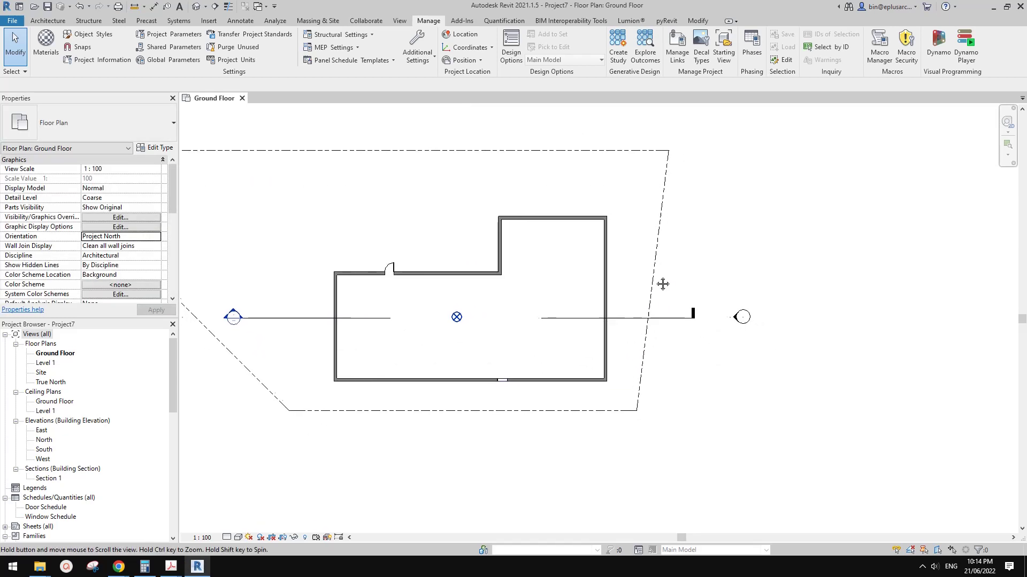
key(l)
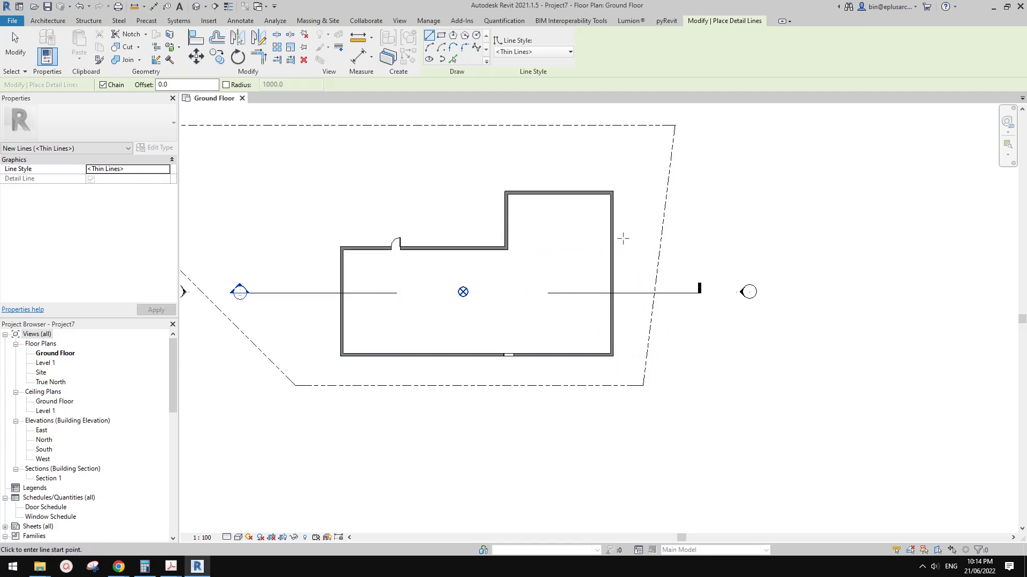
click(606, 356)
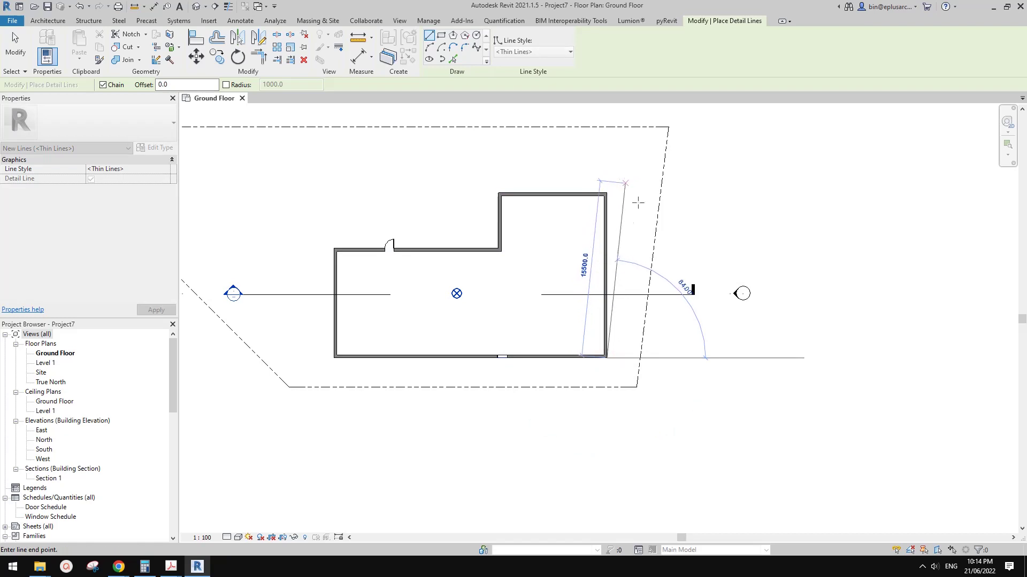
scroll(620, 177, up, 1)
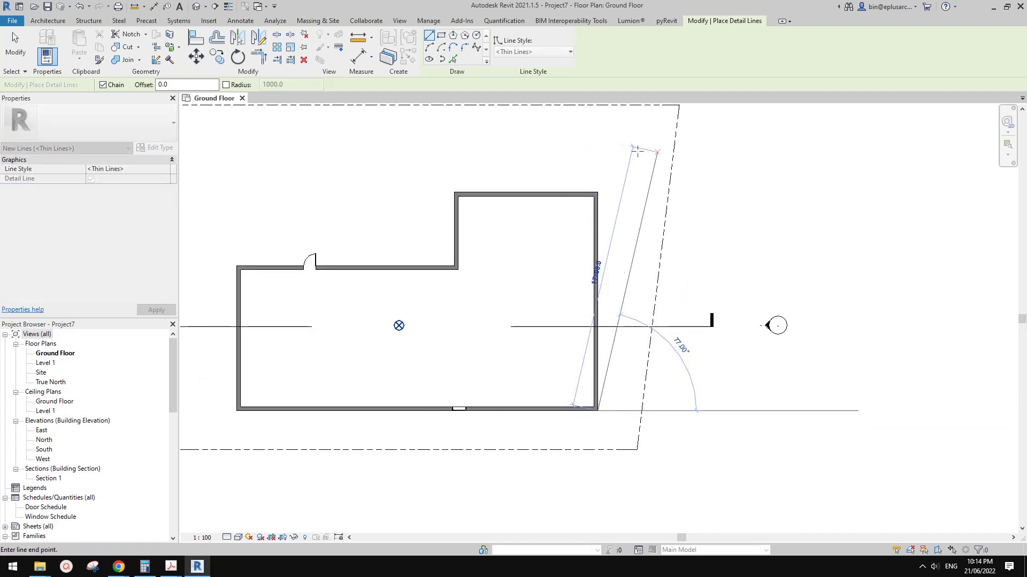
key(Escape)
key(Escape)
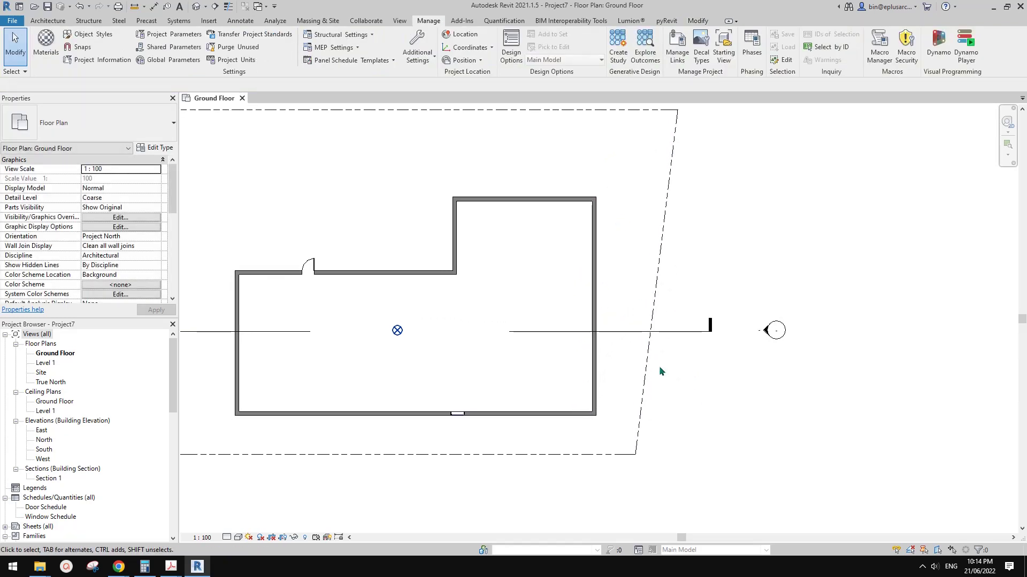
key(l)
key(d)
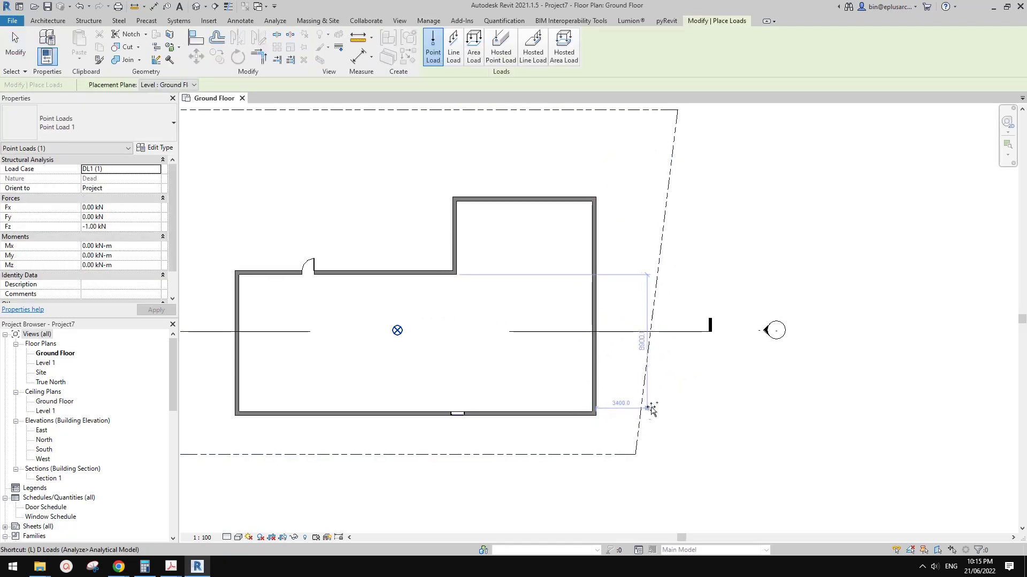
key(Escape)
Draw a detail line about 16800 mm long over the slanted property boundary beside the building
key(d)
key(l)
click(640, 421)
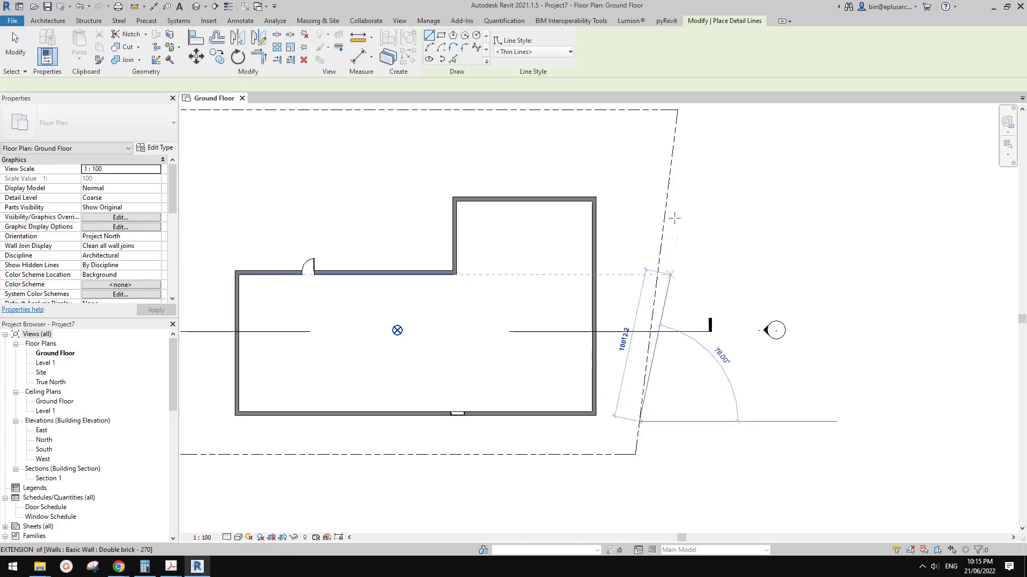
click(670, 171)
key(Escape)
middle_drag(671, 260, 672, 228)
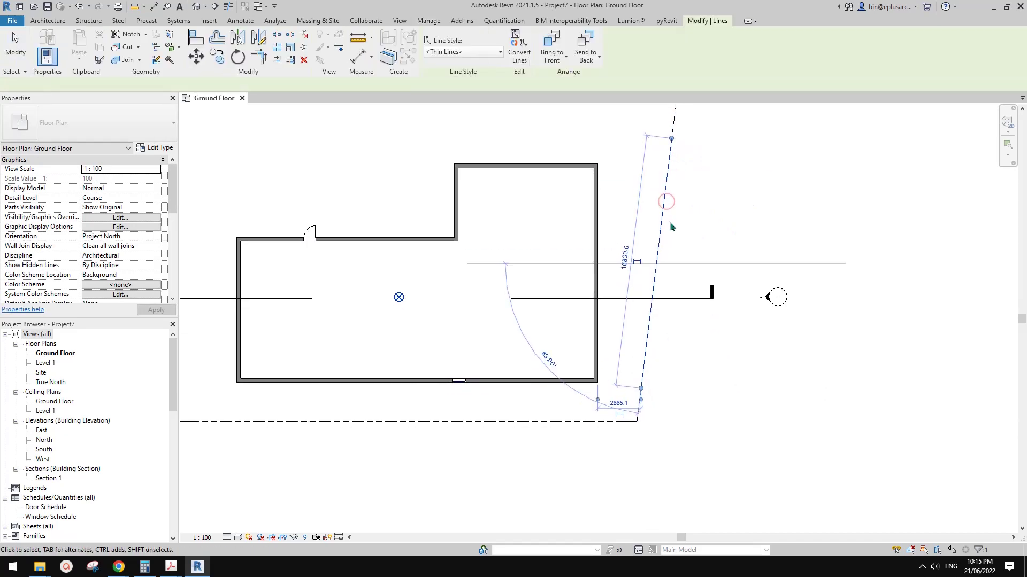
Move the detail line off the slanted boundary so it passes through the building's lower-right outer wall corner
key(m)
key(v)
click(648, 332)
scroll(595, 391, up, 3)
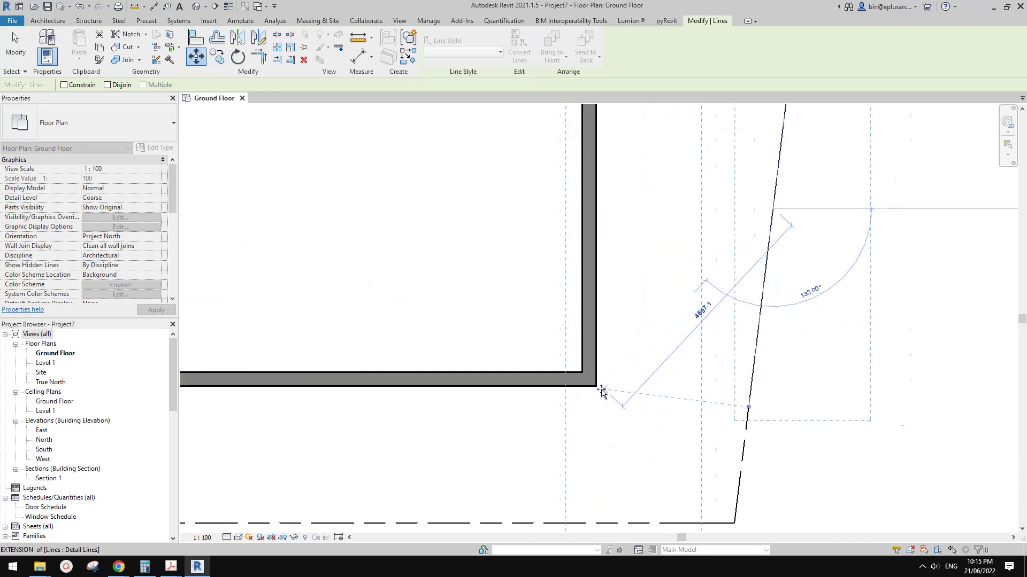
click(595, 386)
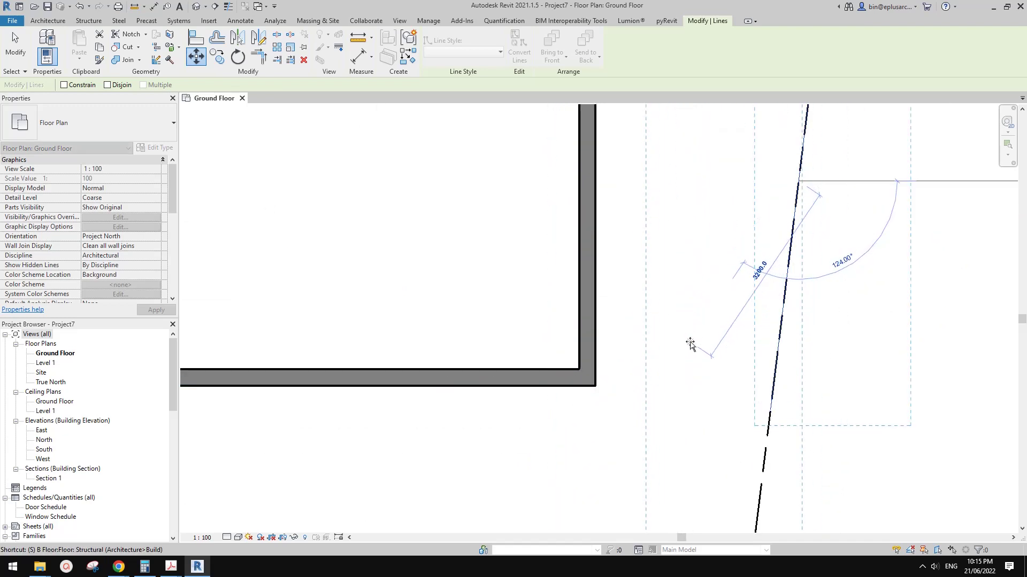
click(596, 386)
click(814, 270)
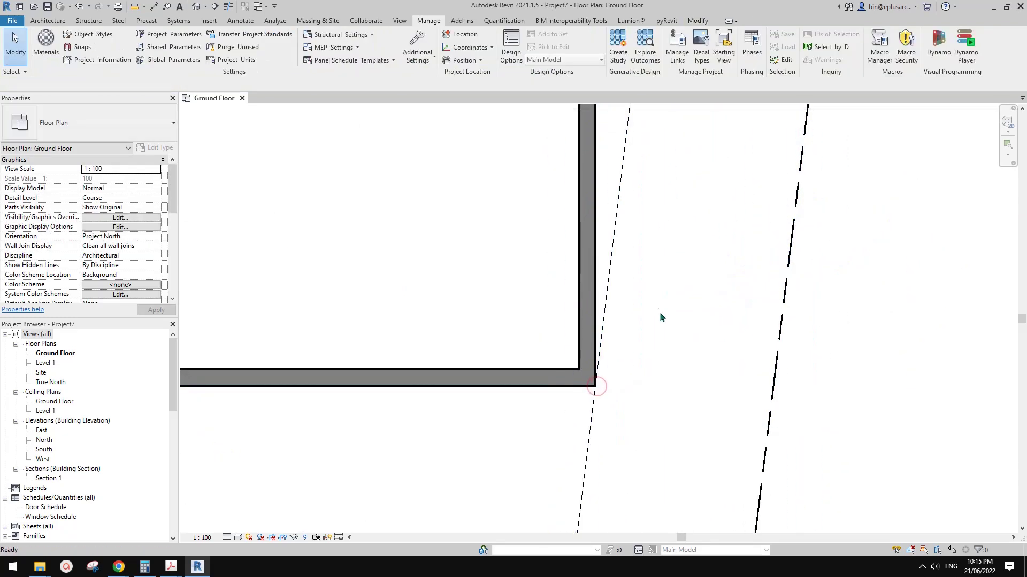
Try an angular dimension between the building's right-hand wall and the detail line, and delete it
scroll(649, 325, down, 4)
middle_drag(663, 305, 660, 353)
click(698, 258)
middle_drag(669, 224, 667, 299)
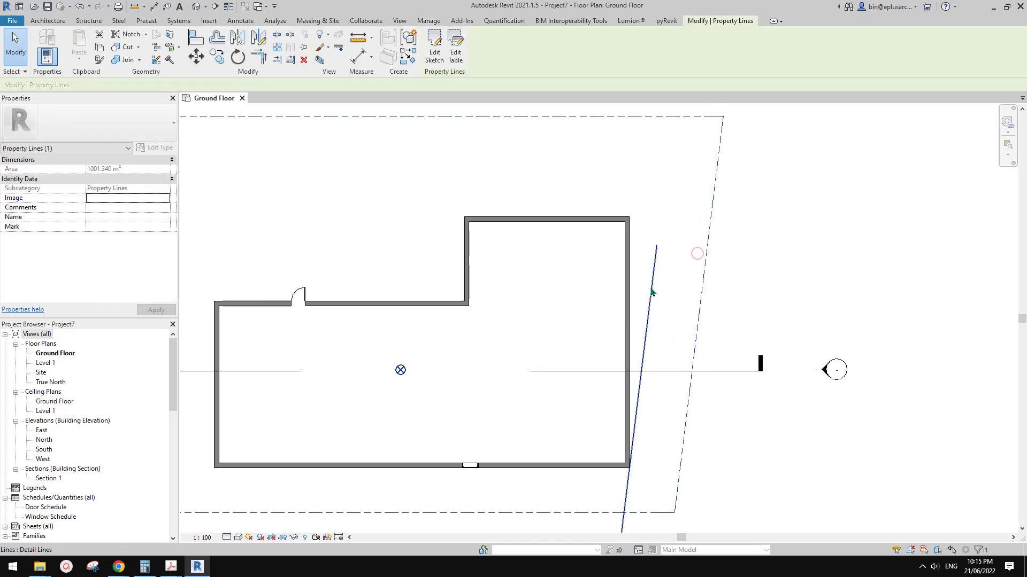
key(Escape)
key(d)
key(i)
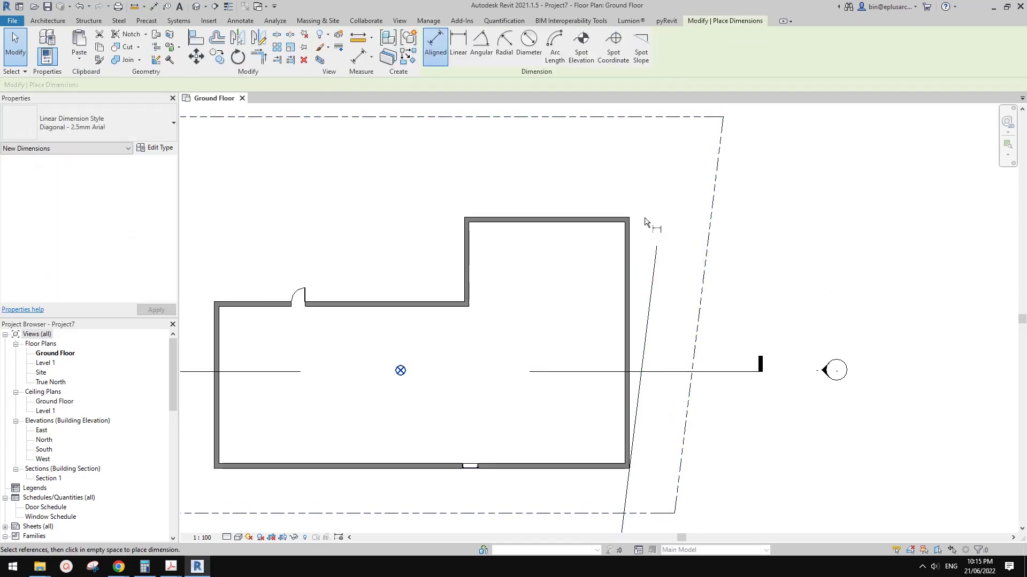
click(481, 45)
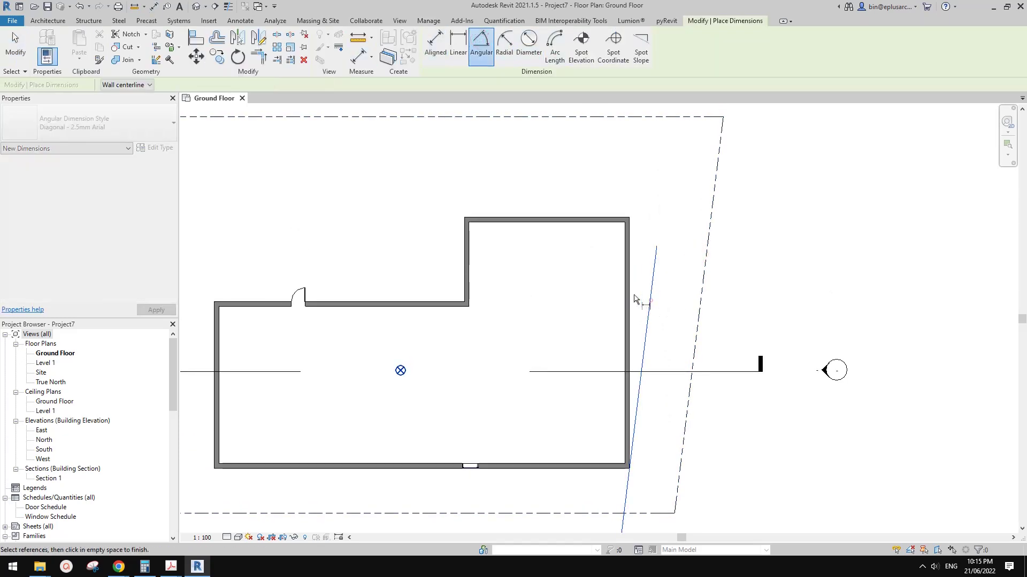
scroll(637, 275, up, 2)
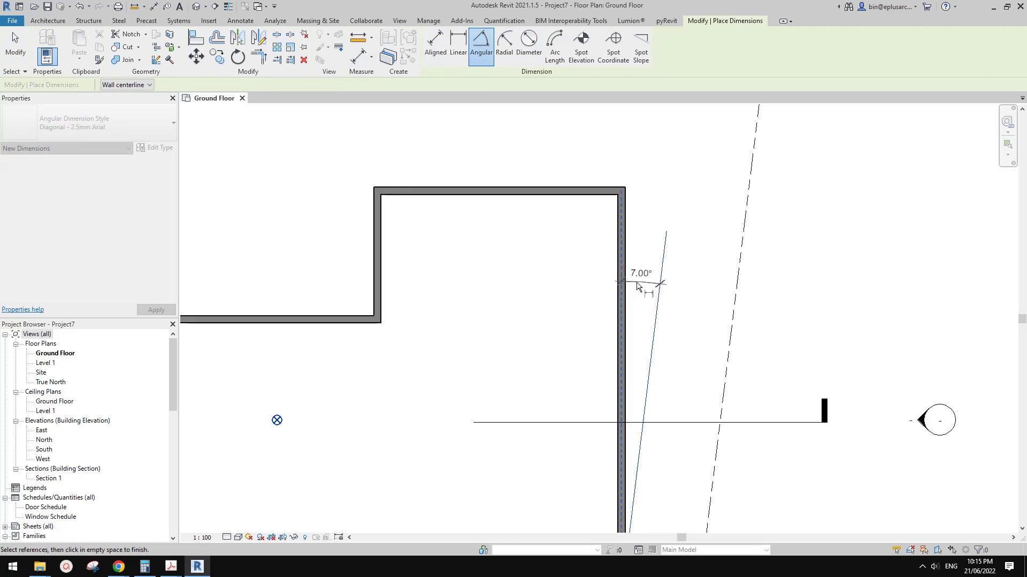
scroll(637, 286, down, 2)
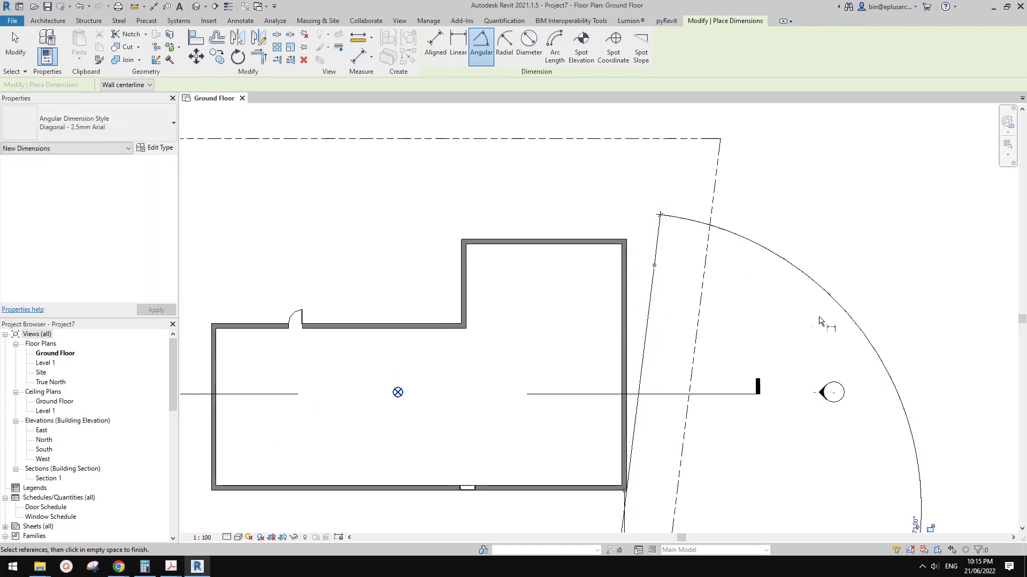
scroll(821, 342, down, 1)
middle_drag(821, 342, 758, 275)
key(Escape)
key(Escape)
click(644, 167)
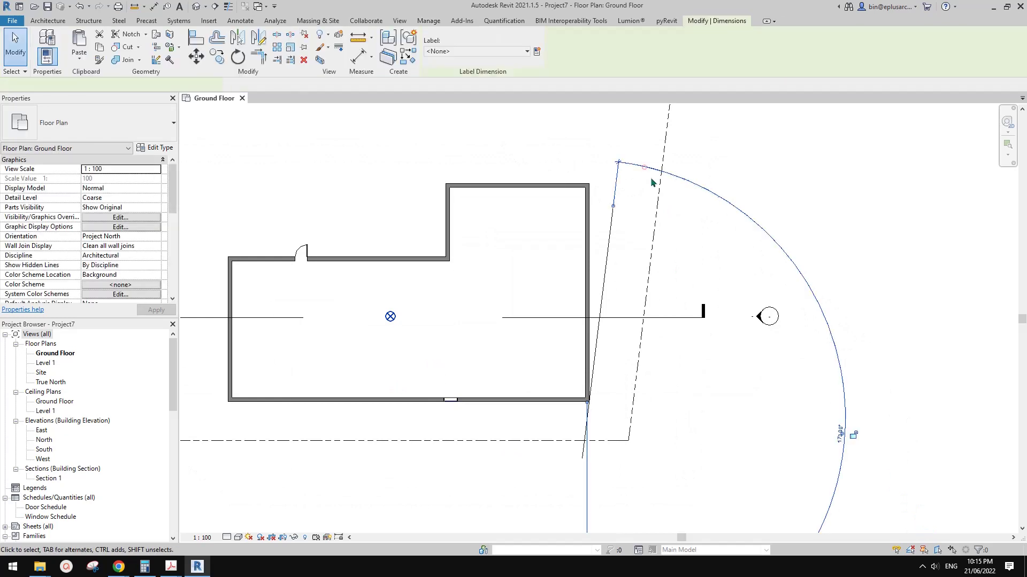
key(Delete)
Add an angular dimension between the building's right-hand wall and the slanted detail line, placed just above the wall's upper end
key(d)
key(i)
click(498, 41)
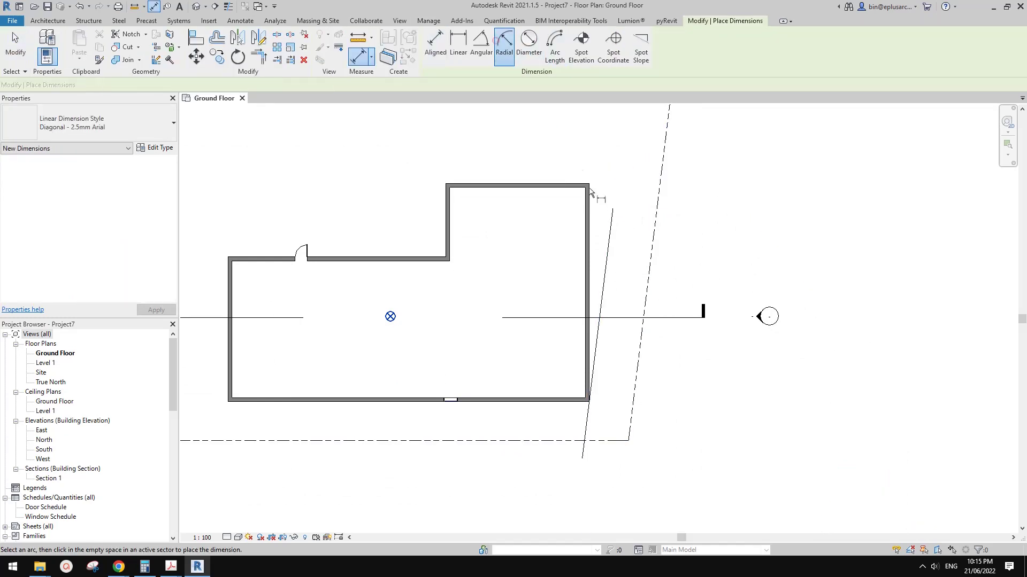
click(482, 48)
click(591, 206)
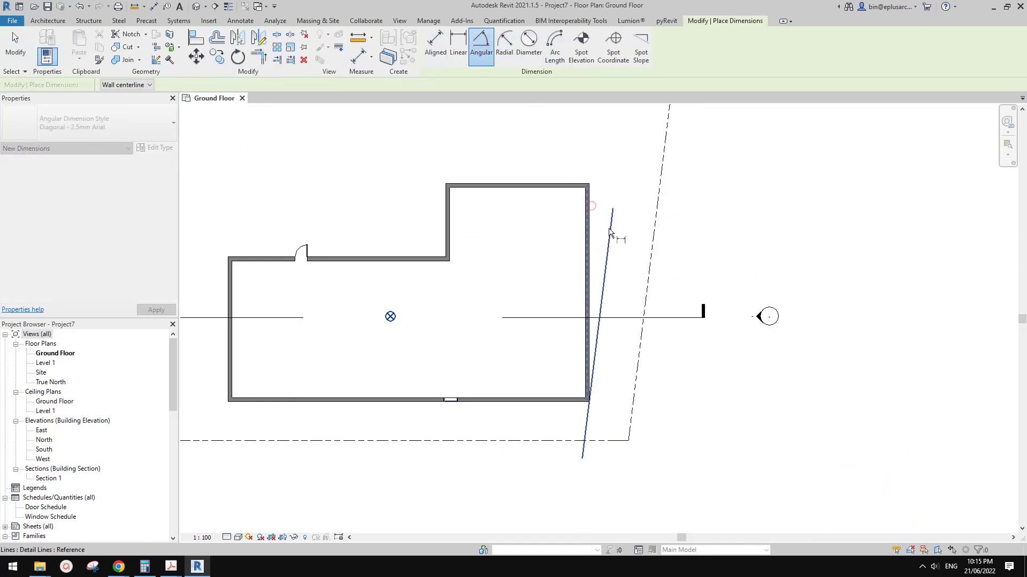
click(609, 229)
scroll(616, 174, up, 2)
click(613, 165)
key(Escape)
key(Escape)
click(595, 161)
scroll(624, 244, down, 1)
middle_drag(624, 244, 697, 258)
scroll(752, 211, down, 1)
key(Escape)
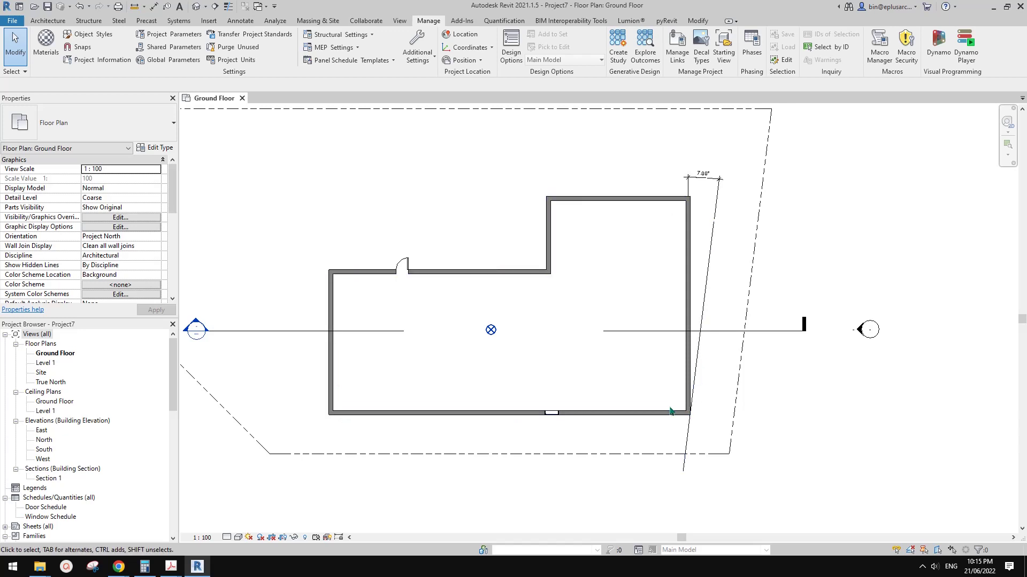
Set the Ground Floor view's orientation to True North
middle_drag(679, 437, 676, 444)
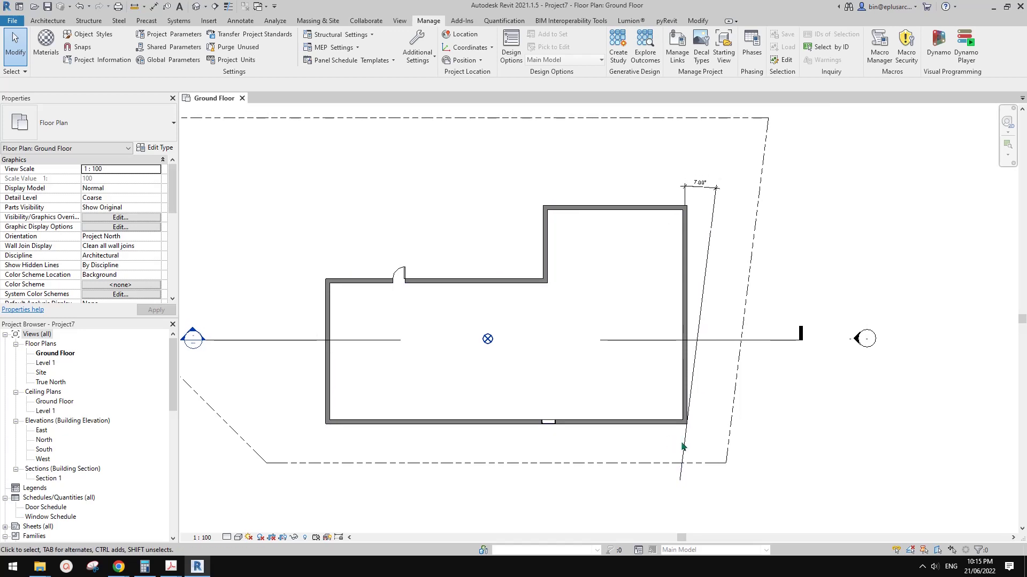
click(745, 387)
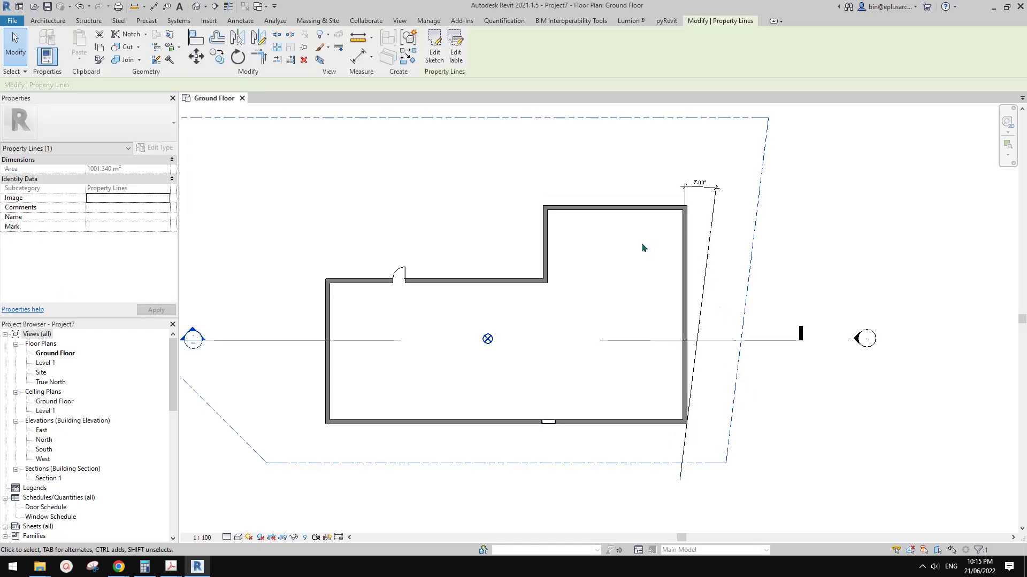
scroll(646, 244, down, 2)
key(Escape)
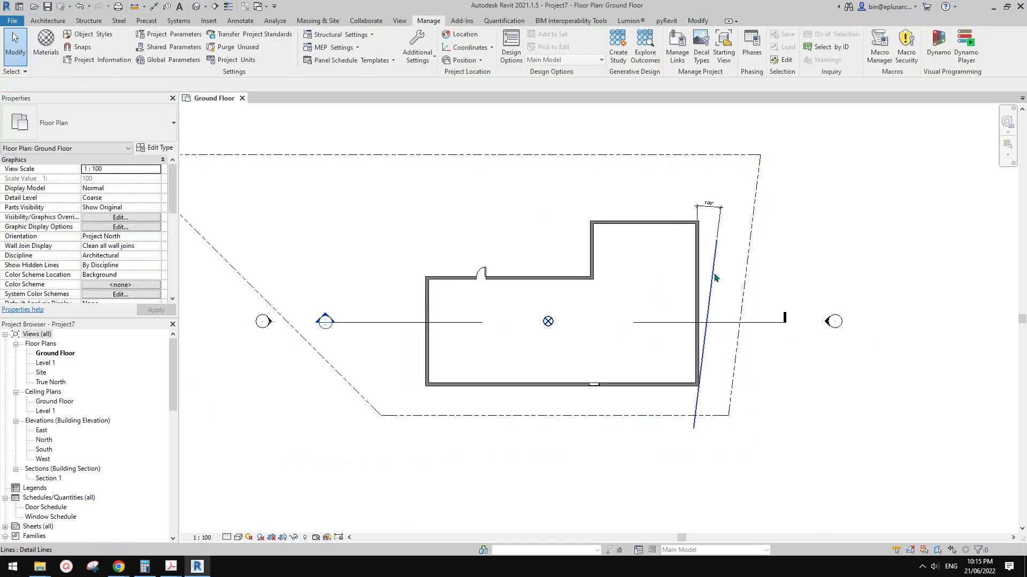
middle_drag(714, 274, 715, 279)
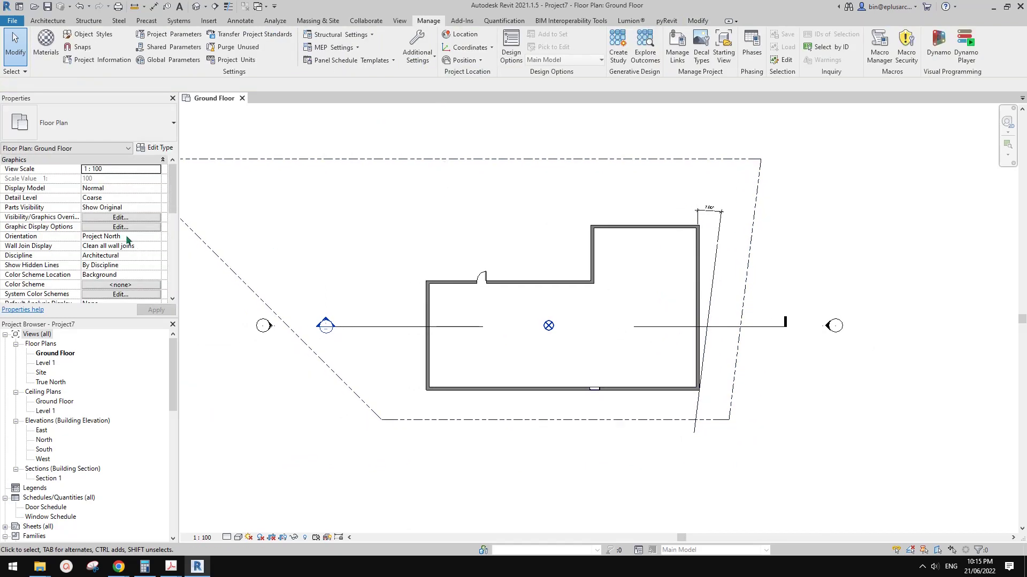
click(156, 238)
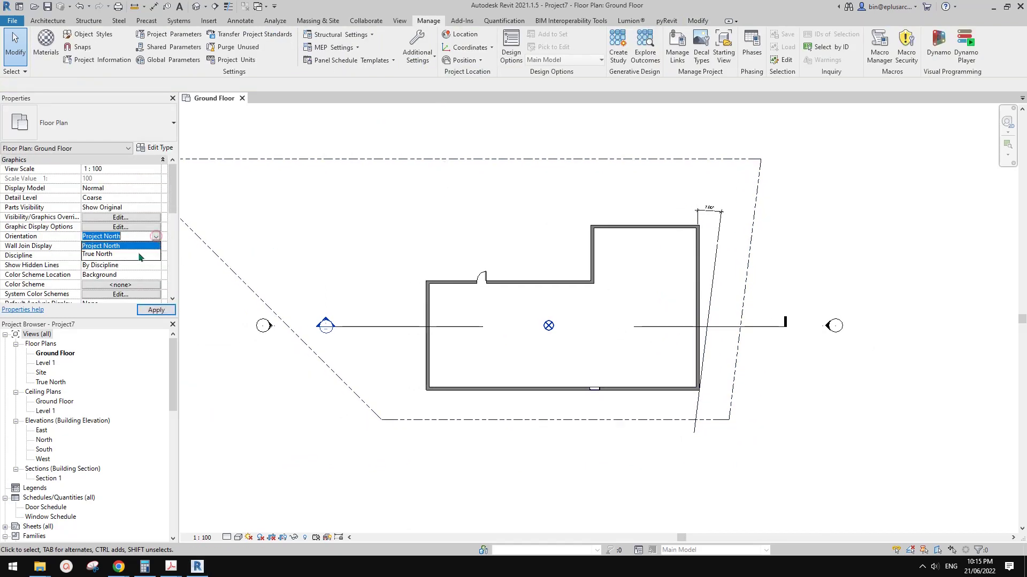
click(107, 255)
middle_drag(613, 374, 574, 275)
scroll(575, 276, up, 1)
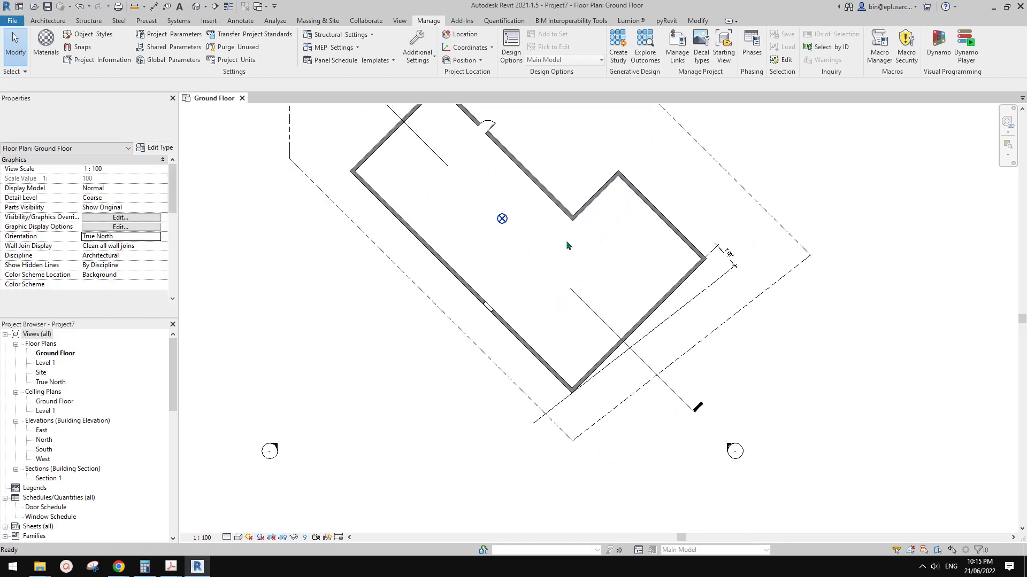
Rotate True North by 7° about the wall corner where the detail line crosses, from the detail line to the adjoining wall face
click(470, 61)
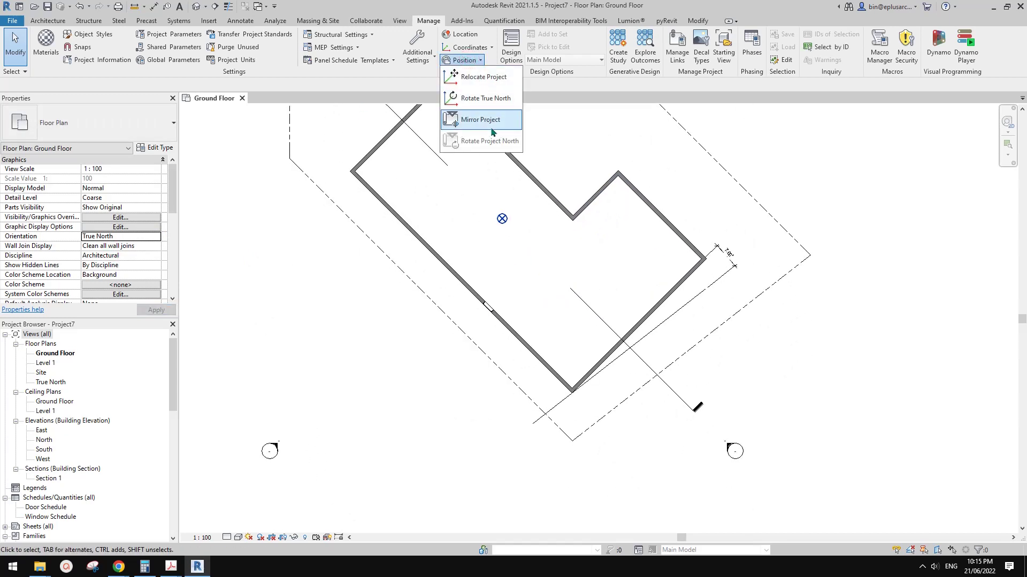
click(486, 100)
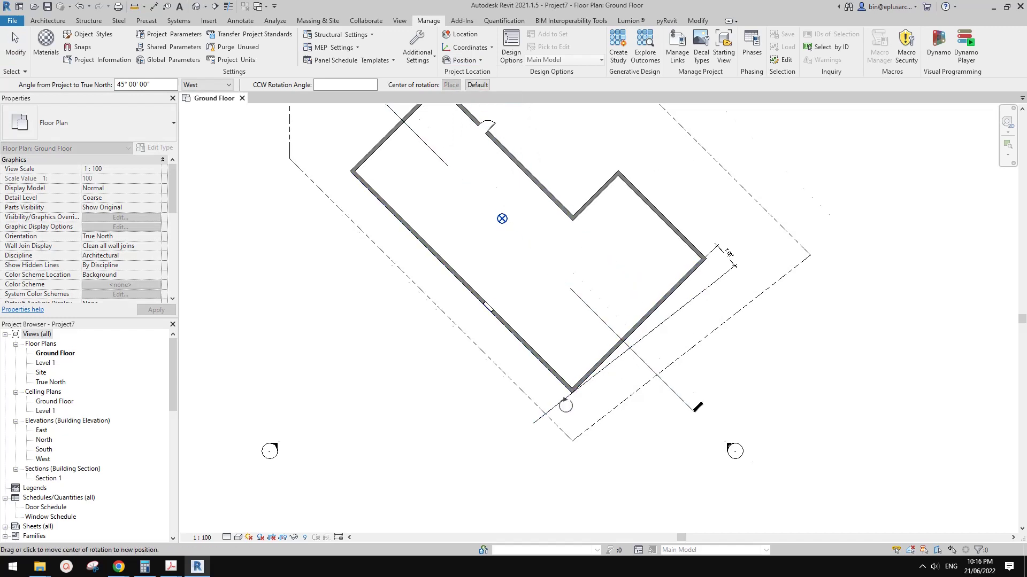
scroll(571, 393, up, 4)
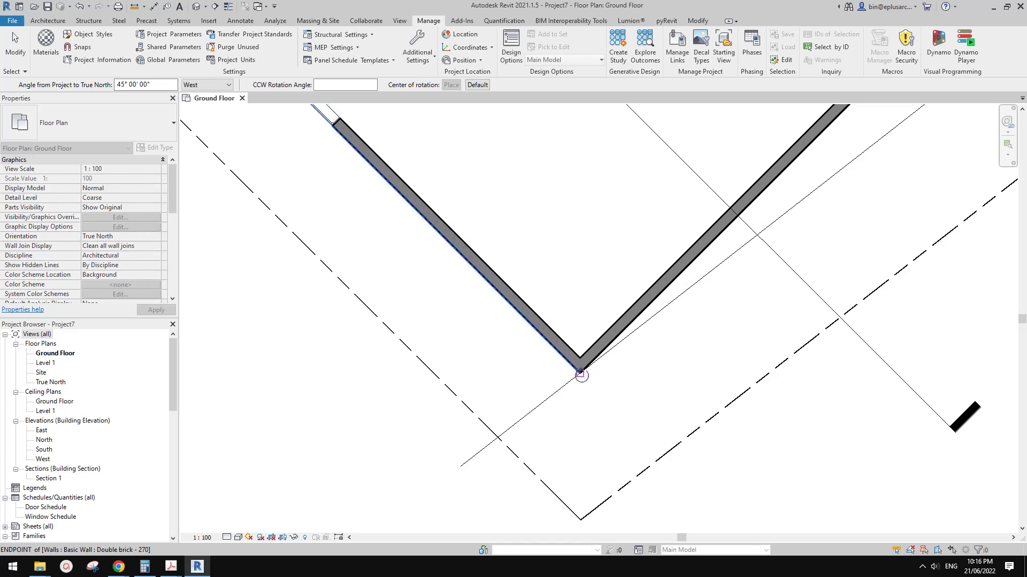
scroll(588, 369, down, 3)
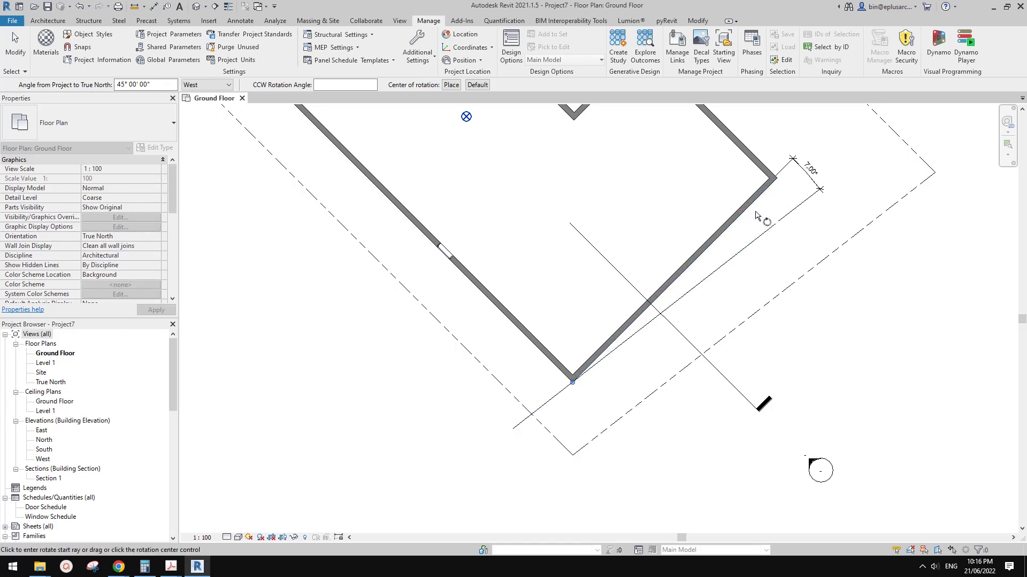
scroll(755, 219, up, 1)
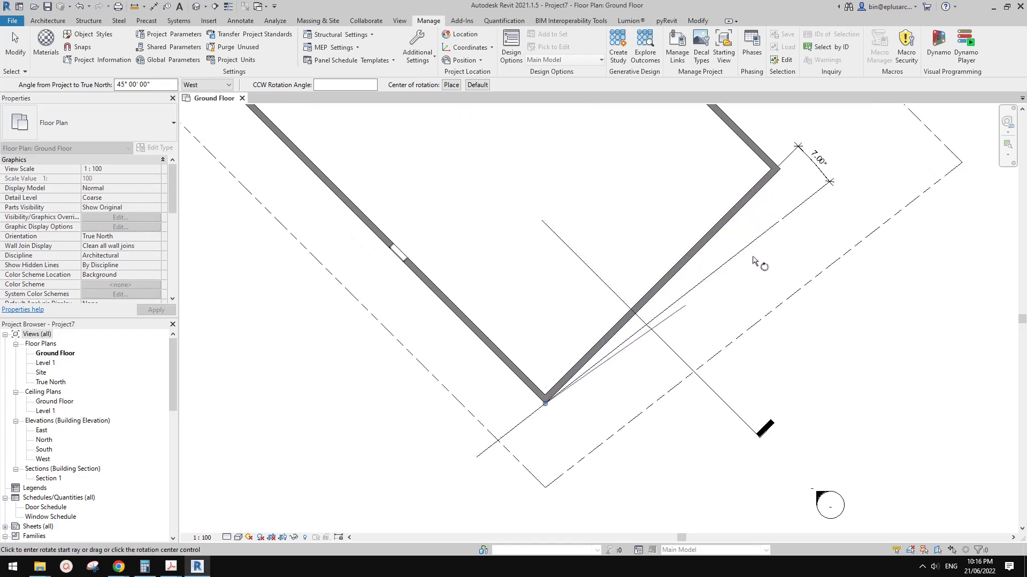
click(749, 241)
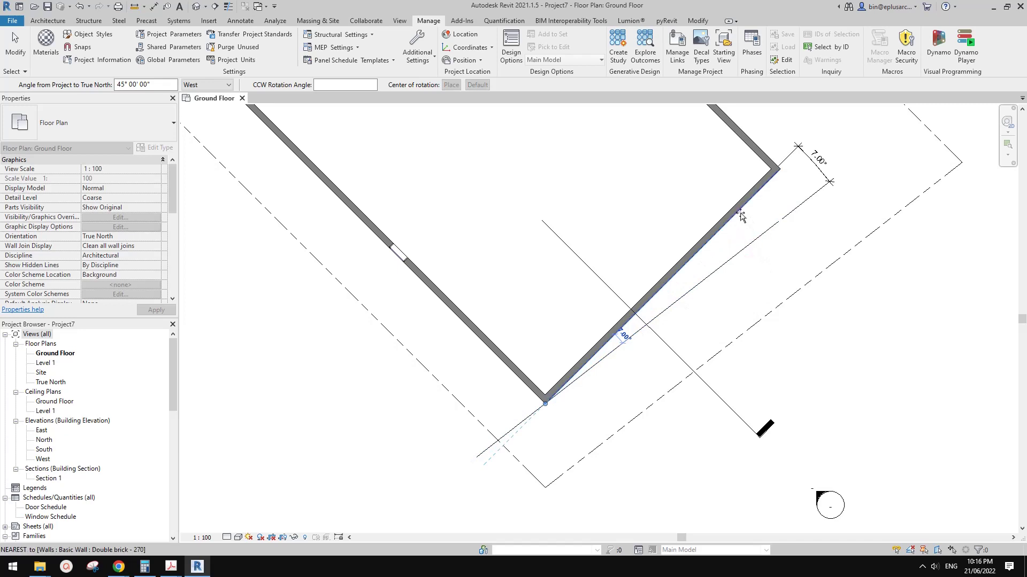
click(739, 212)
scroll(679, 275, down, 4)
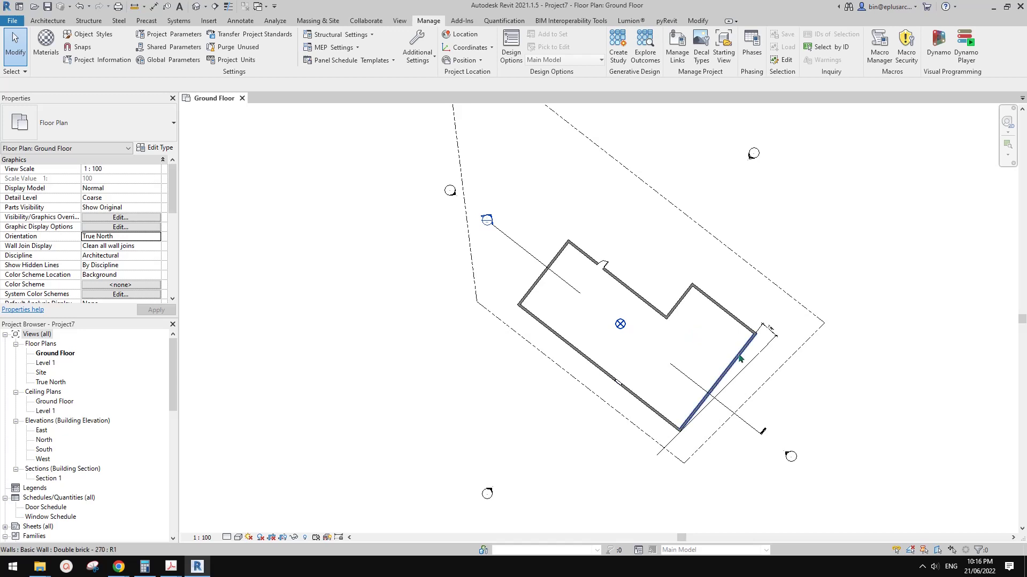
scroll(749, 360, up, 2)
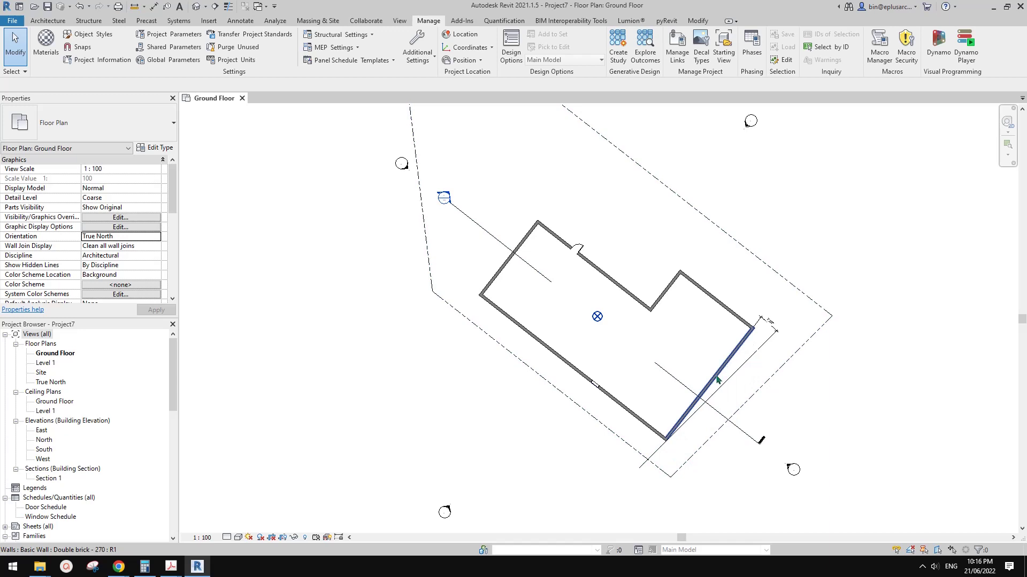
scroll(716, 380, up, 1)
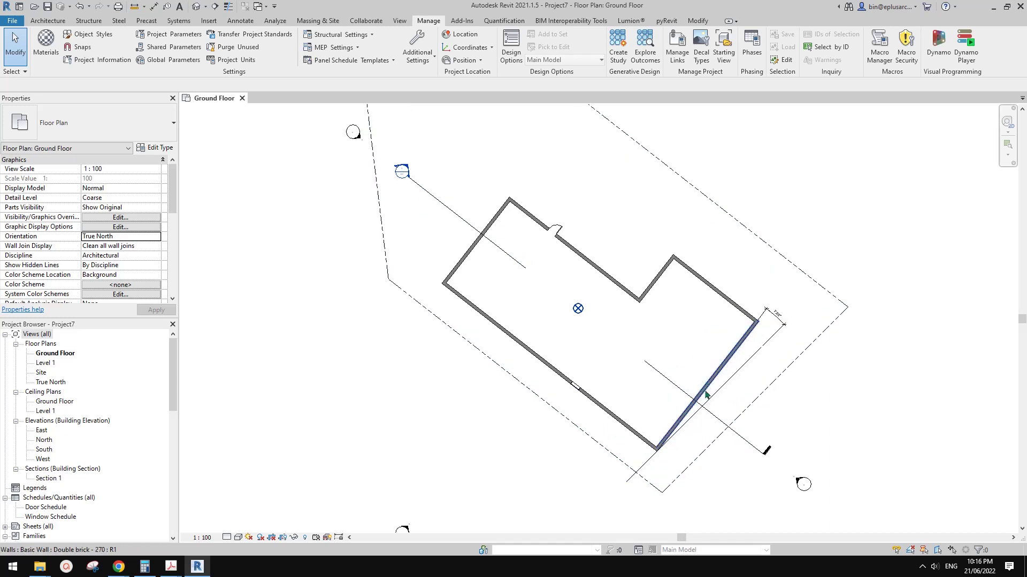
Check the rotated building against the title boundary, and undo the last True North rotation
scroll(705, 394, down, 2)
middle_drag(628, 406, 636, 457)
scroll(636, 457, up, 1)
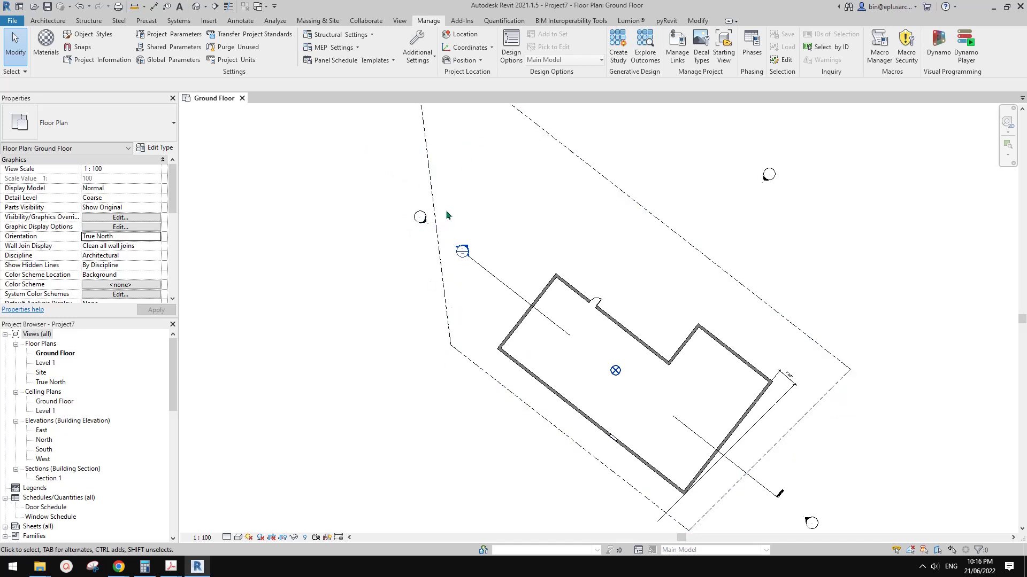
middle_drag(679, 323, 640, 282)
middle_drag(715, 334, 700, 320)
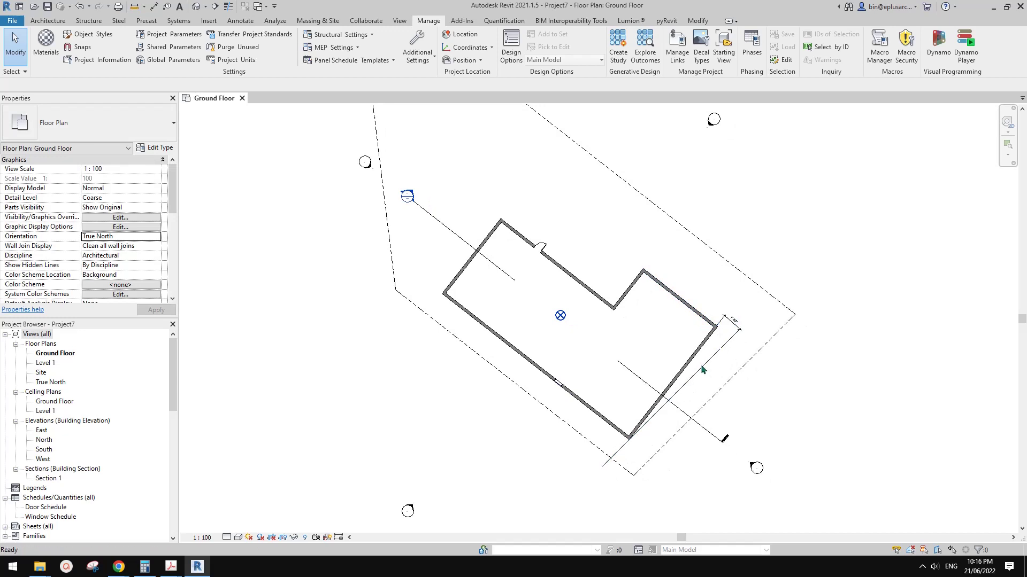
scroll(702, 365, up, 4)
middle_drag(657, 303, 676, 307)
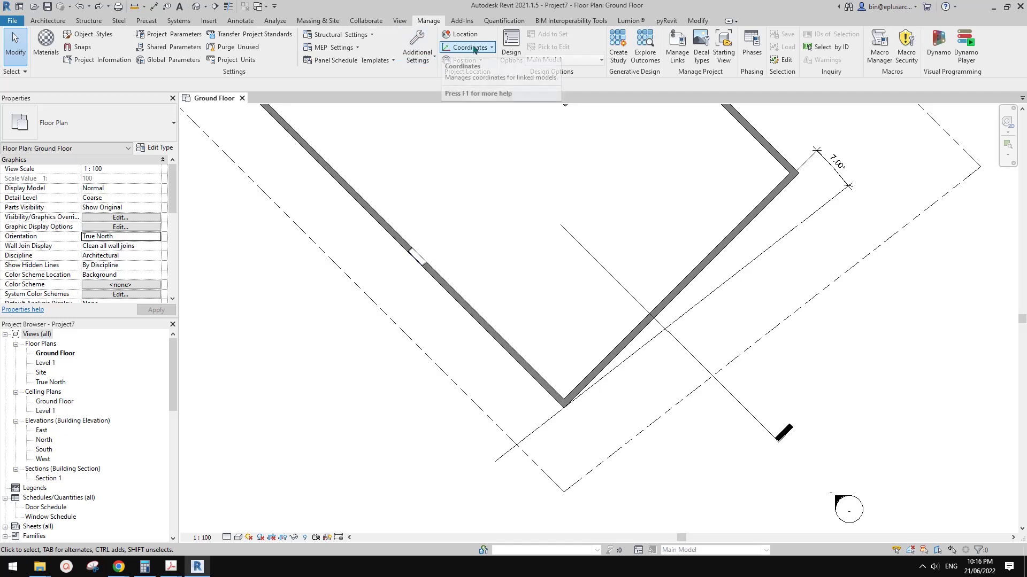
Rotate True North by 7° about the building's lowest wall corner, from the adjoining wall face to the slanted detail line
click(468, 61)
click(470, 102)
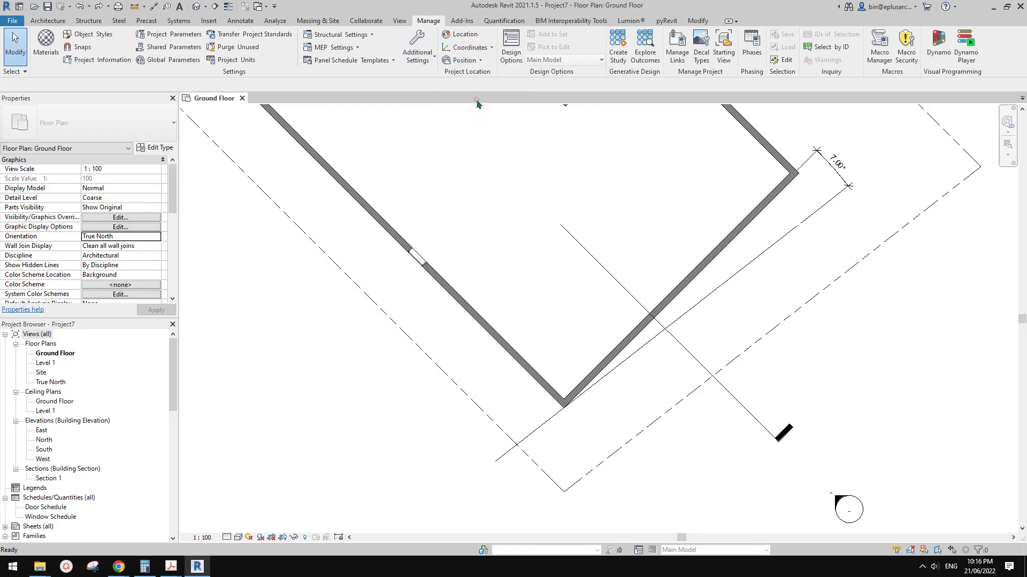
key(space)
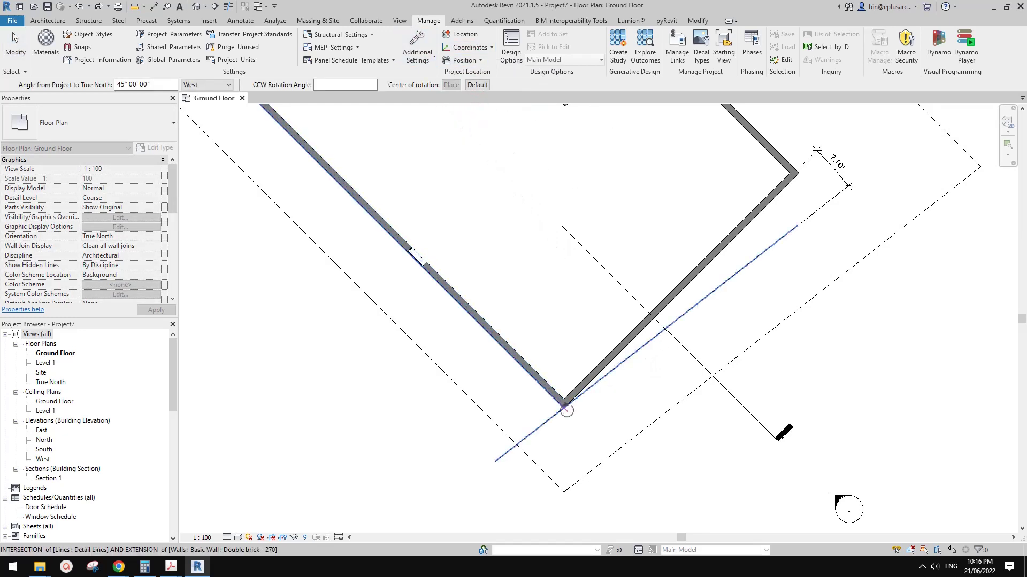
scroll(564, 411, up, 2)
scroll(563, 409, up, 1)
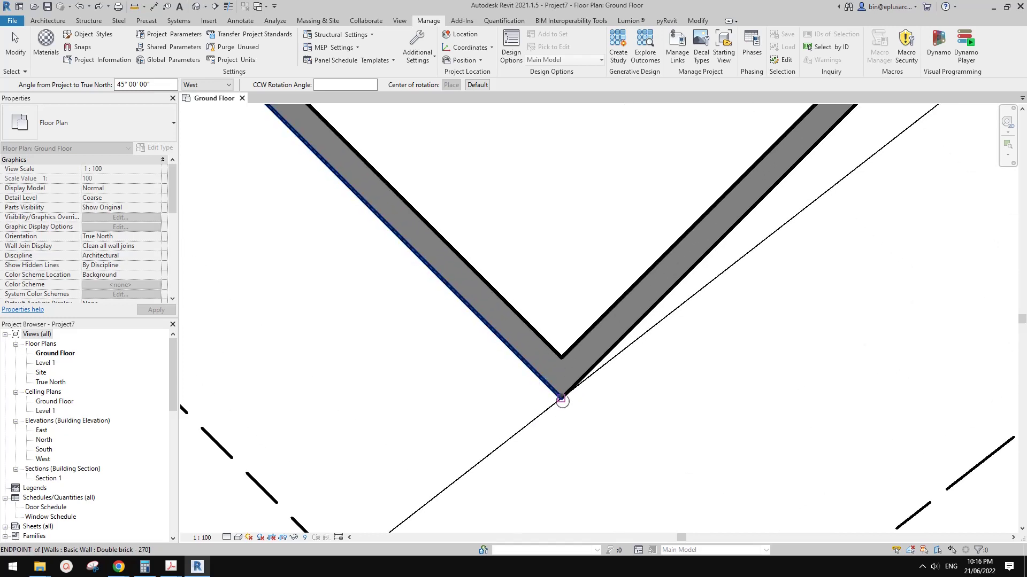
scroll(692, 333, down, 2)
scroll(713, 258, up, 3)
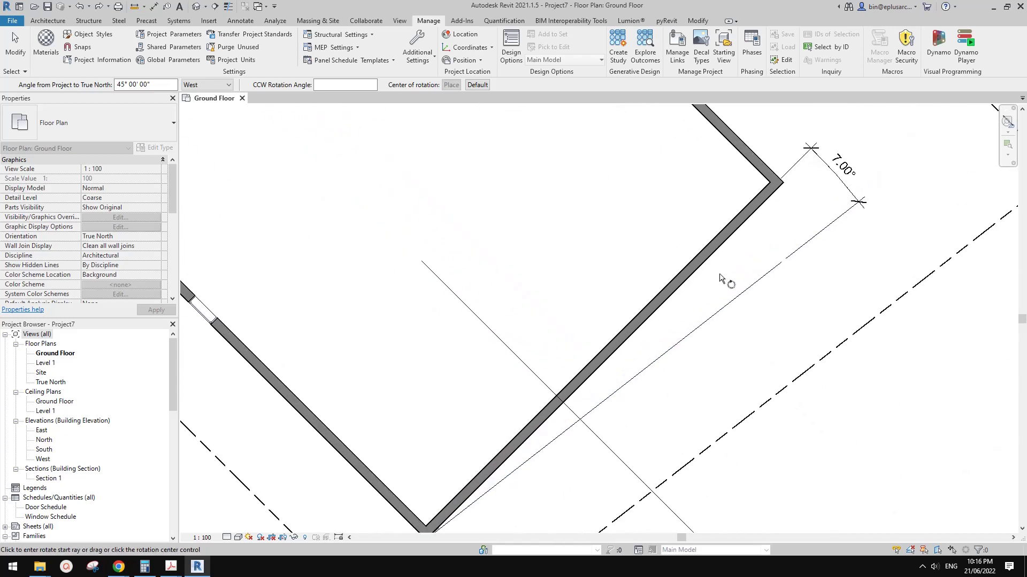
click(715, 246)
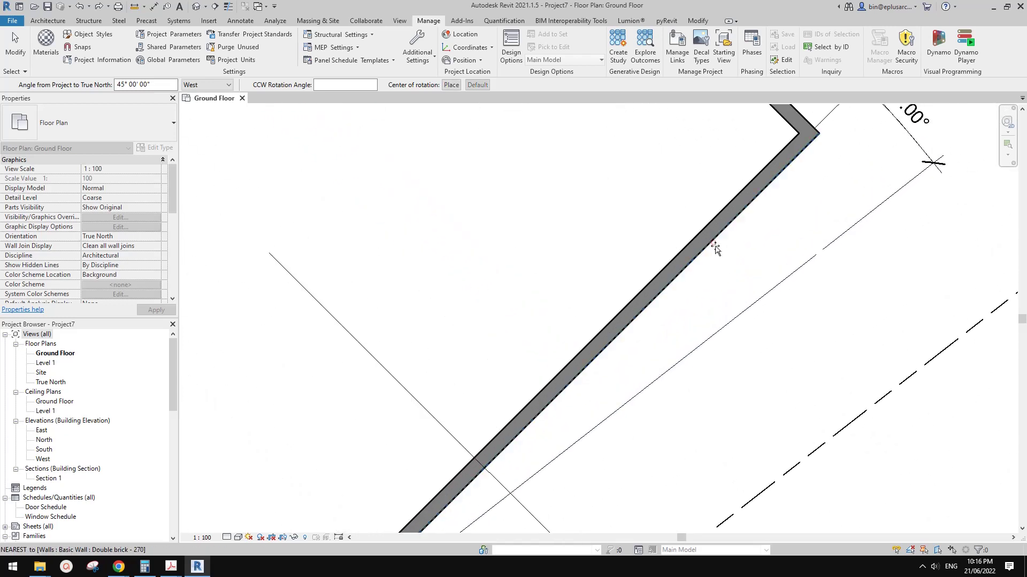
click(770, 292)
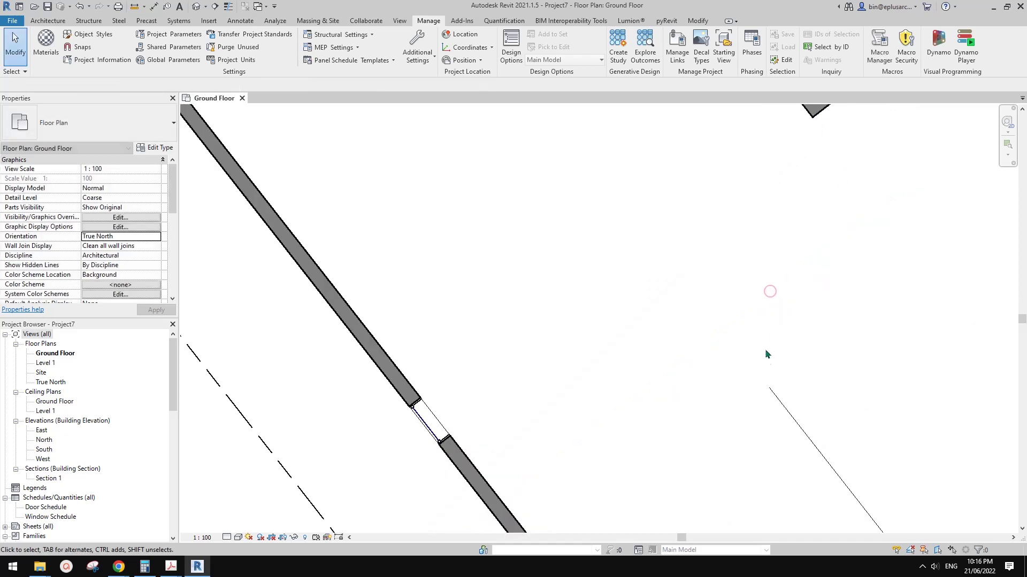
Rotate the property lines by 7° about the same wall corner, from the detail line to the adjoining wall face
scroll(764, 349, down, 4)
scroll(685, 364, down, 1)
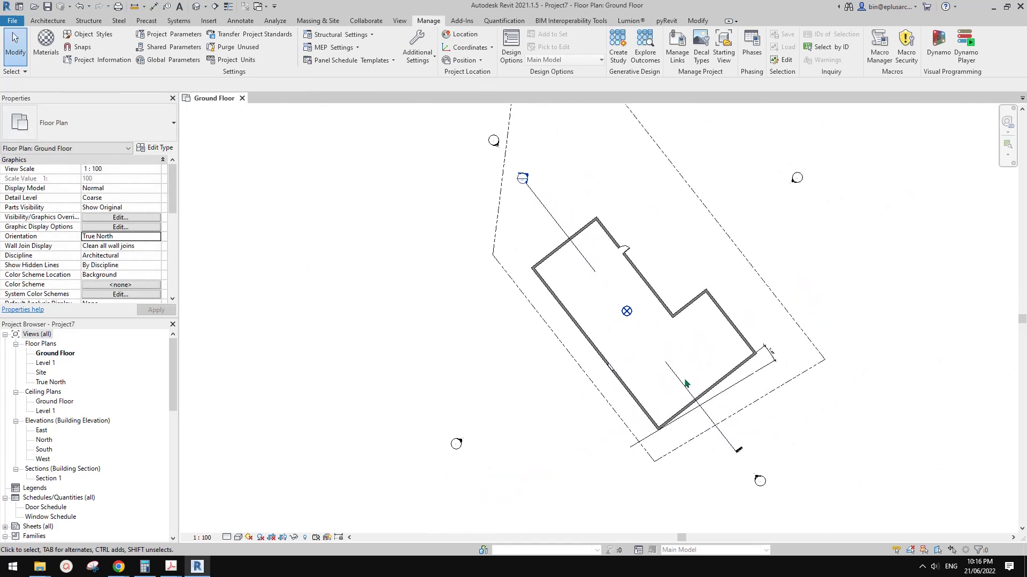
middle_drag(656, 331, 686, 345)
click(749, 430)
middle_drag(743, 445, 744, 391)
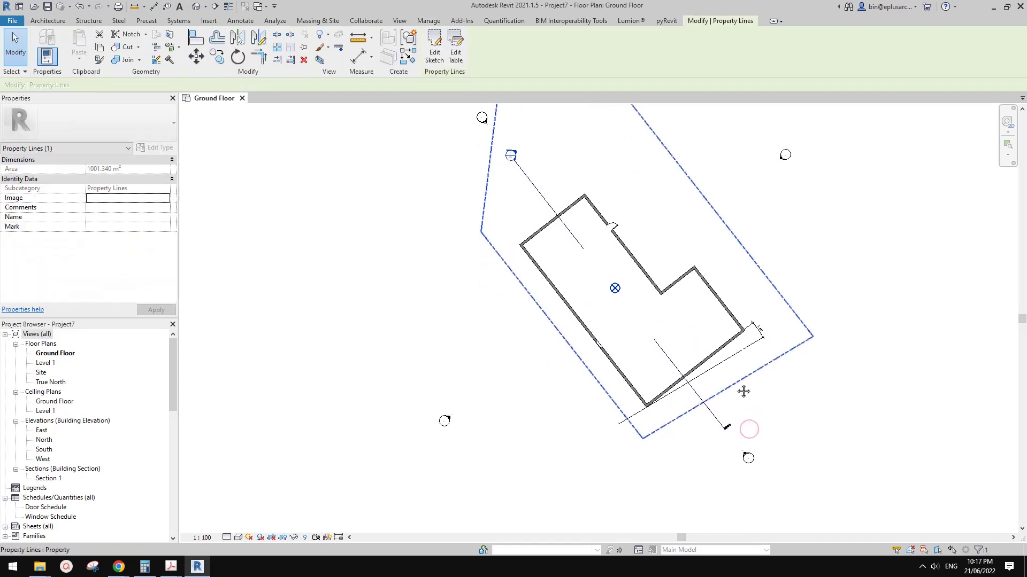
key(o)
scroll(645, 405, up, 4)
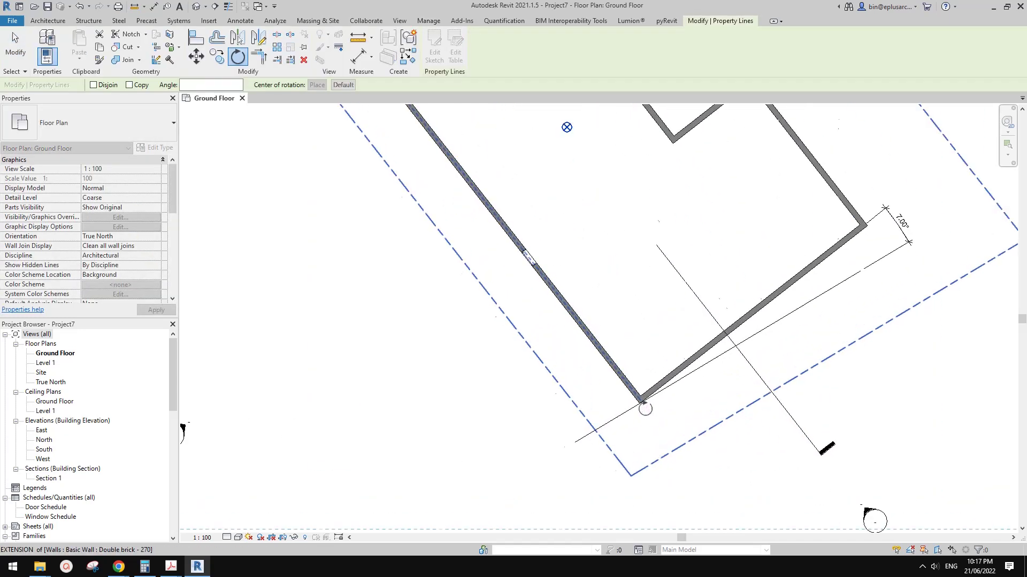
click(638, 404)
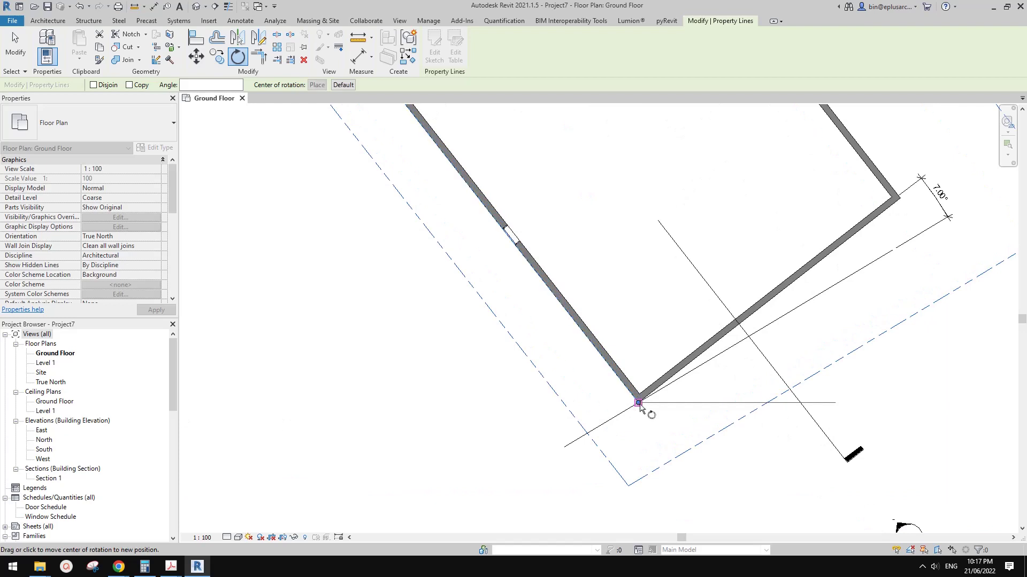
click(851, 273)
click(845, 247)
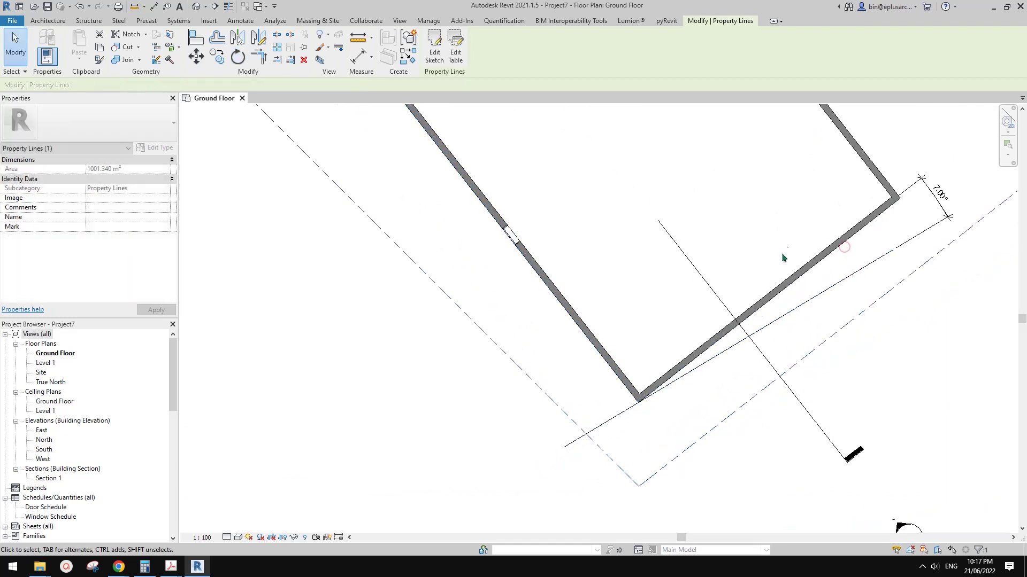
Delete the slanted detail line between the building and the property line, together with its angular dimension
scroll(804, 255, down, 2)
middle_drag(813, 289, 799, 330)
key(Escape)
click(823, 306)
key(d)
key(Escape)
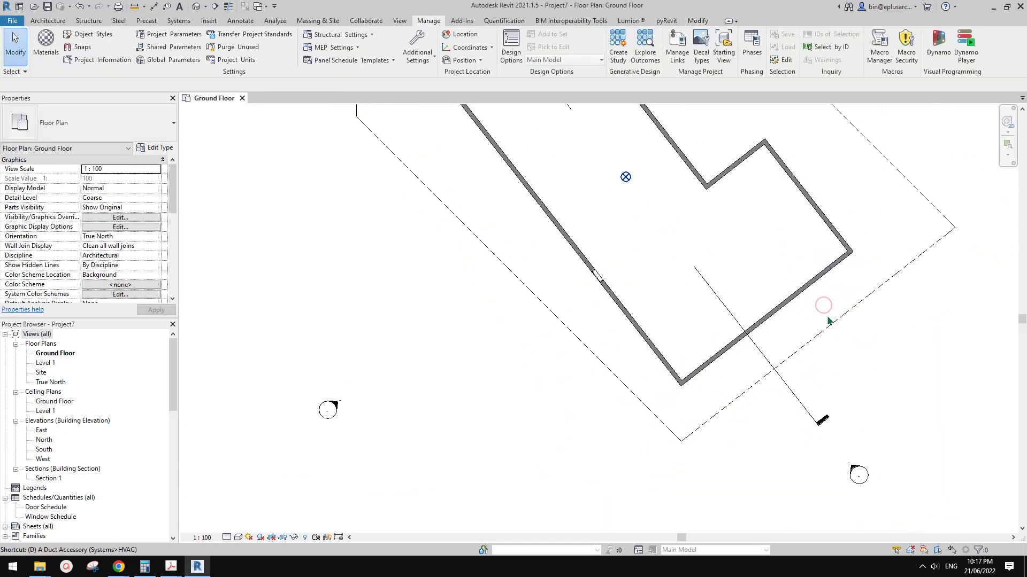
Add an aligned dimension between the lower-right boundary and the parallel building wall, placed beyond the wall's upper end
key(d)
key(i)
click(821, 291)
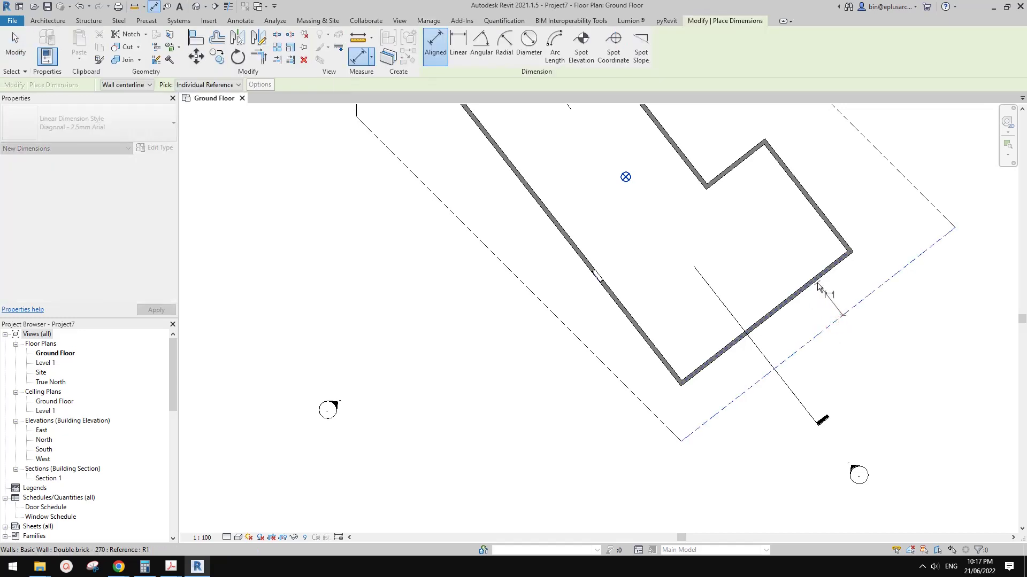
click(877, 283)
click(909, 266)
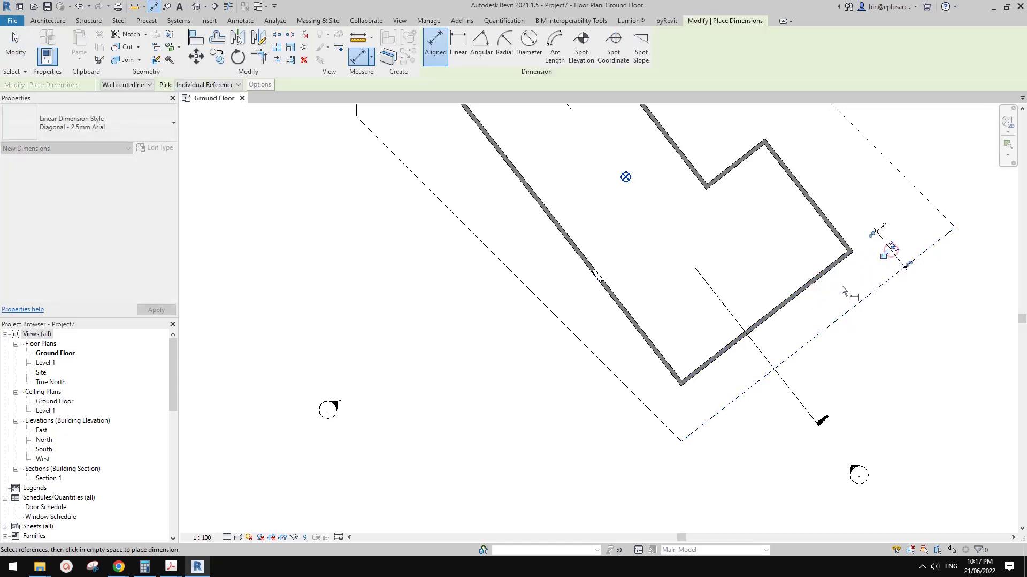
Tag the vertical western boundary segment with a property line tag without a leader
scroll(759, 436, down, 1)
middle_drag(759, 436, 831, 539)
middle_drag(534, 184, 572, 275)
key(t)
key(g)
click(567, 258)
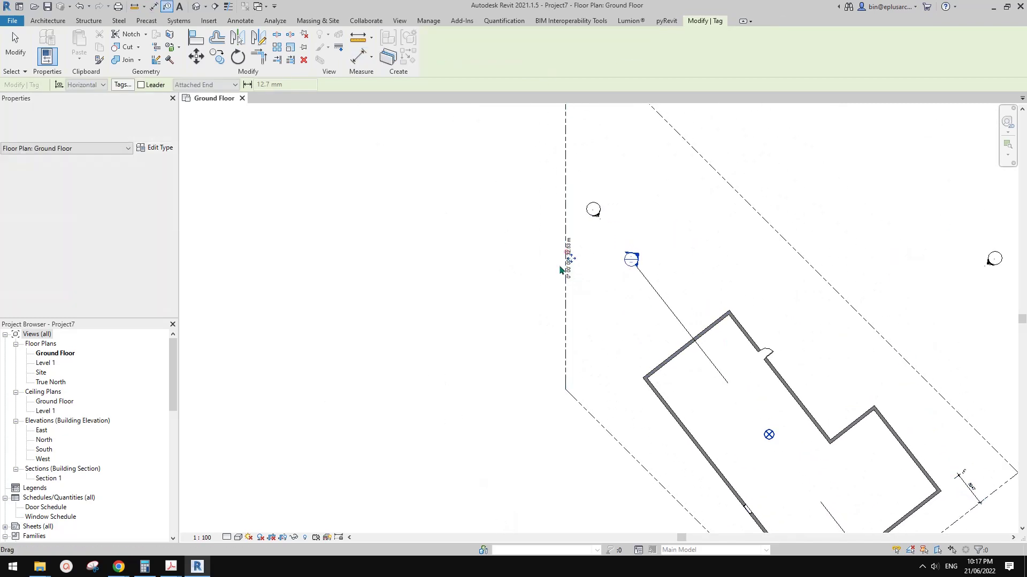
scroll(560, 270, up, 3)
scroll(599, 302, down, 5)
key(Escape)
Set the Ground Floor view's orientation to Project North and review the building and boundary
middle_drag(674, 358, 541, 311)
scroll(560, 332, up, 2)
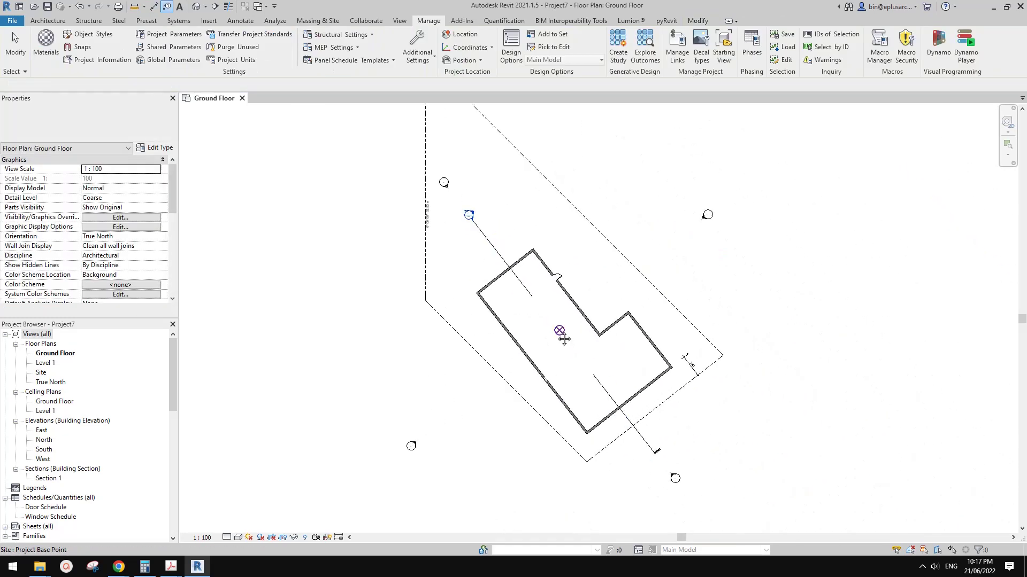
click(155, 236)
click(101, 245)
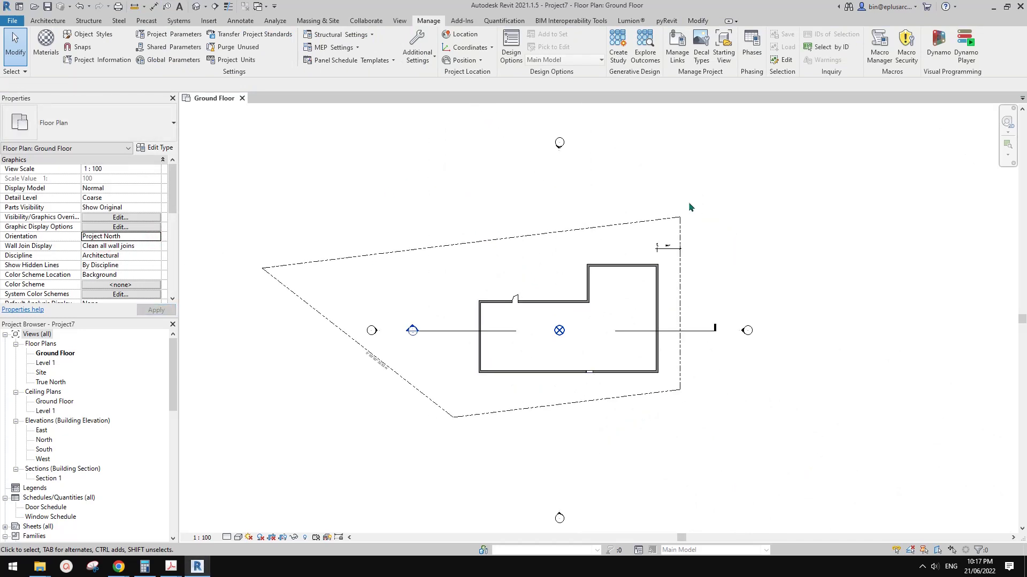
middle_drag(606, 239, 620, 244)
scroll(583, 177, up, 1)
middle_drag(546, 225, 557, 224)
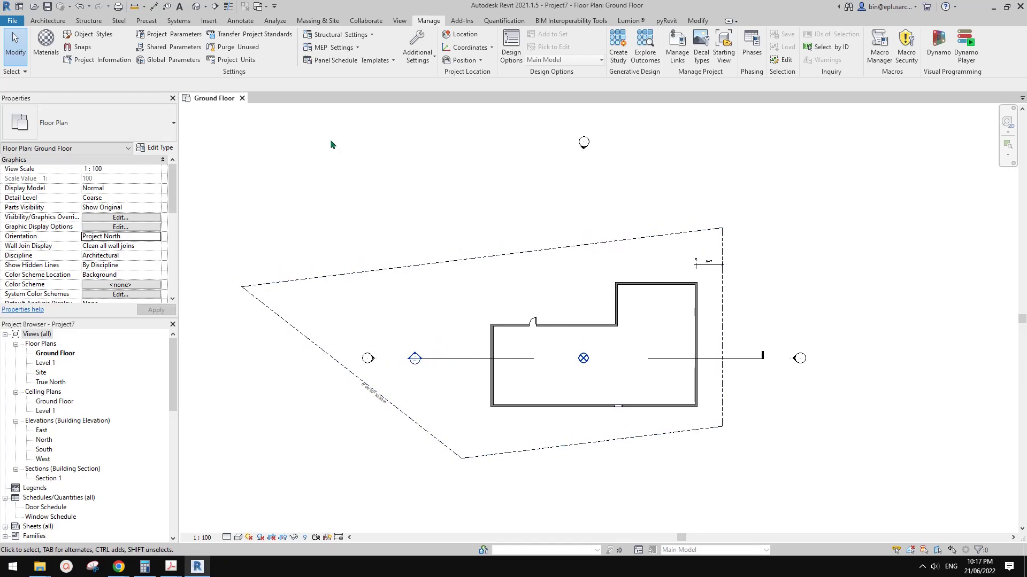
middle_drag(278, 125, 276, 117)
middle_drag(362, 176, 354, 167)
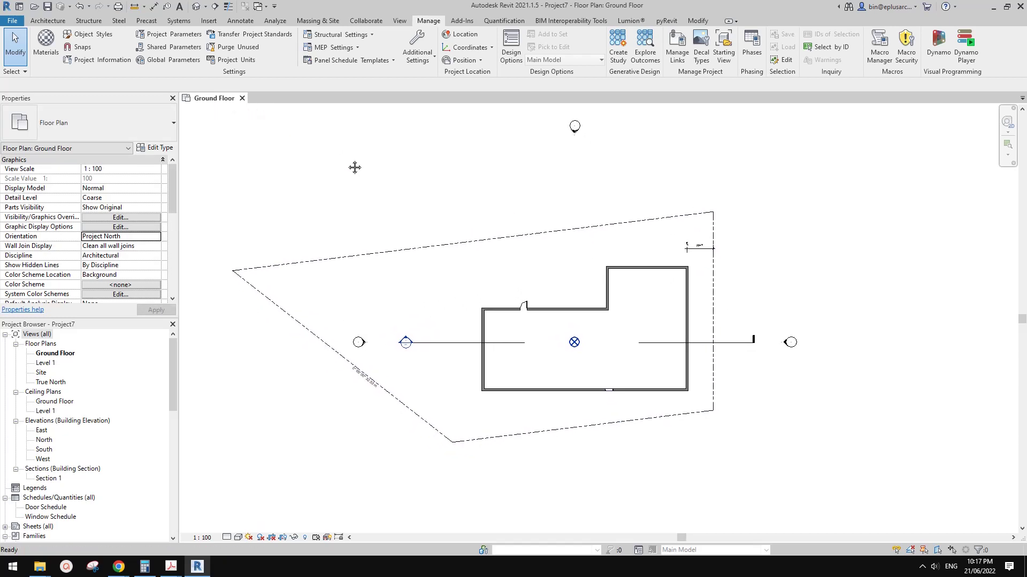
Undo all changes back to and including the Rotate project shared coordinates operation
click(89, 6)
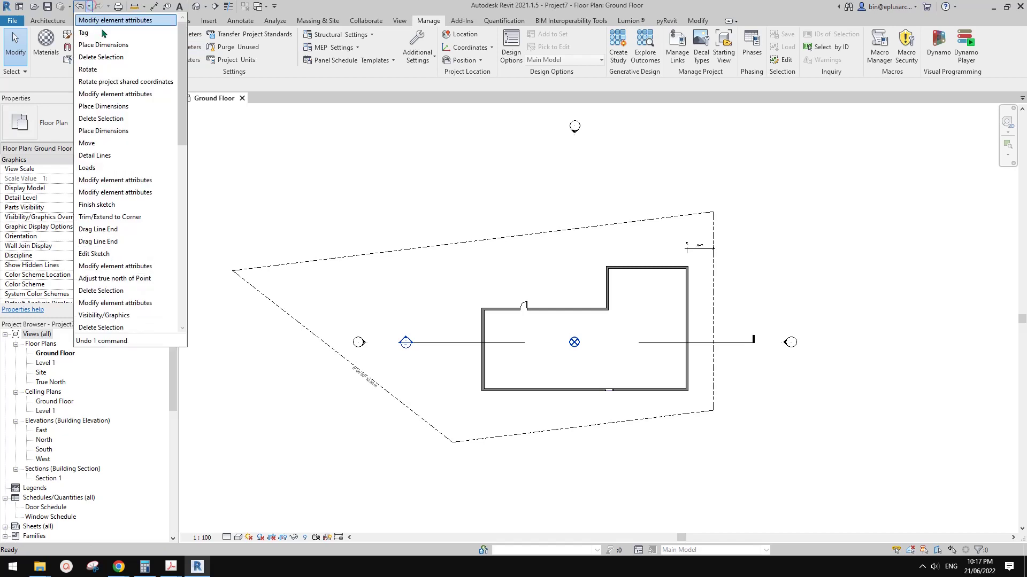
click(130, 82)
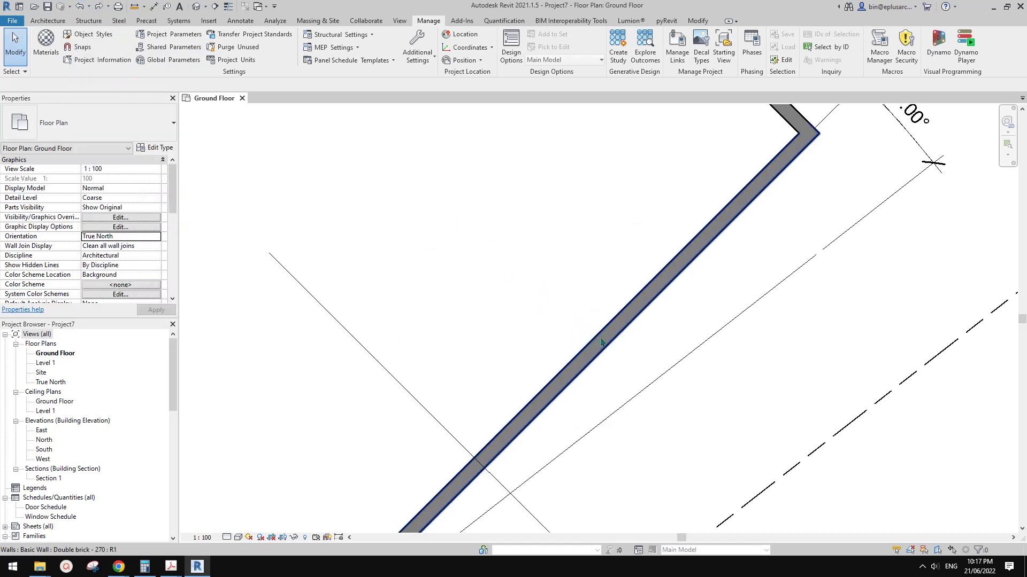
Compare the Ground Floor view in Project North and True North orientation, leaving it set to Project North
scroll(604, 341, down, 5)
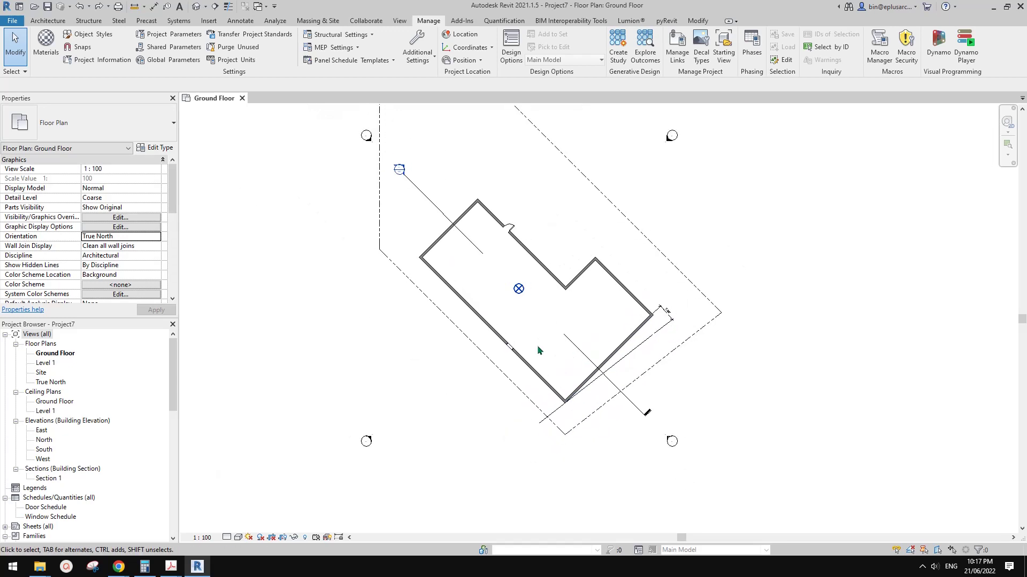
click(153, 239)
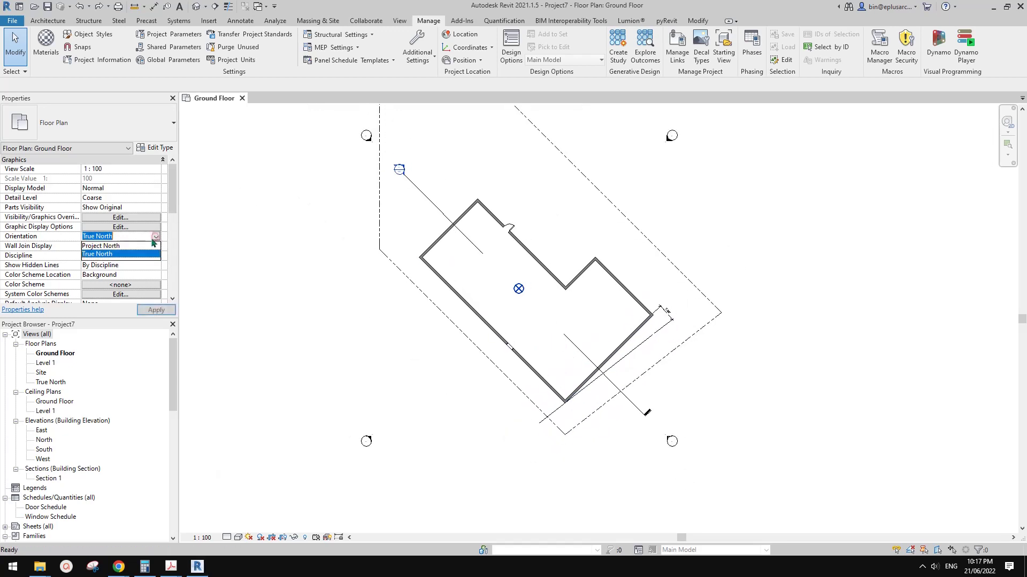
click(112, 246)
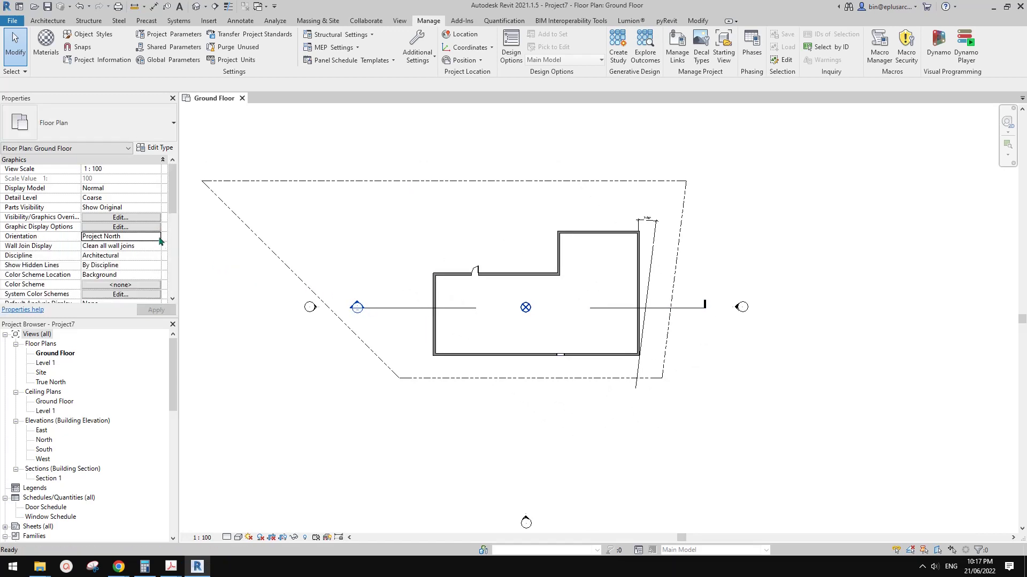
click(125, 236)
click(106, 254)
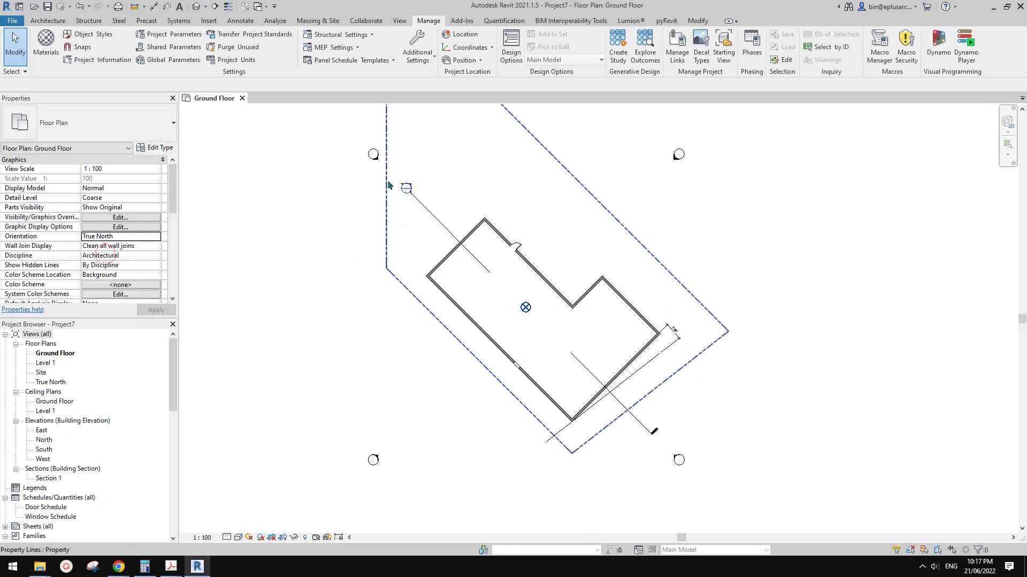
click(136, 237)
click(106, 246)
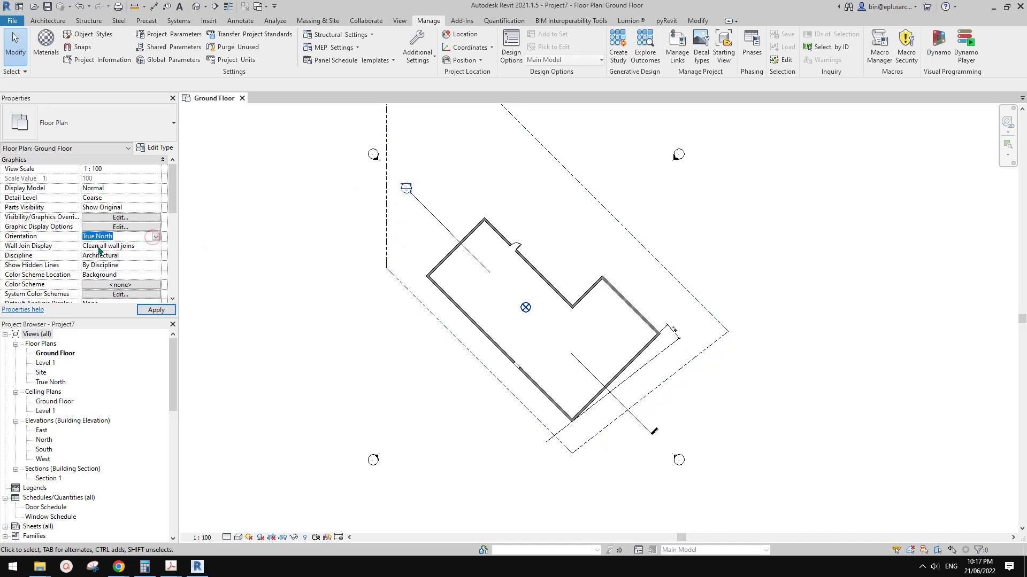
Set the project base point's Angle to True North with the formula =45+7
scroll(641, 308, up, 1)
middle_drag(641, 307, 625, 369)
scroll(640, 349, up, 2)
scroll(618, 366, down, 1)
scroll(481, 351, up, 2)
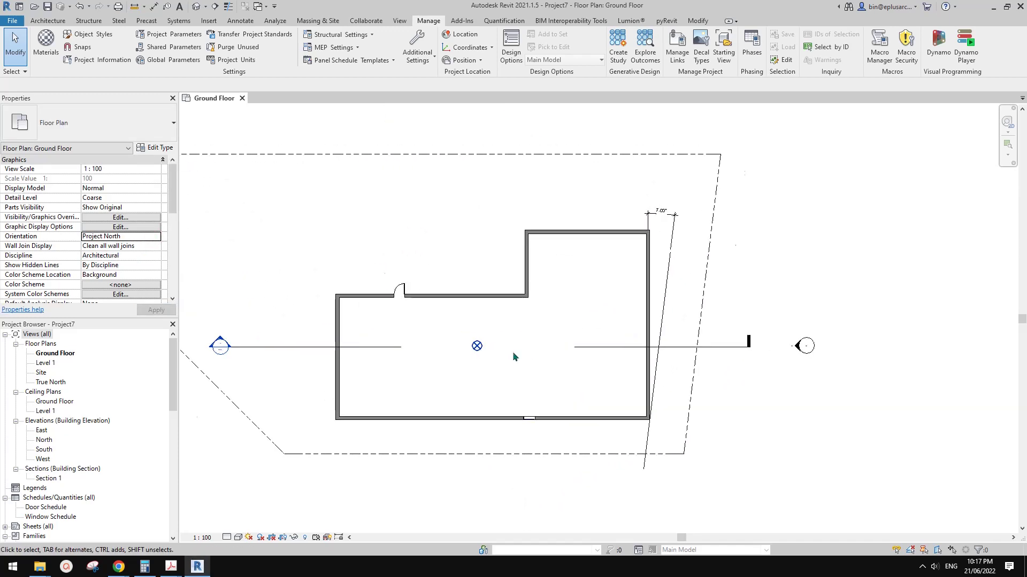
click(470, 346)
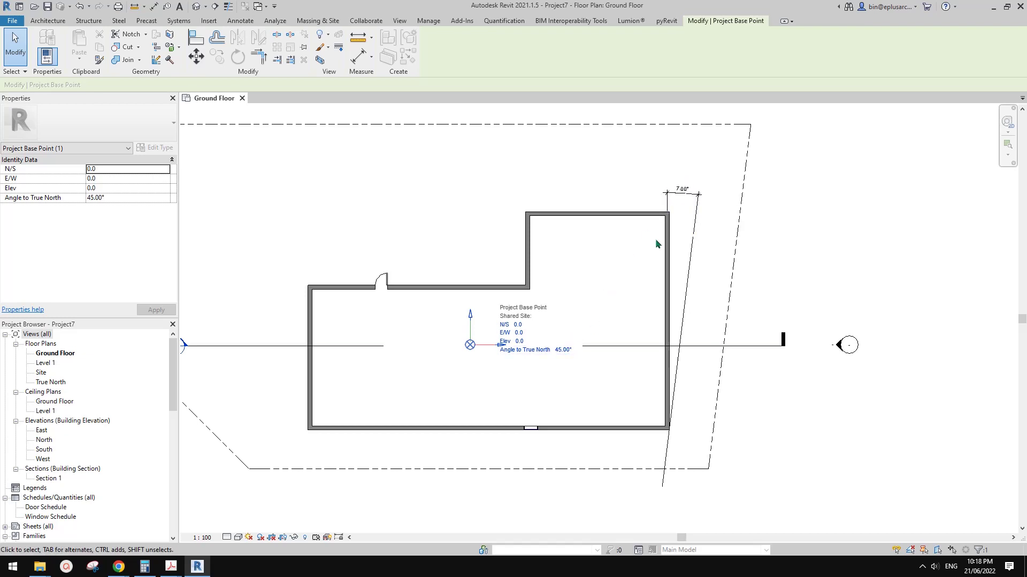
click(564, 352)
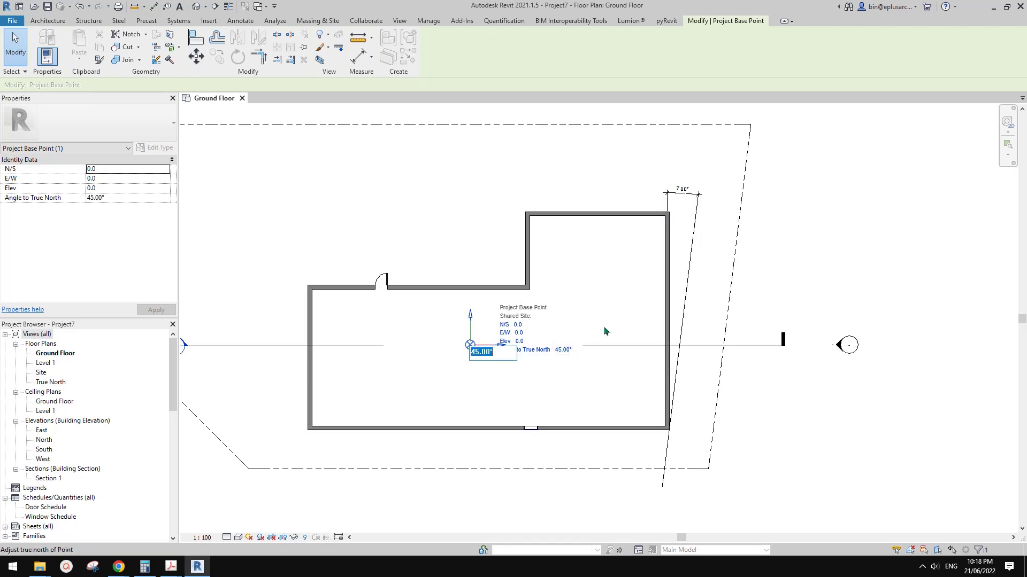
text(=45+7)
key(Return)
key(Escape)
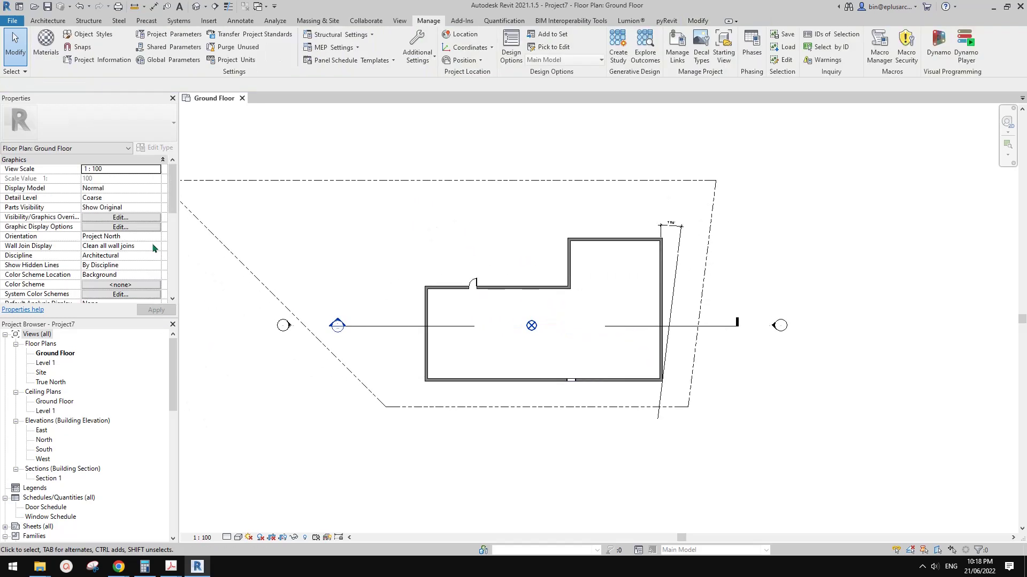
Set the Ground Floor view's orientation to True North
click(156, 241)
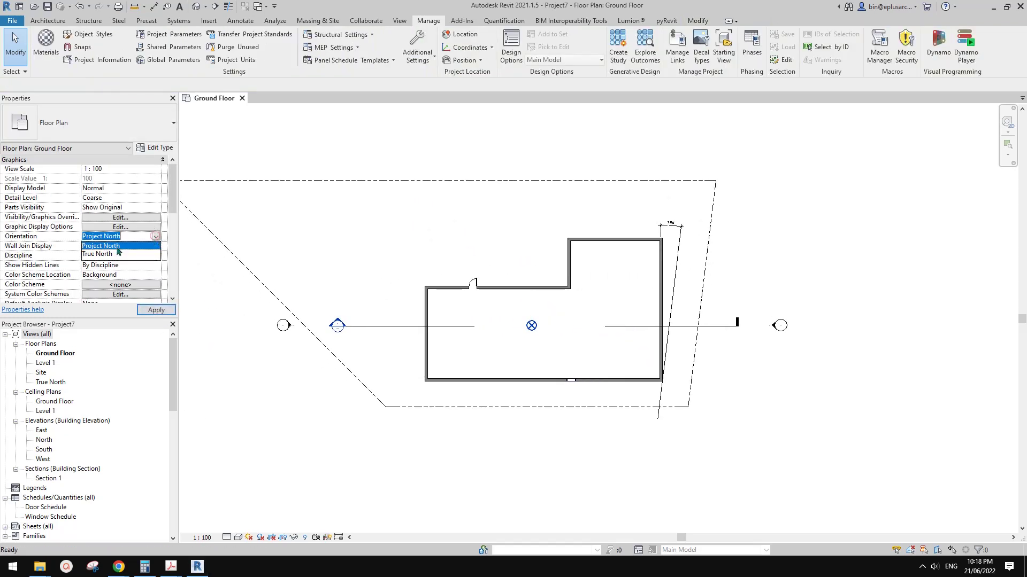
click(115, 256)
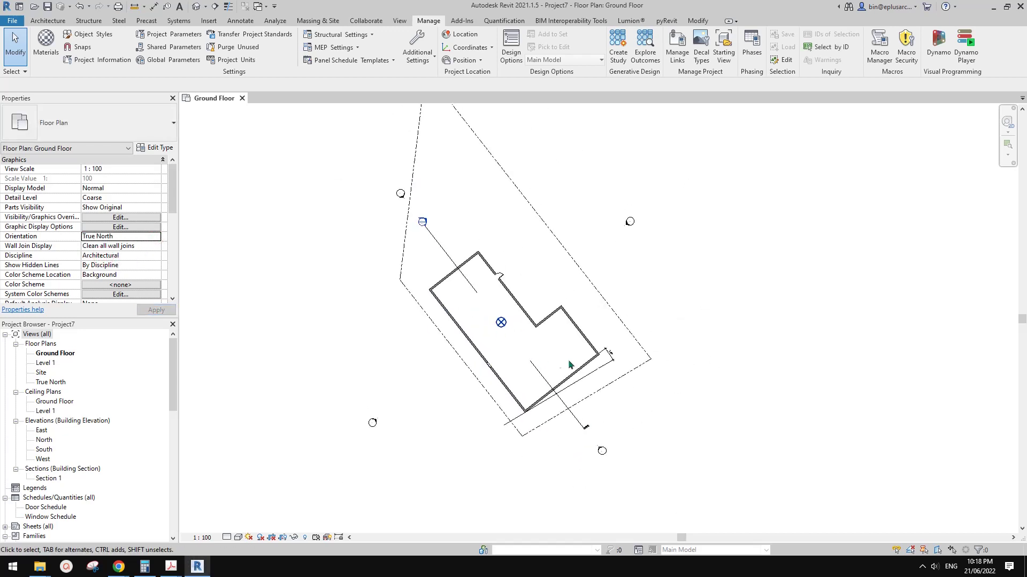
Rotate the property lines 7° about the building's lower corner, from the slanted detail line to the adjacent wall's direction
scroll(583, 397, up, 5)
click(583, 397)
middle_drag(541, 399, 566, 364)
key(r)
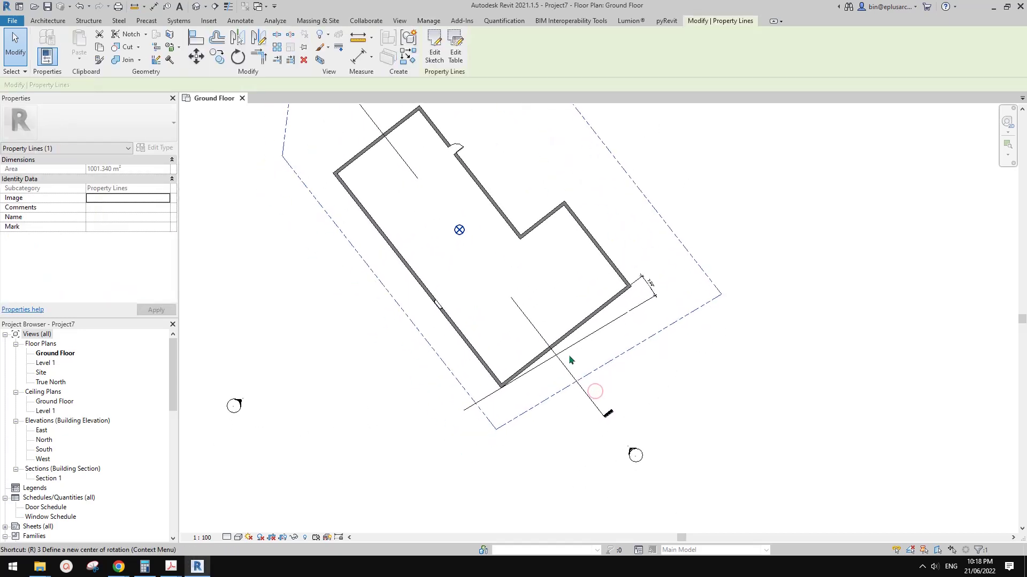
key(o)
key(space)
key(r)
key(o)
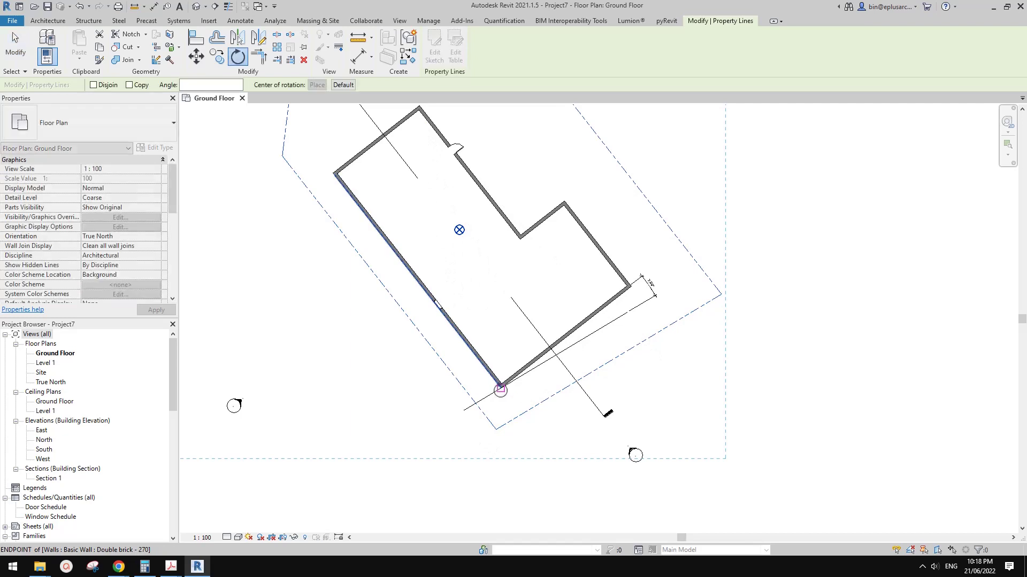
click(607, 323)
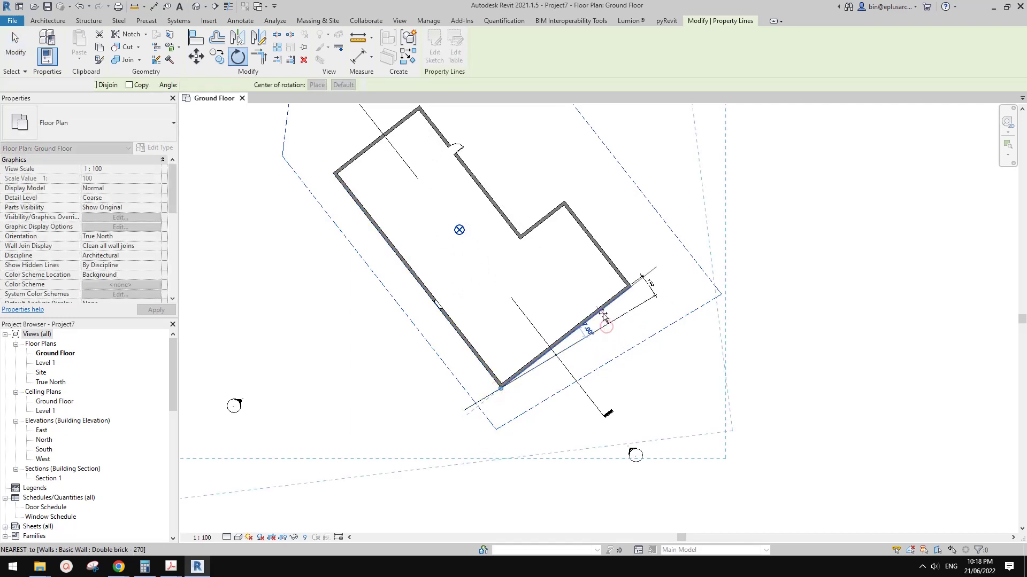
click(605, 311)
scroll(632, 313, down, 1)
middle_drag(573, 294, 588, 329)
key(Escape)
Set the Ground Floor view's orientation to Project North
middle_drag(413, 316, 473, 417)
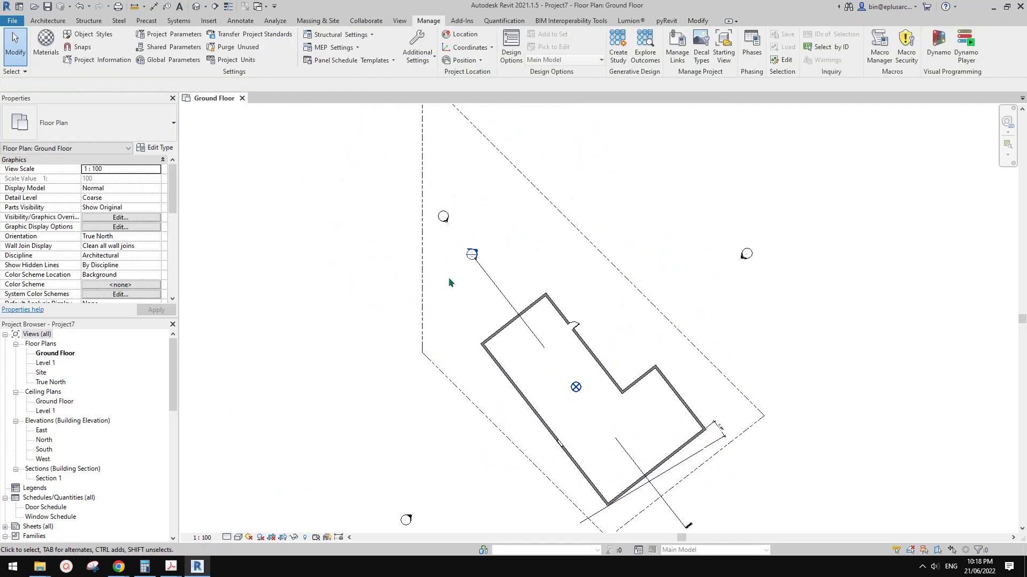
scroll(451, 279, down, 1)
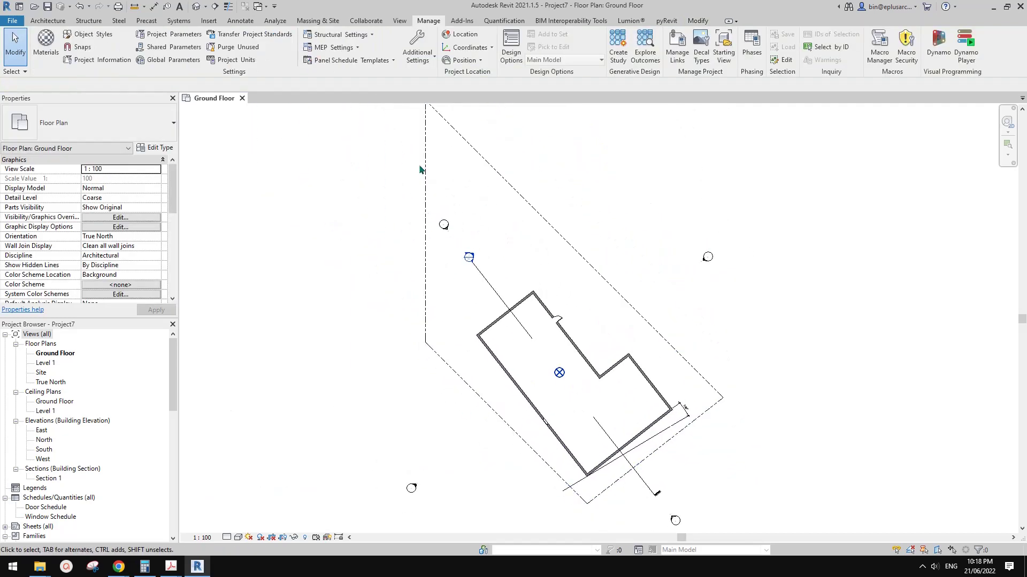
click(153, 238)
click(102, 255)
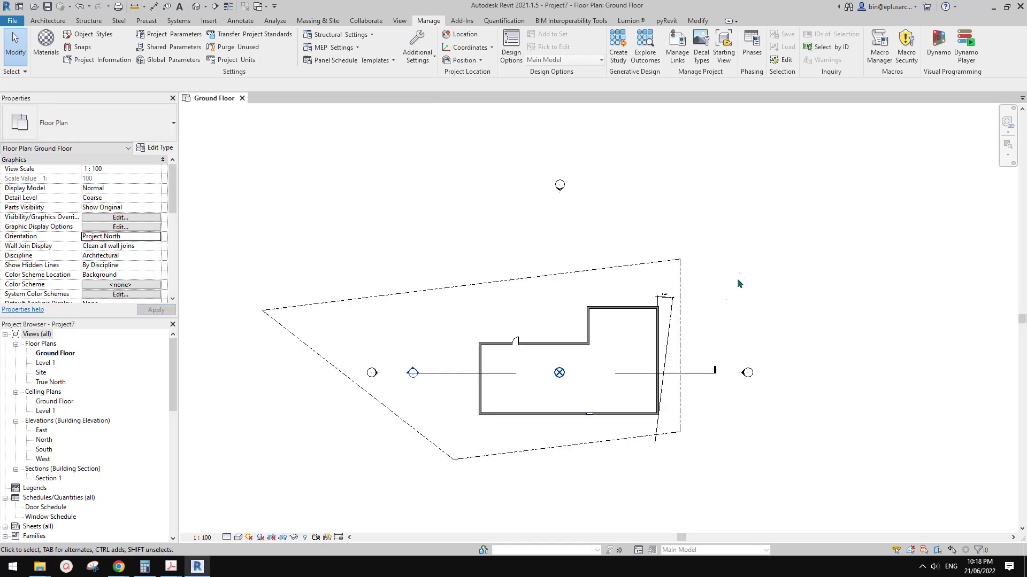
Delete the slanted detail line and its angular dimension beside the building's end wall
scroll(658, 323, up, 1)
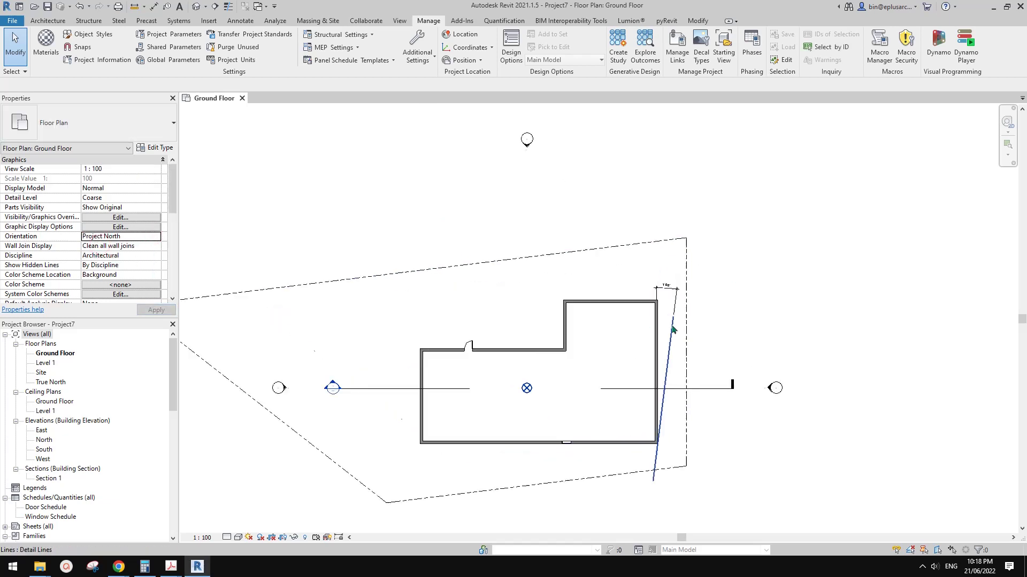
click(672, 327)
key(Delete)
middle_drag(650, 313, 657, 299)
scroll(657, 303, down, 2)
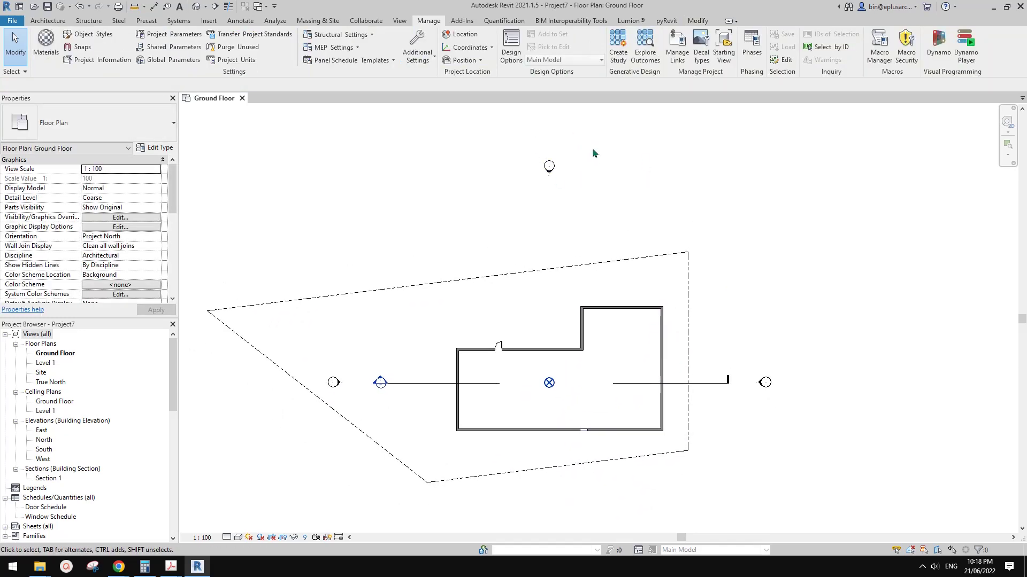
middle_drag(671, 306, 672, 293)
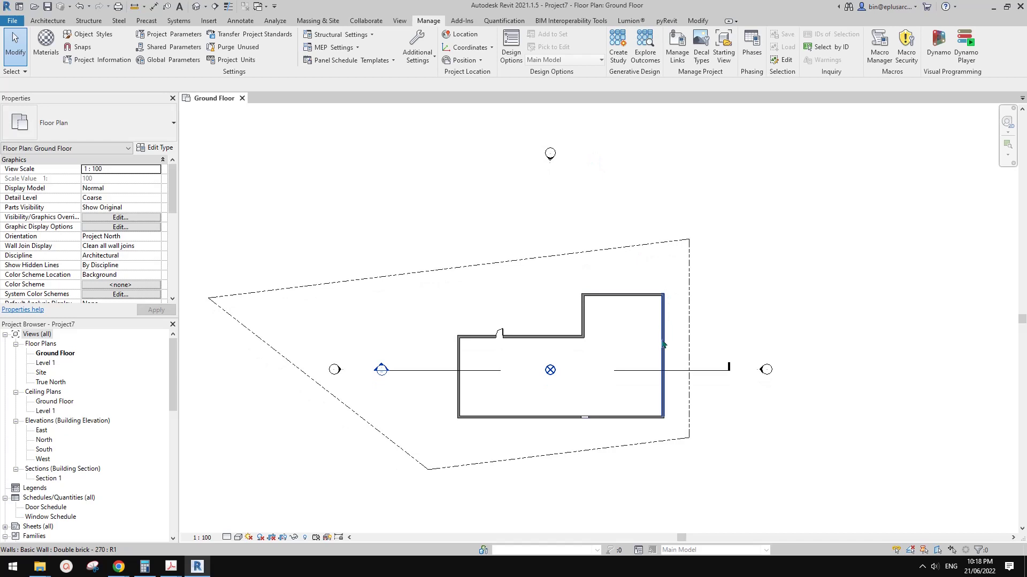
middle_drag(668, 328, 668, 319)
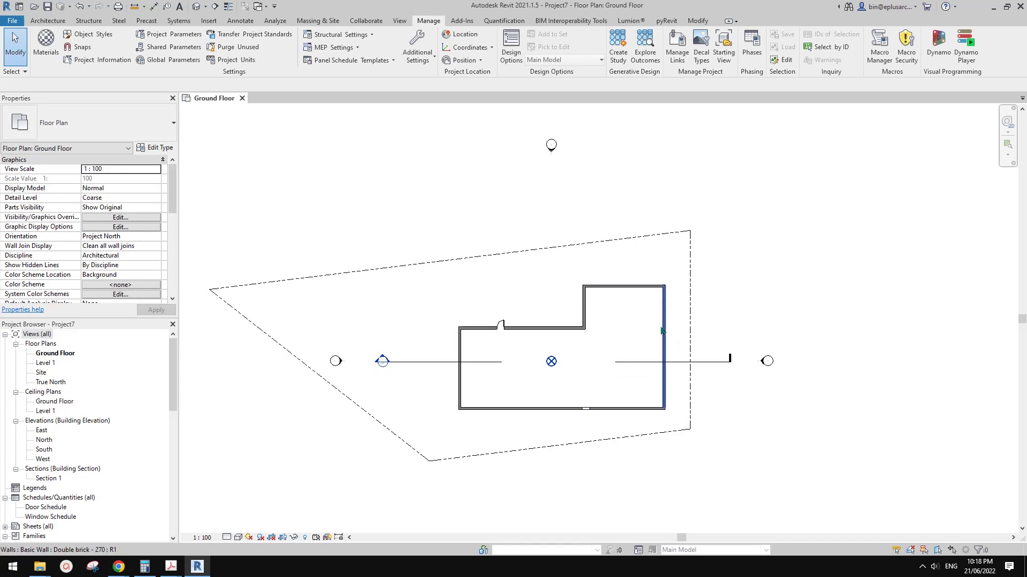
middle_drag(670, 335, 670, 337)
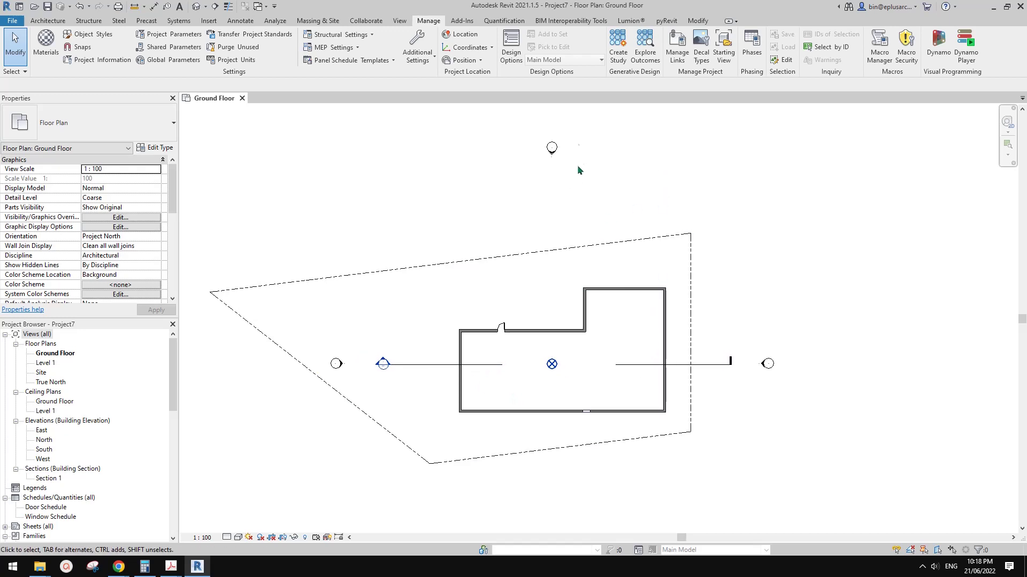
middle_drag(668, 295, 683, 267)
mouse_move(785, 250)
middle_down()
mouse_move(777, 254)
mouse_move(803, 253)
mouse_move(788, 248)
mouse_move(794, 261)
middle_up()
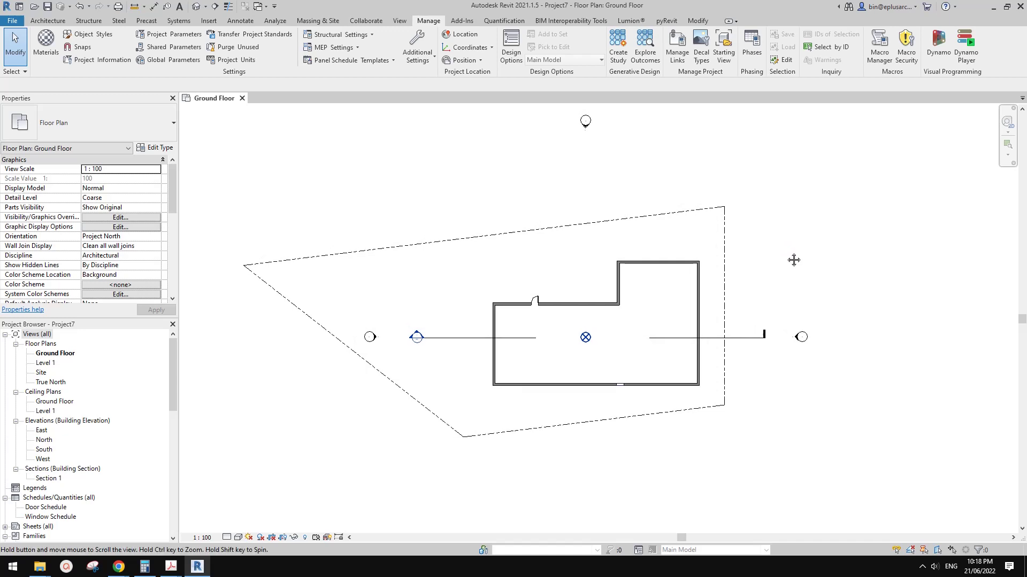
middle_drag(387, 287, 383, 295)
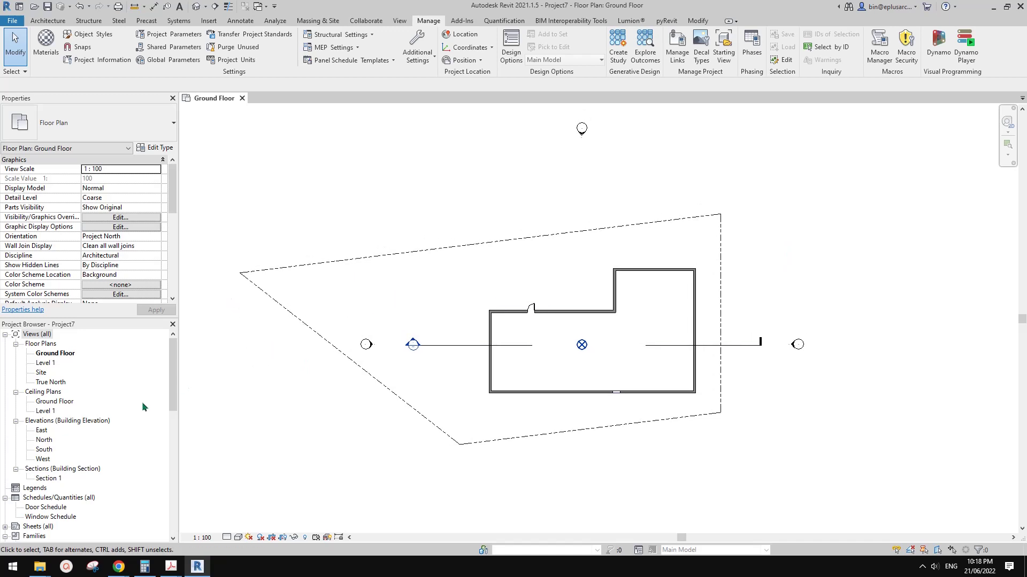
Open the Site floor plan and examine how the building and property boundary are oriented
click(52, 363)
double_click(41, 372)
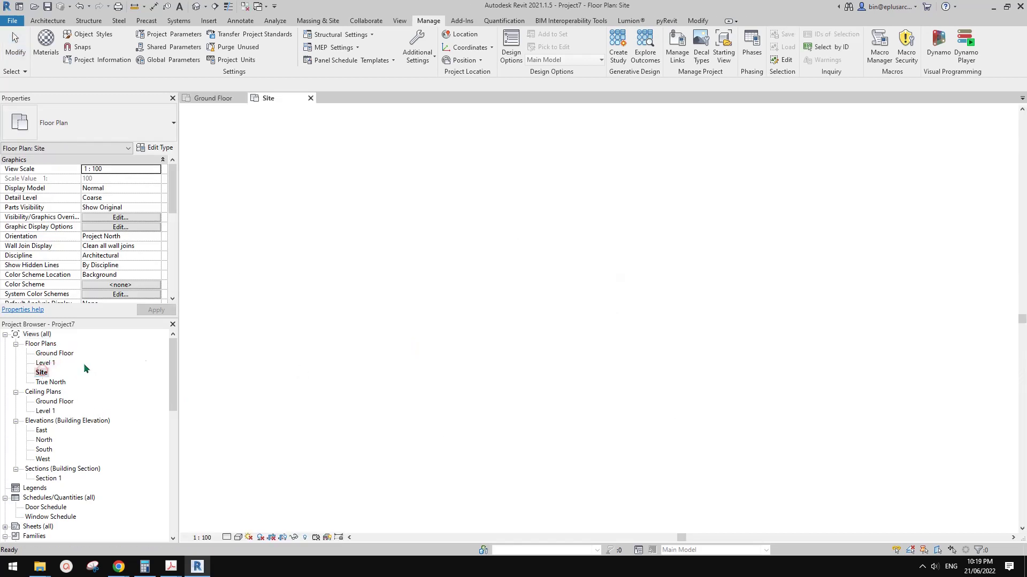
middle_drag(518, 327, 497, 322)
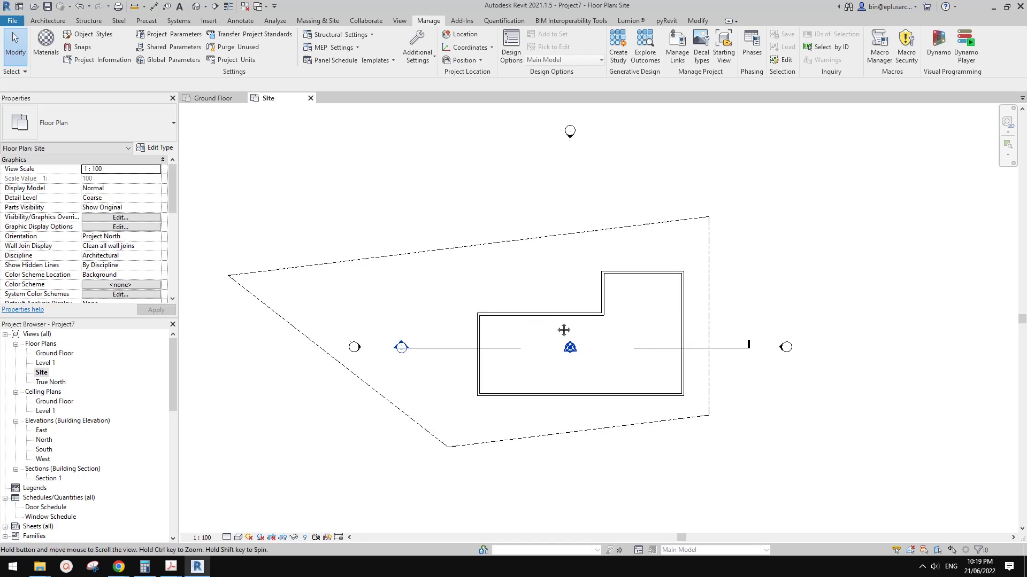
mouse_move(562, 332)
middle_down()
mouse_move(536, 341)
mouse_move(564, 330)
middle_up()
scroll(564, 325, up, 1)
middle_drag(518, 278, 540, 283)
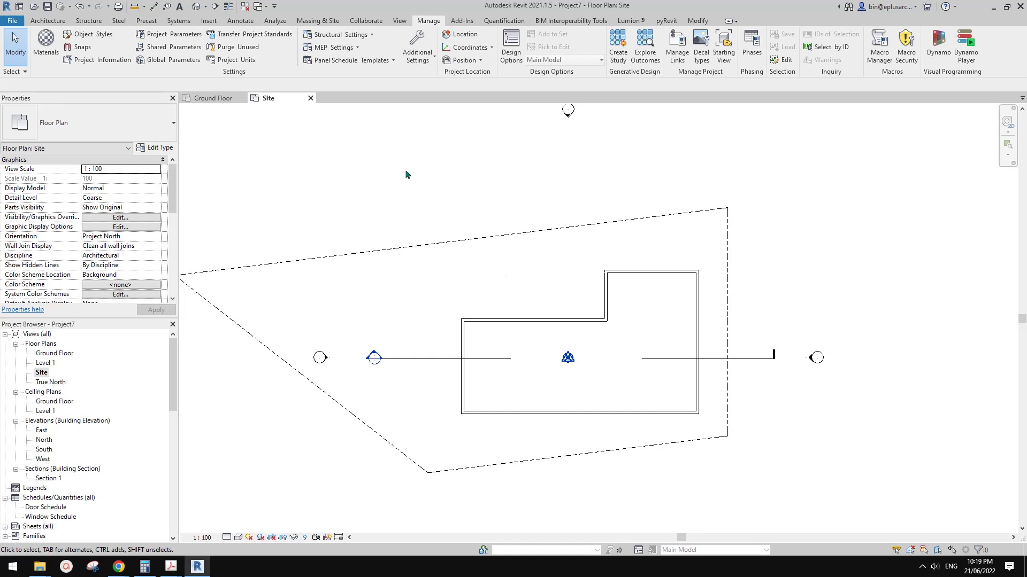
Inspect the building in the default 3D view and return to the Ground Floor plan
click(197, 6)
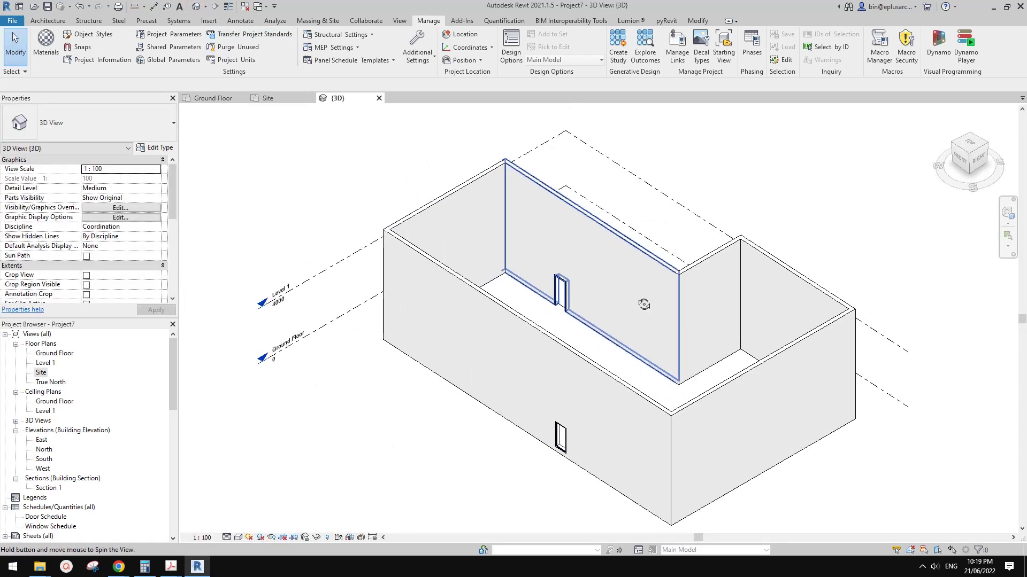
shift+middle_drag(649, 285, 646, 250)
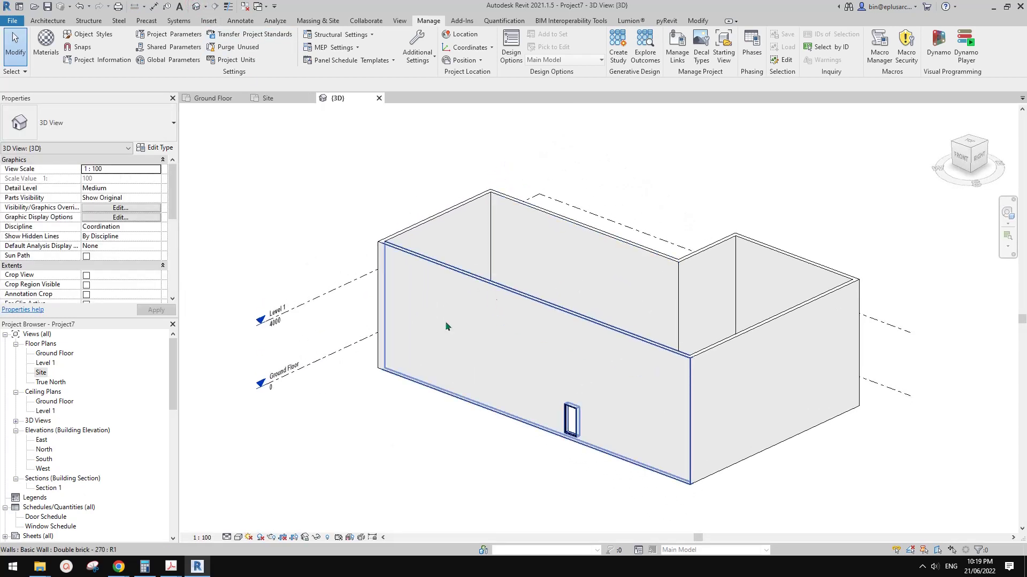
double_click(55, 353)
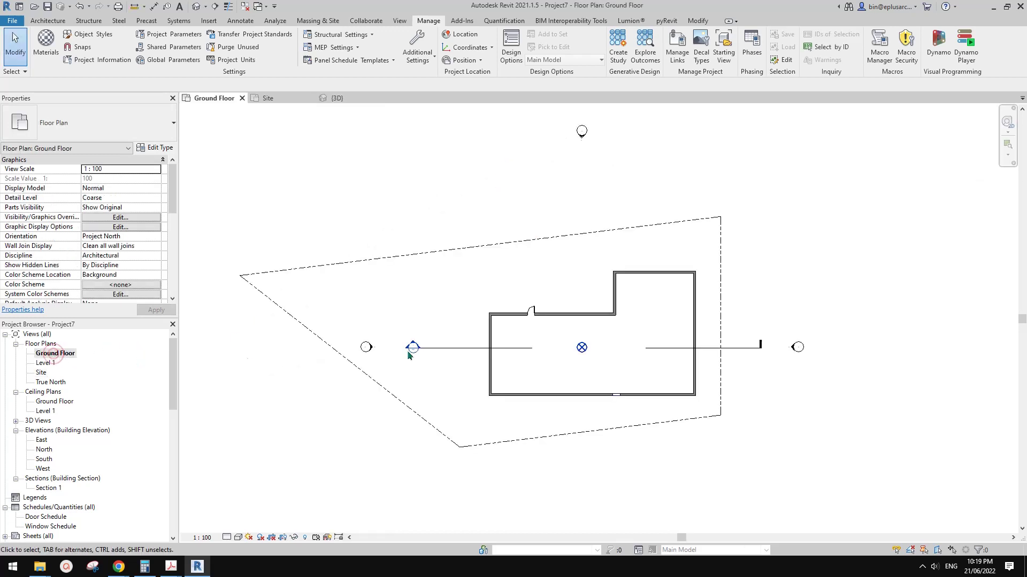
middle_drag(547, 355, 644, 366)
scroll(631, 365, up, 1)
scroll(635, 351, up, 2)
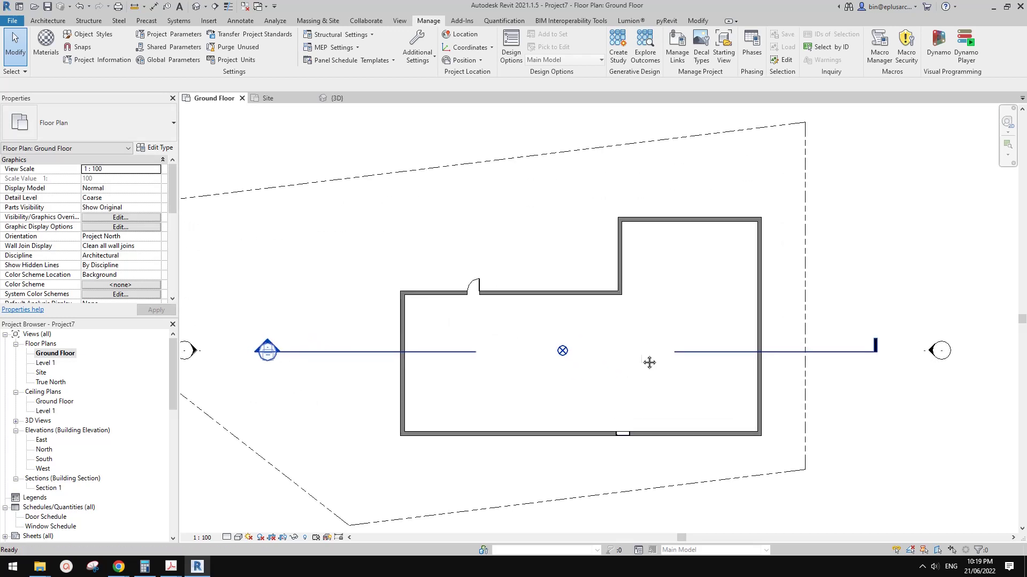
scroll(640, 354, down, 1)
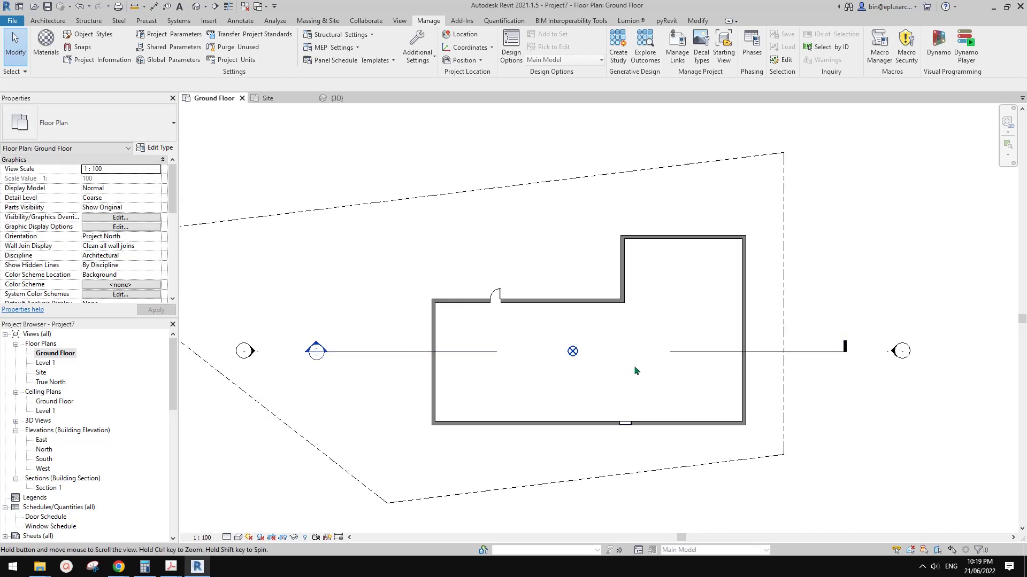
middle_drag(634, 365, 676, 352)
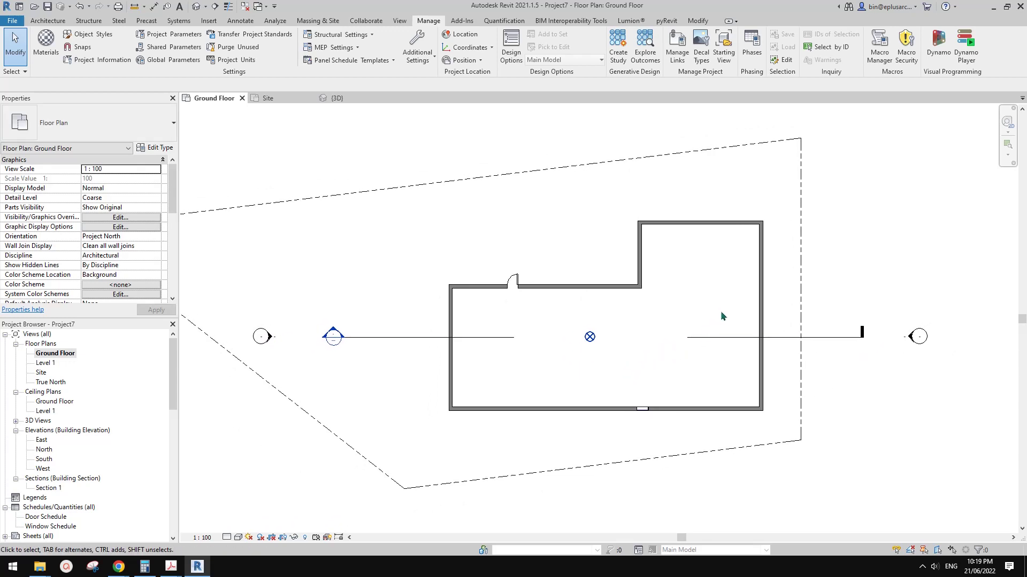